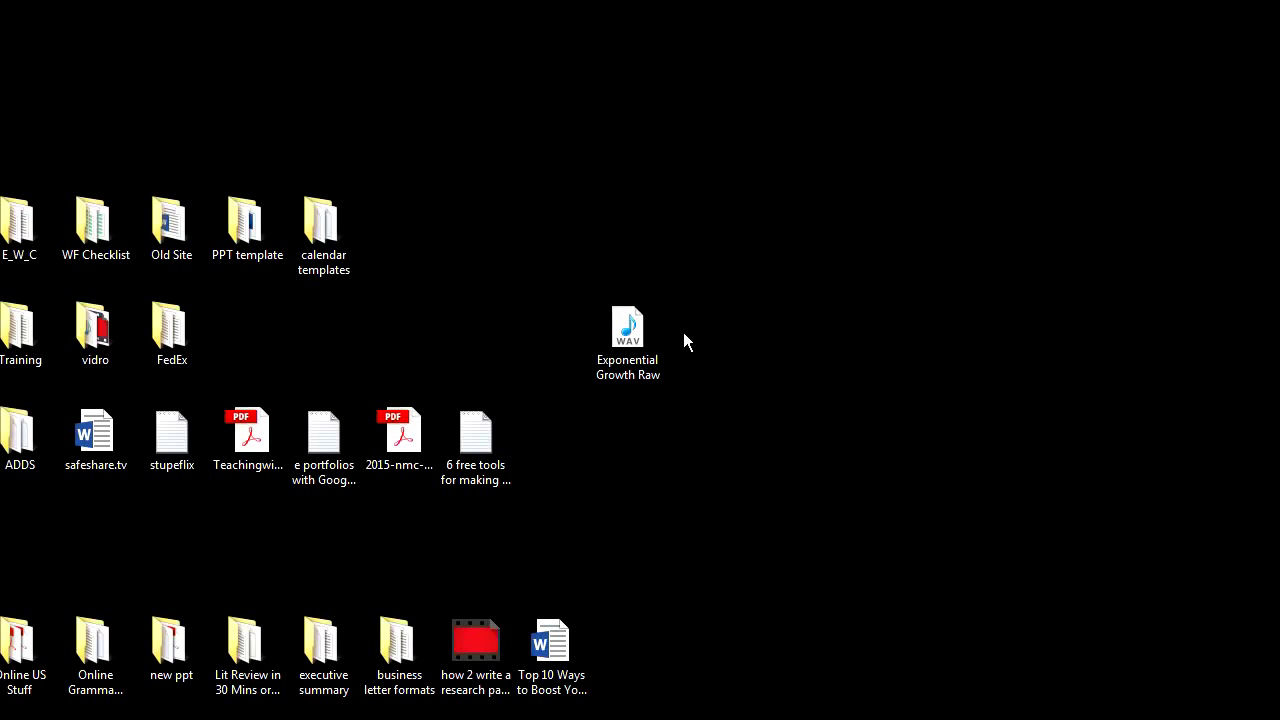
- Open the Exponential Growth Raw WAV from the desktop with Audacity via Open with
right_click(628, 330)
mouse_move(692, 410)
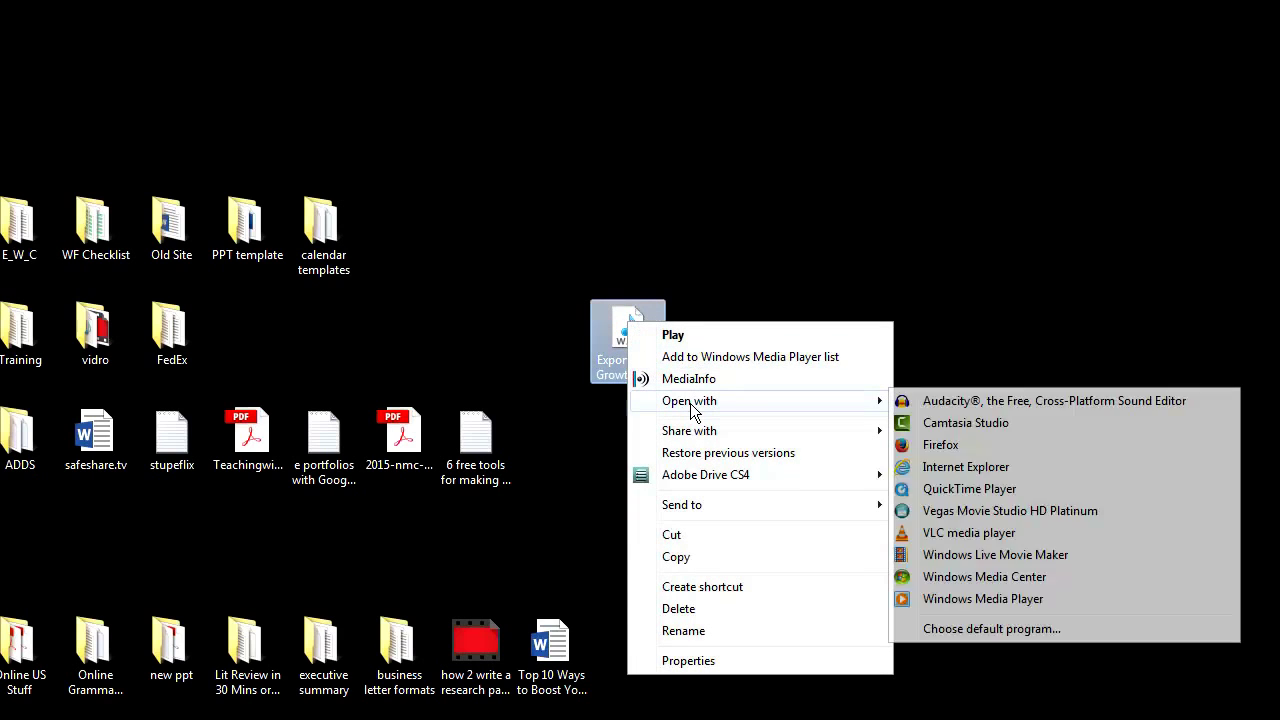
click(1028, 403)
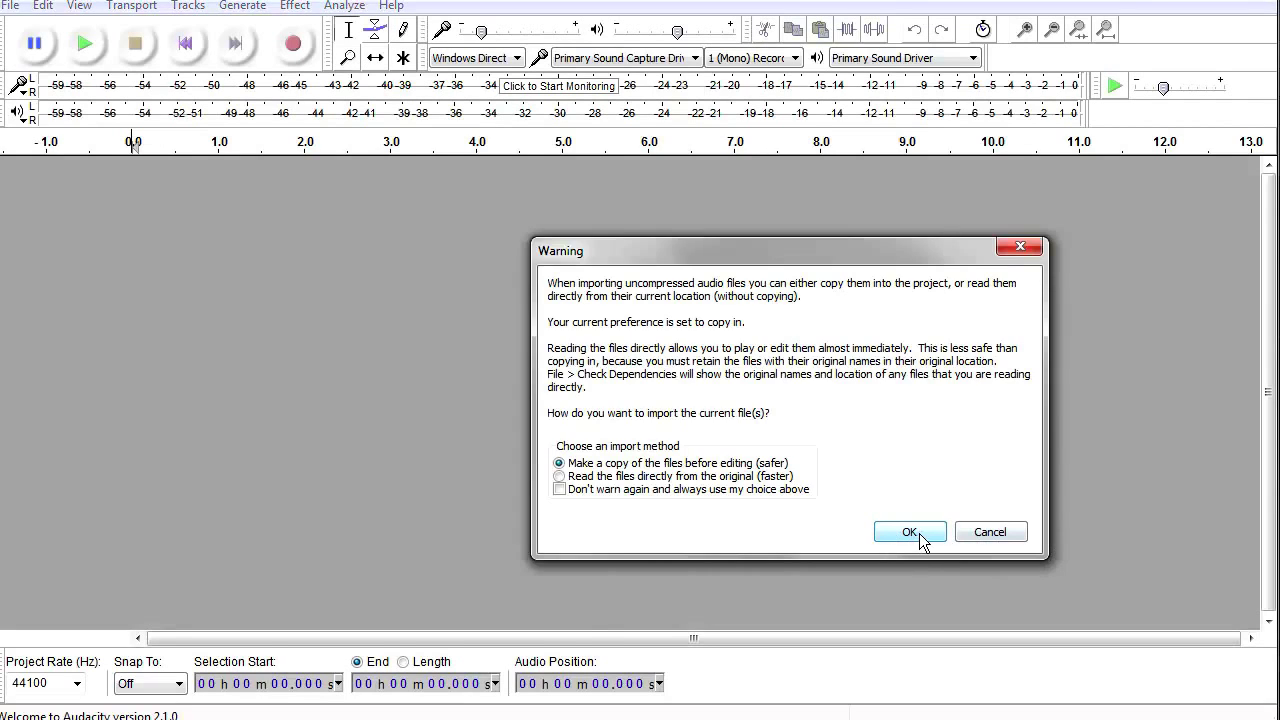
- Dismiss the import warning to load the track and place the edit point near 7.9 s
click(919, 533)
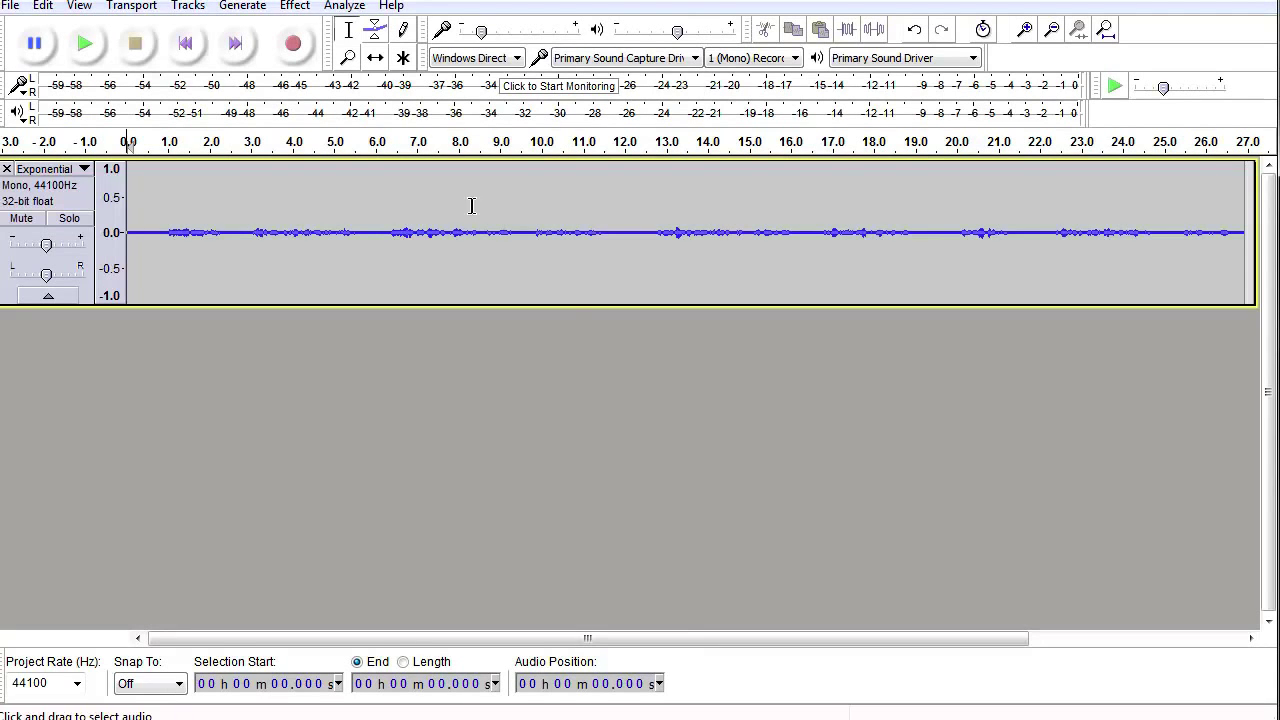
click(483, 256)
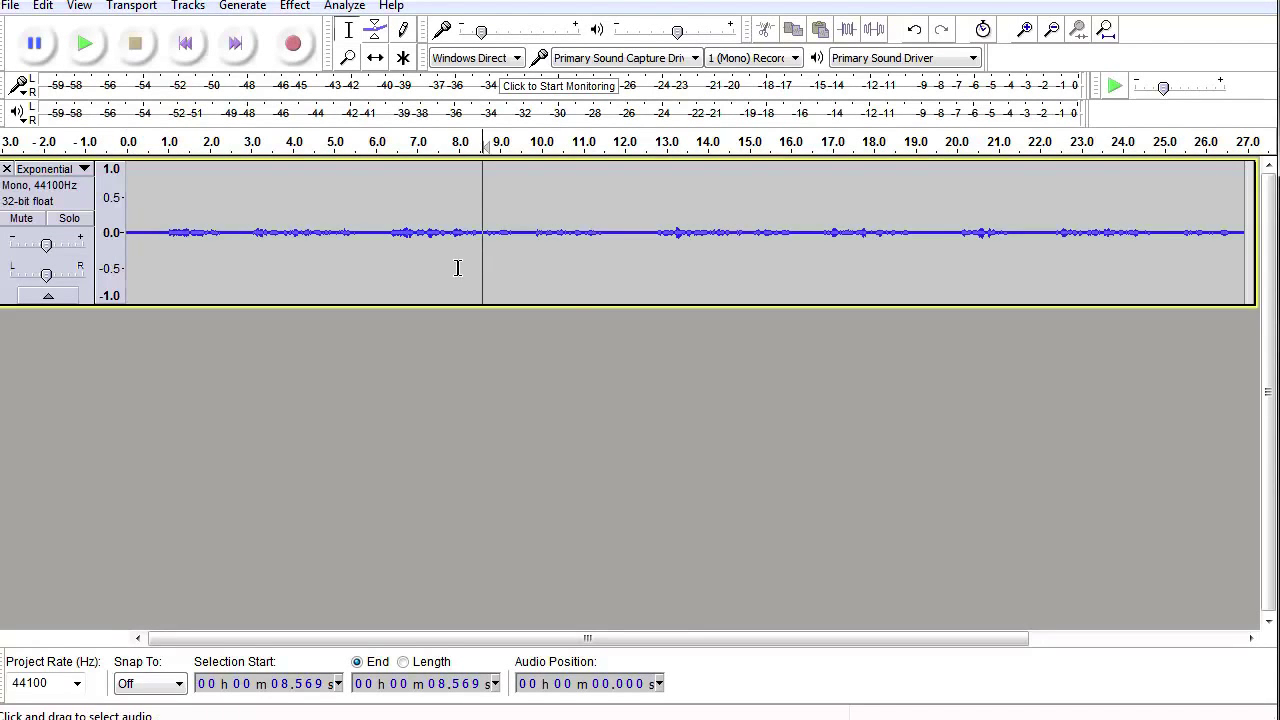
click(453, 270)
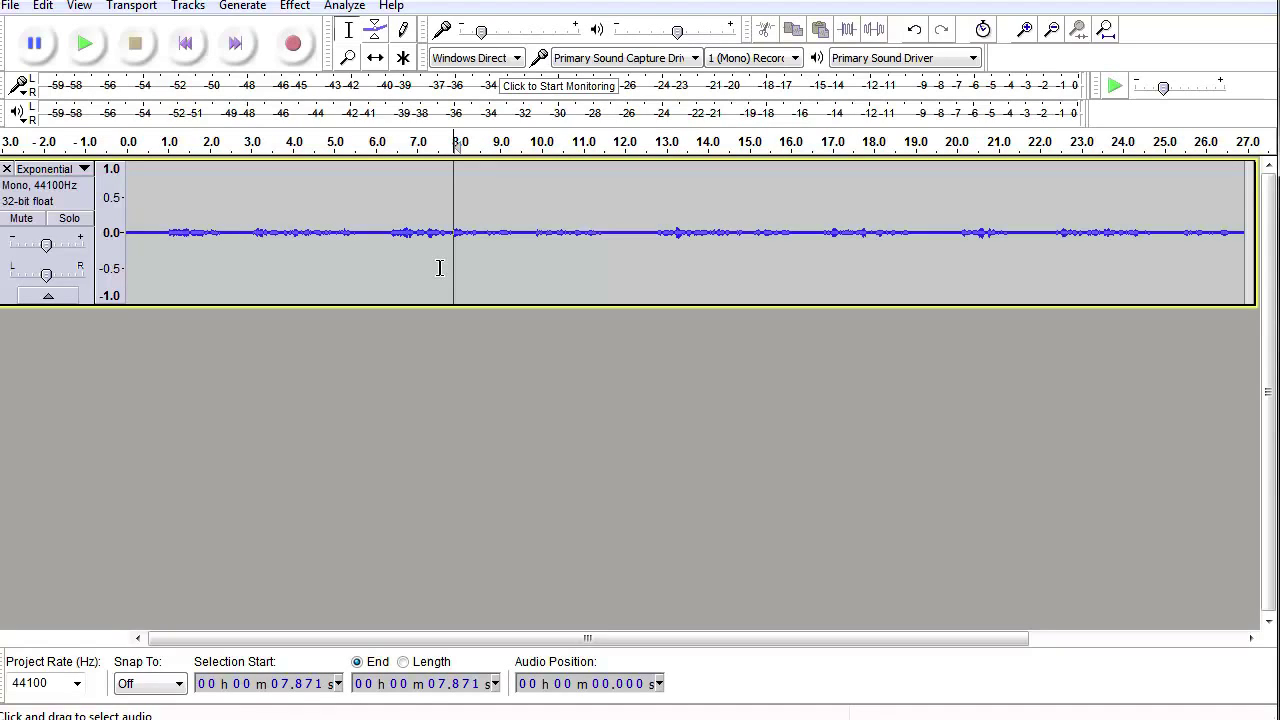
- Normalize the whole track to -3.0 dB with DC offset removed, then enlarge the track height
key(ctrl+a)
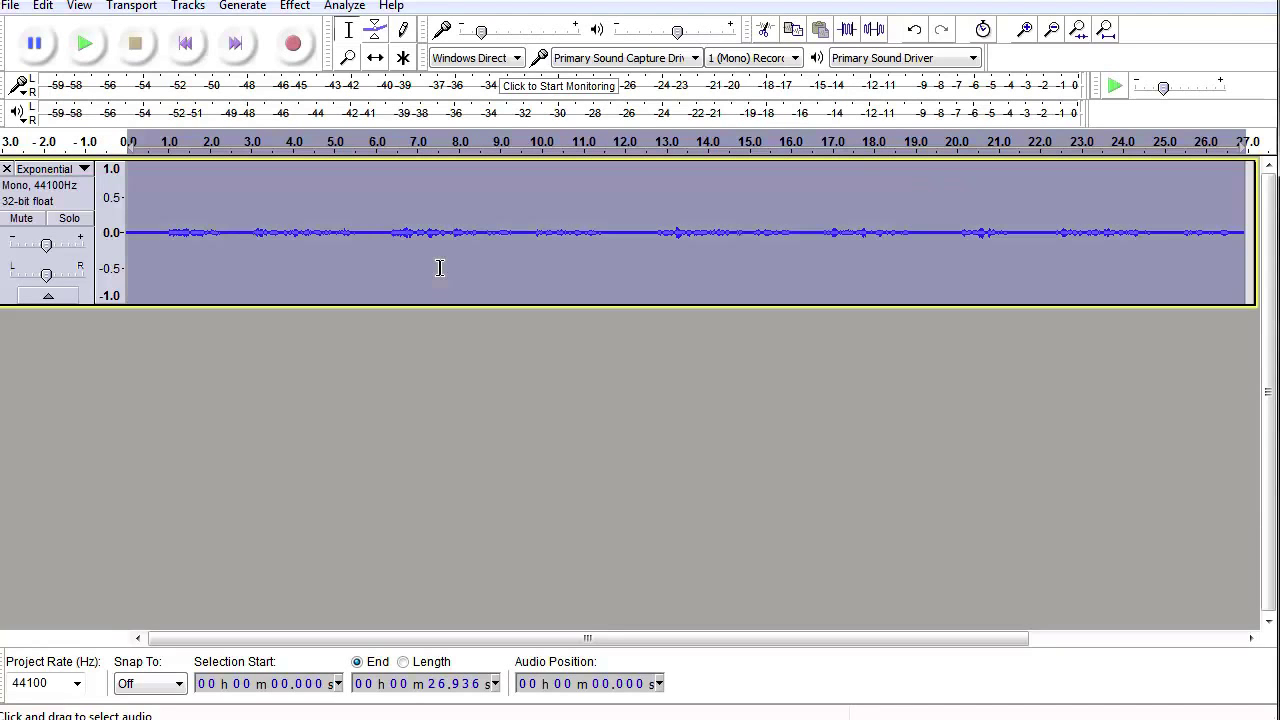
click(296, 7)
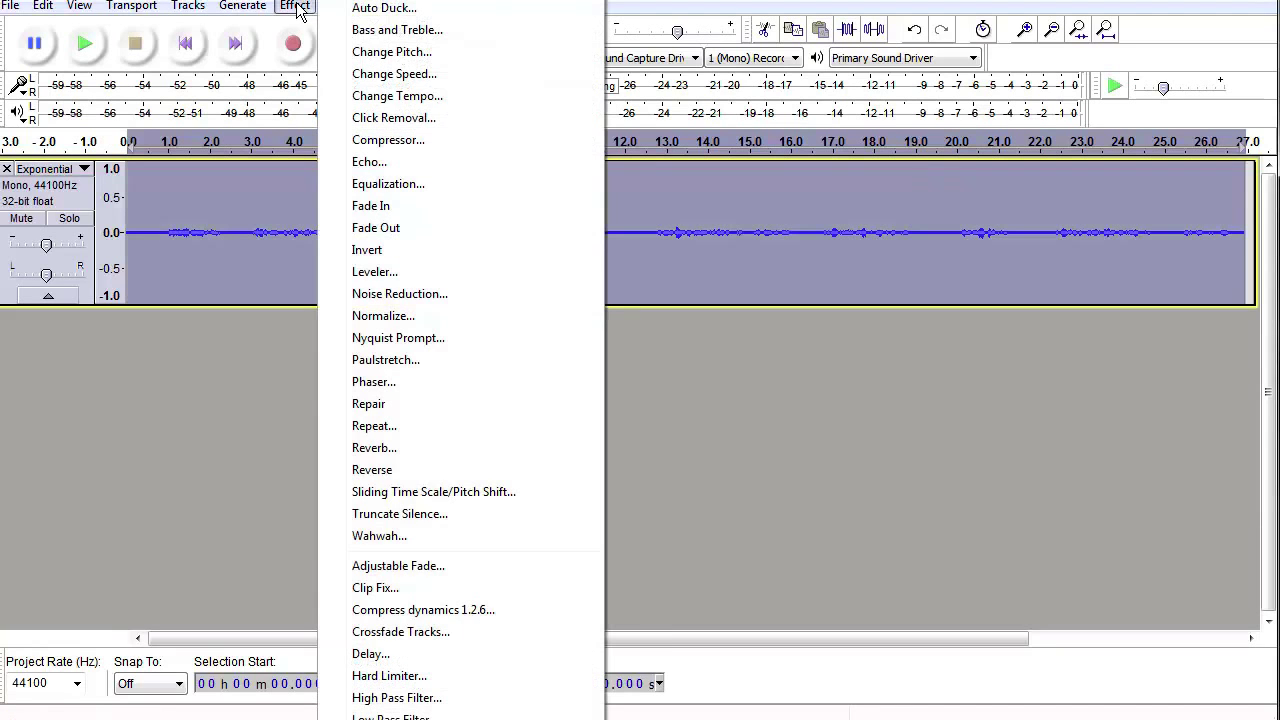
click(393, 318)
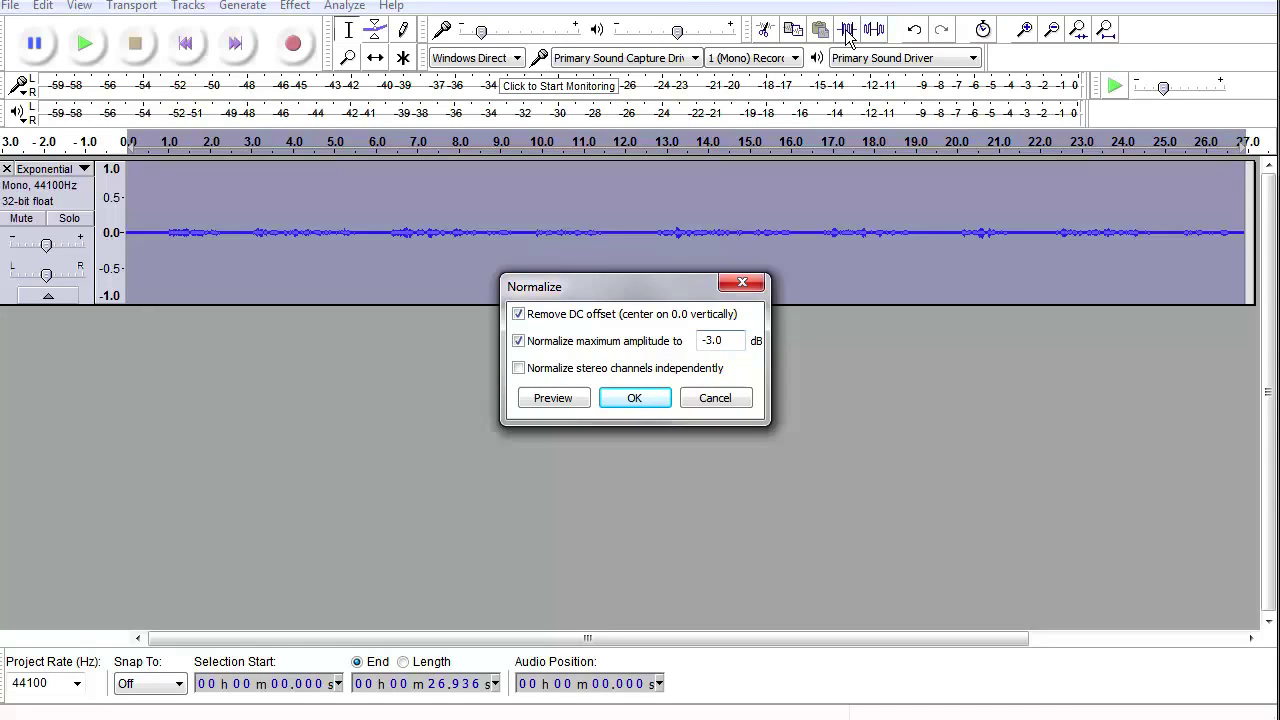
click(570, 398)
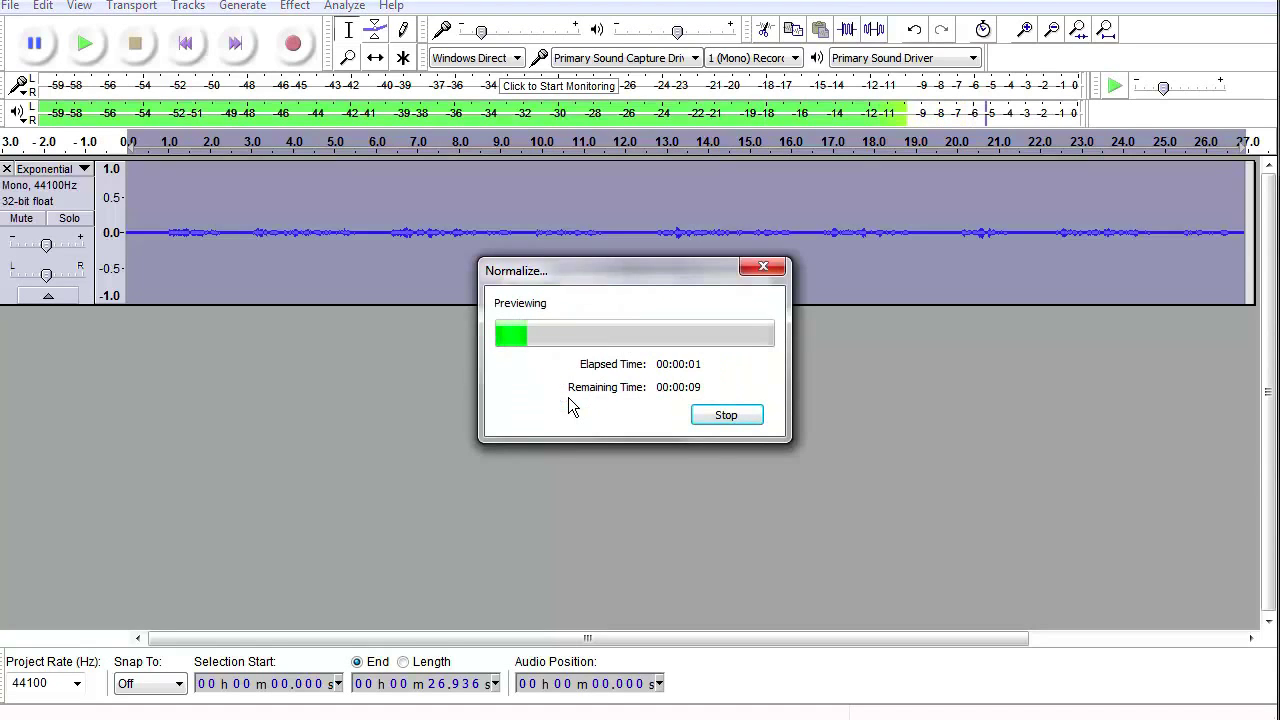
click(727, 413)
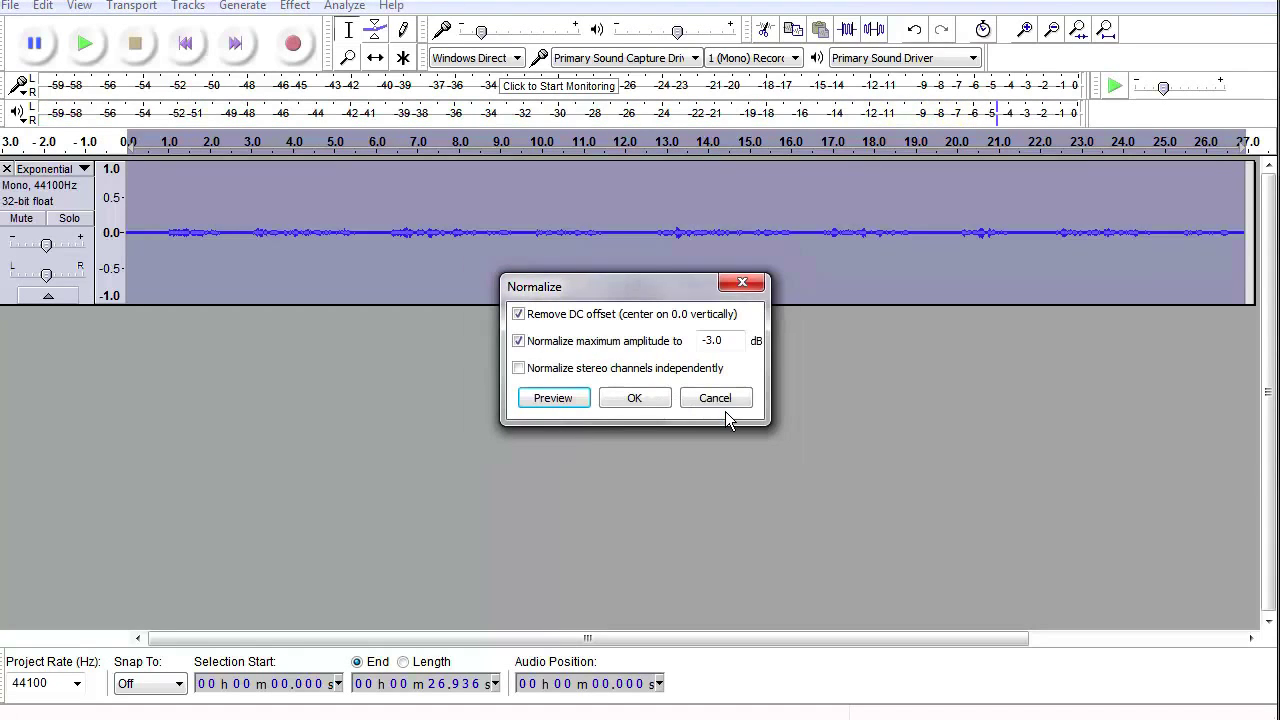
click(638, 398)
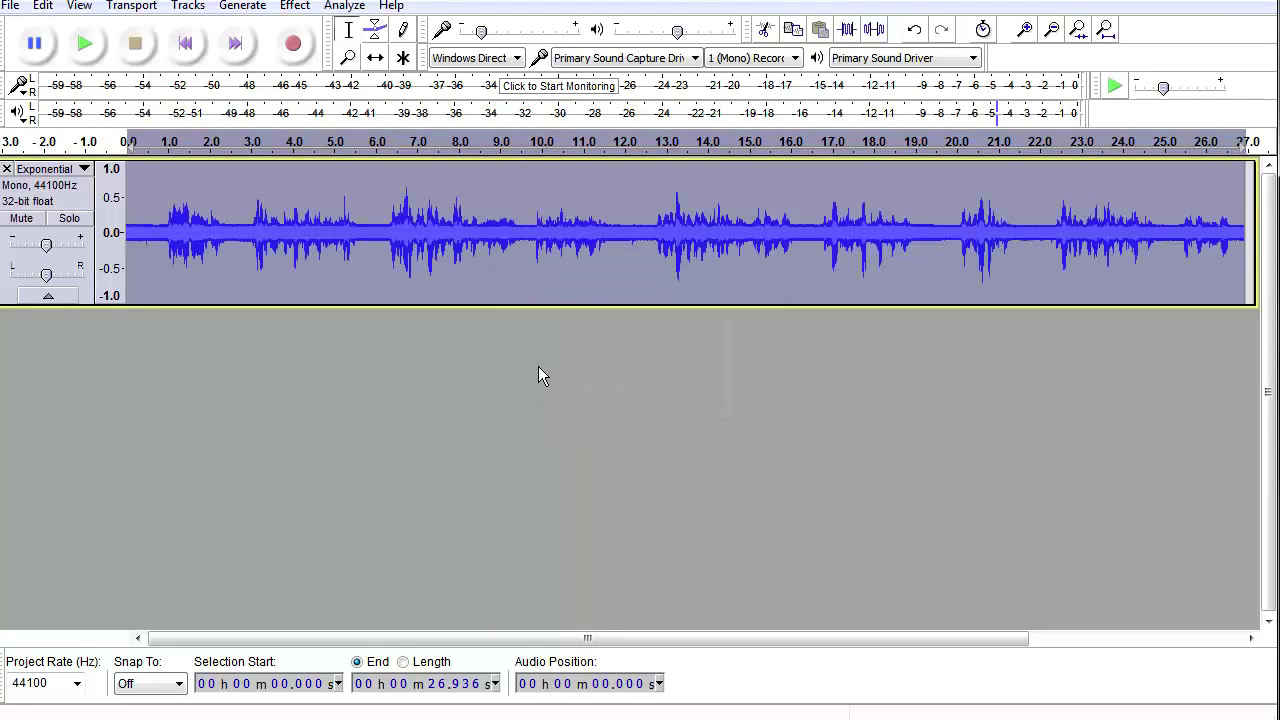
drag(568, 306, 570, 441)
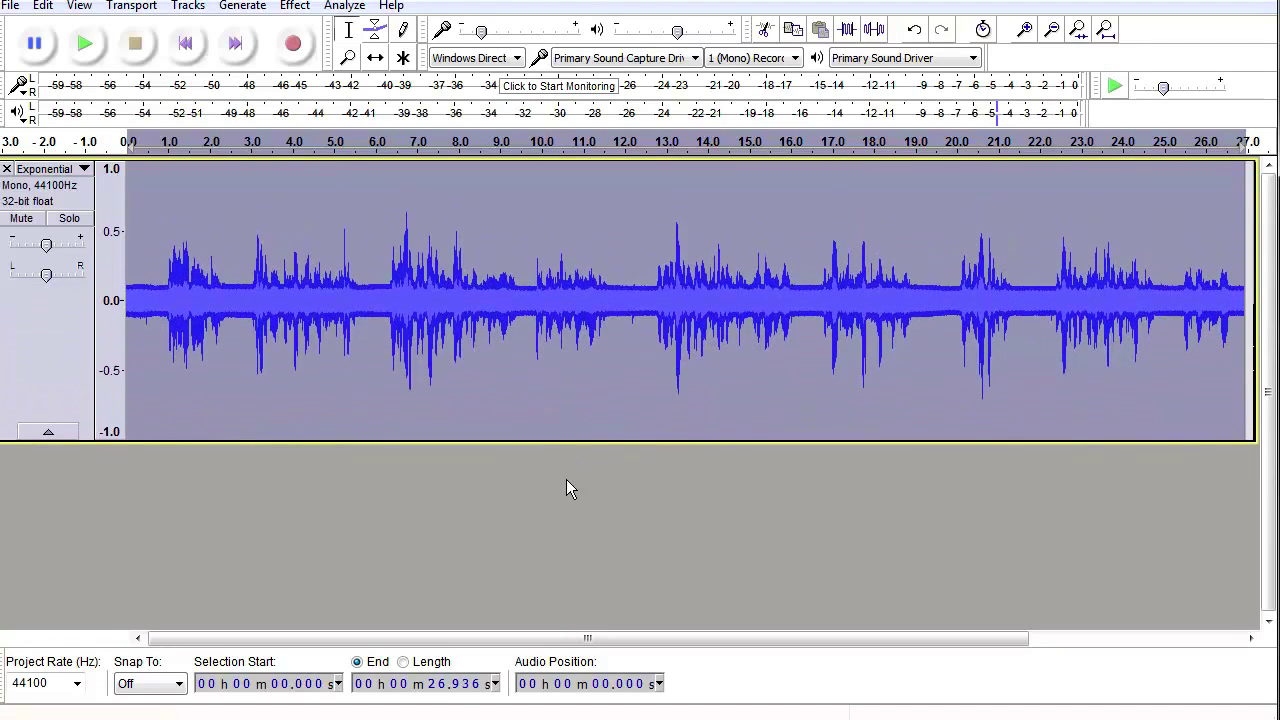
click(530, 395)
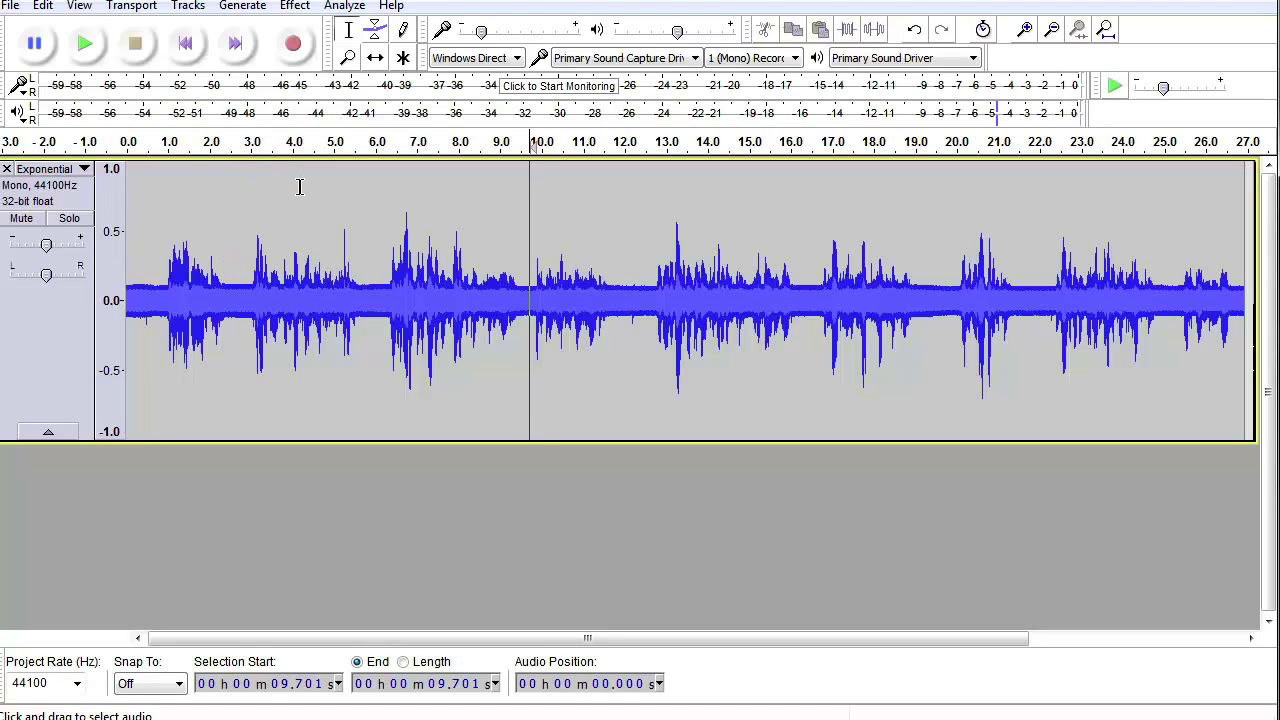
- Move the edit point to 0 s and zoom in five times on the track start
click(133, 192)
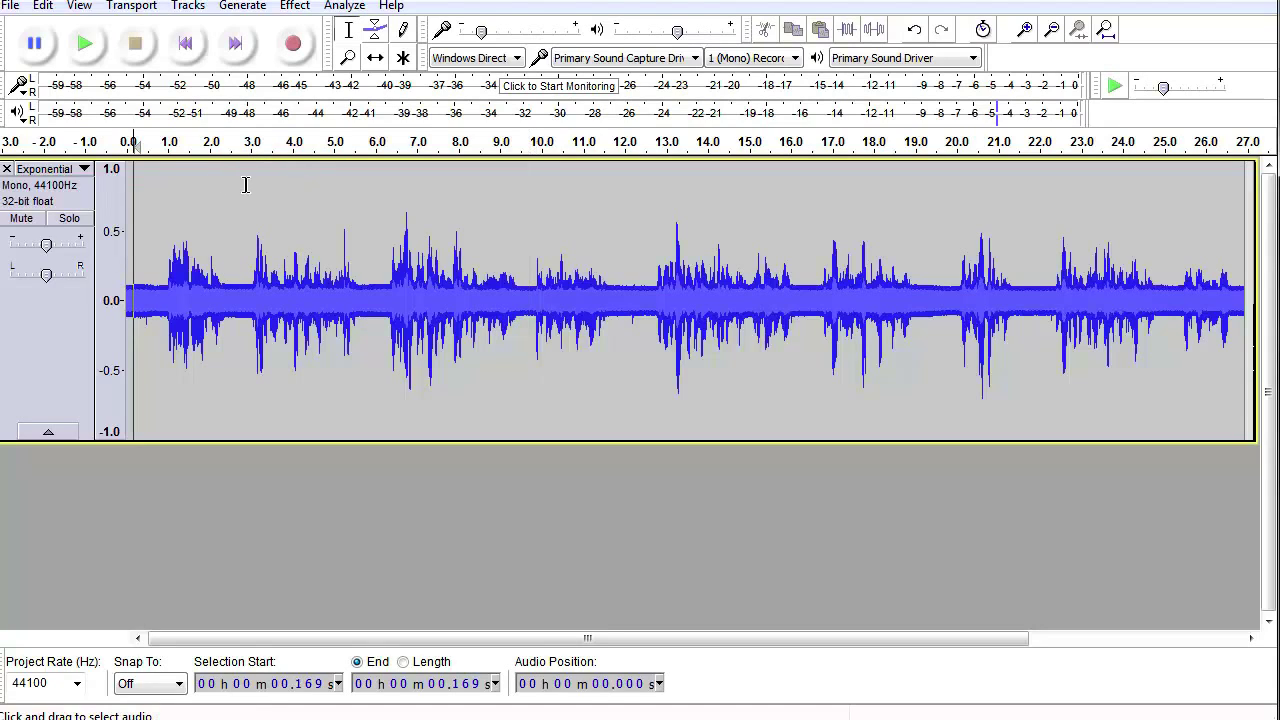
key(Left)
key(Left)
key(Left)
key(Left)
key(Left)
key(Left)
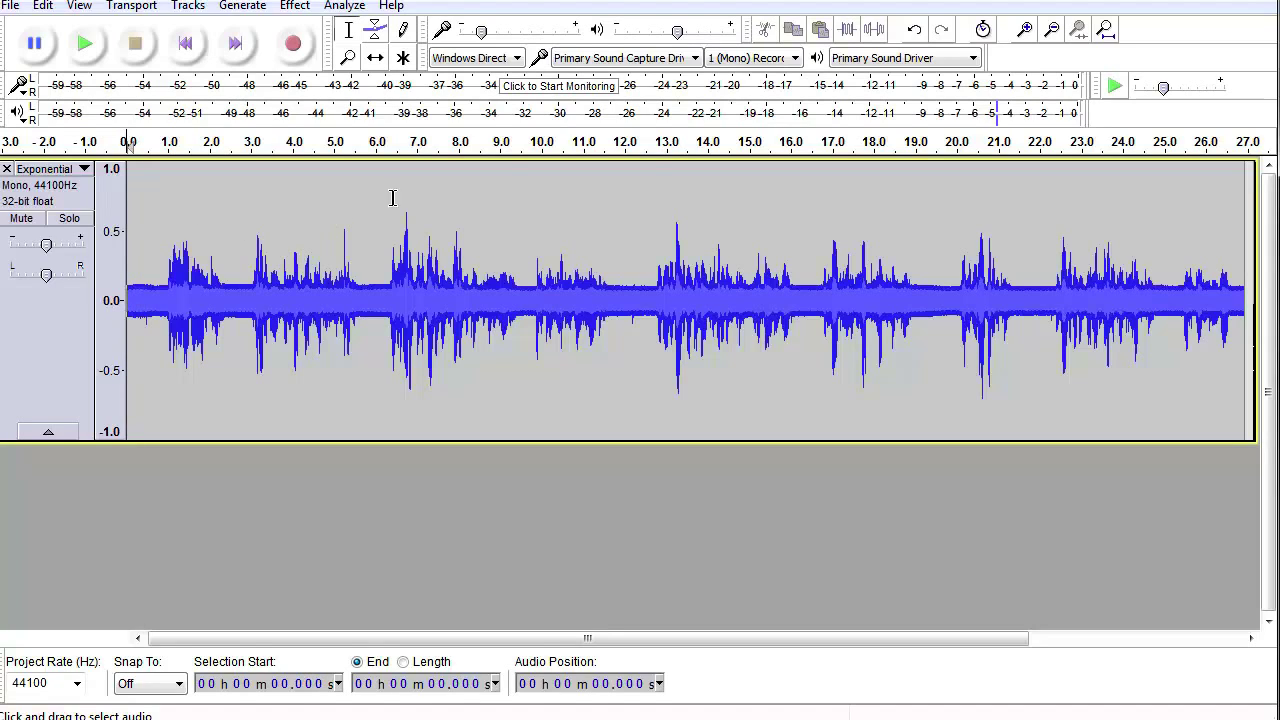
click(1026, 30)
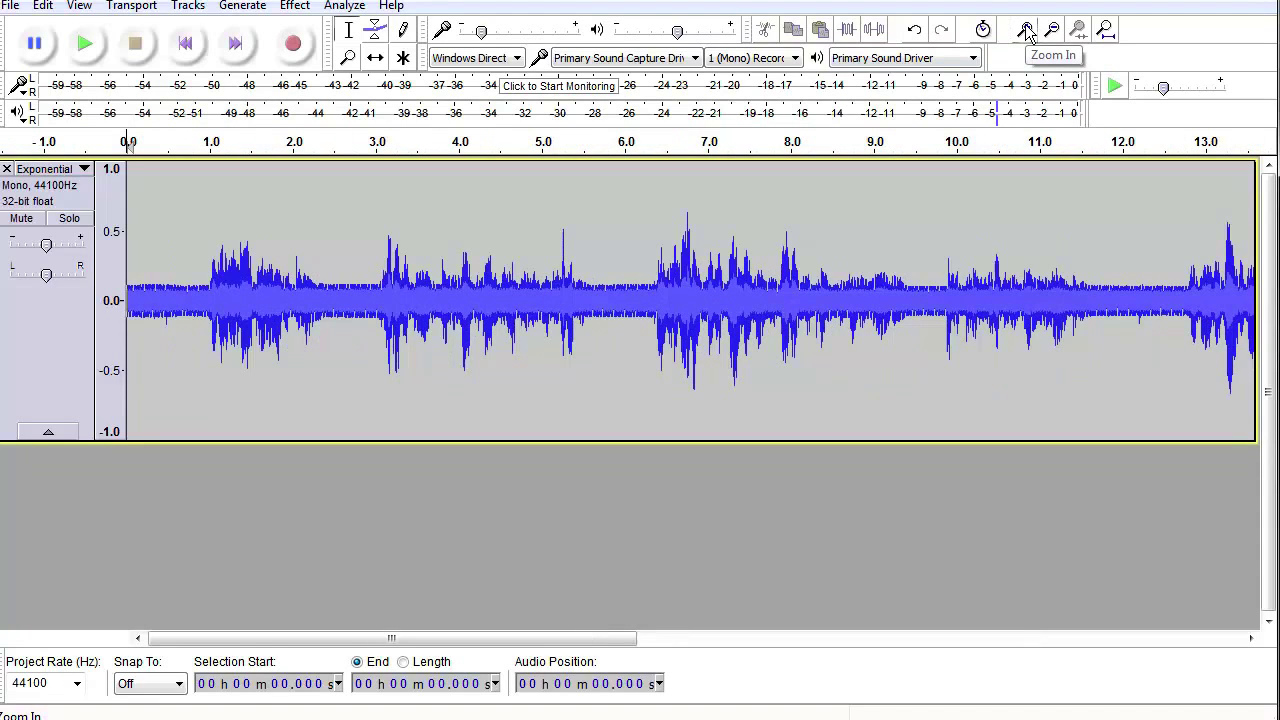
click(1026, 30)
click(1026, 30)
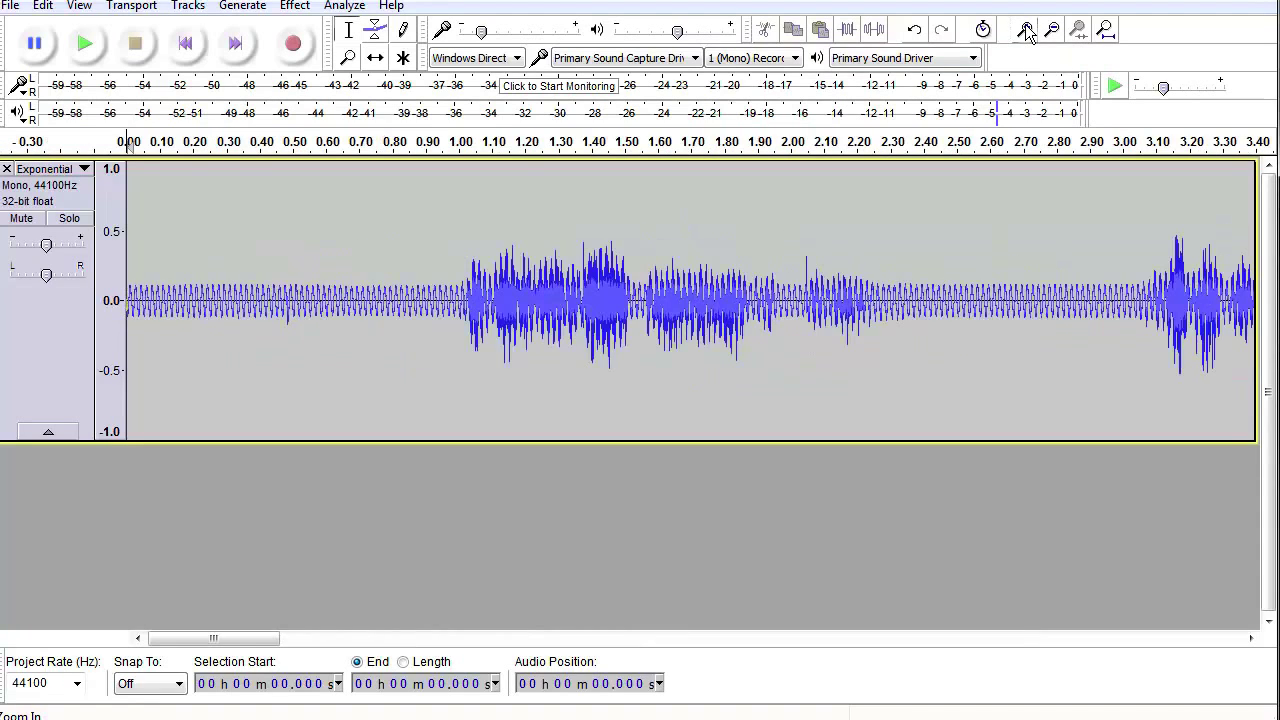
click(1026, 30)
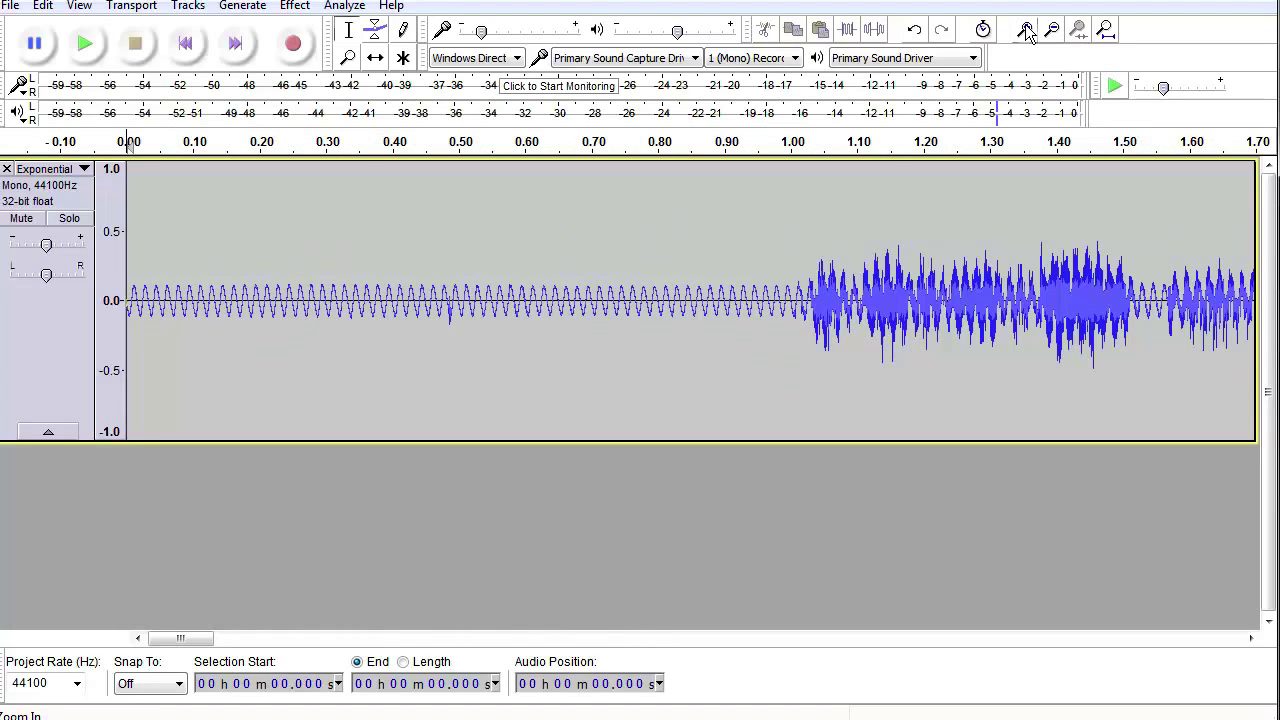
click(1026, 30)
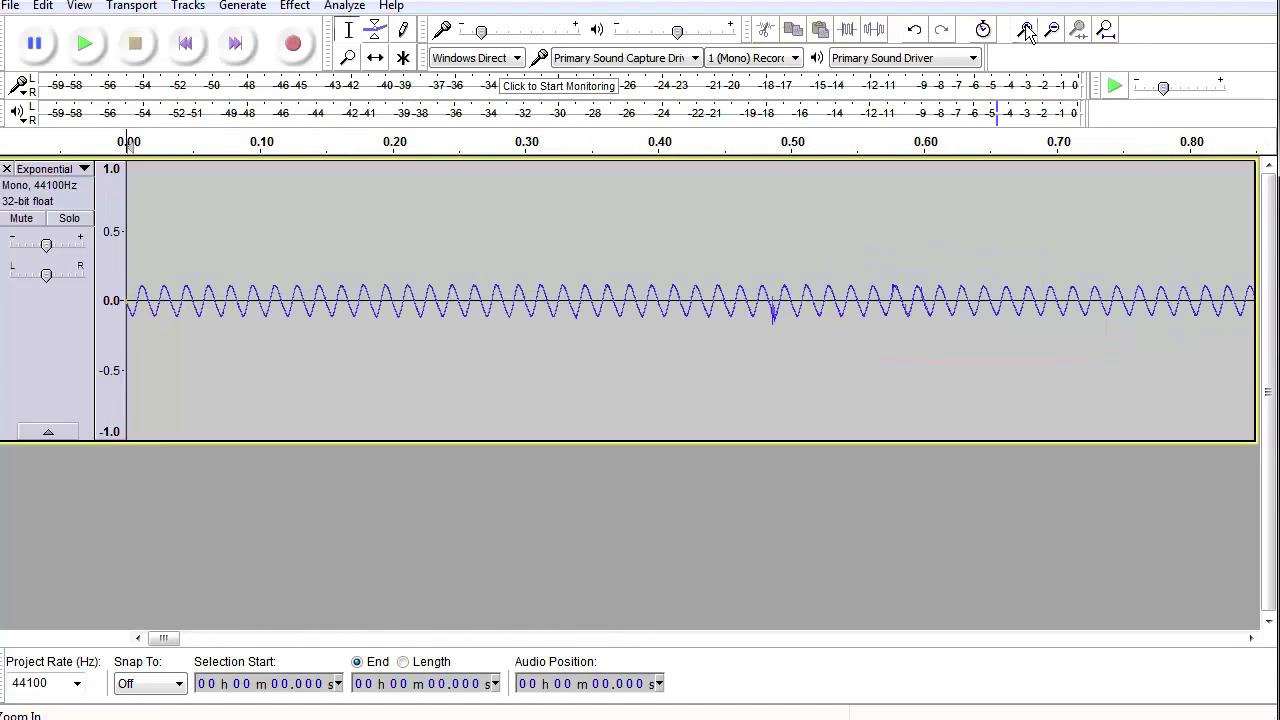
- Select the noise from about 0.476 s back to 0, listen, and trim the end earlier
drag(789, 311, 761, 311)
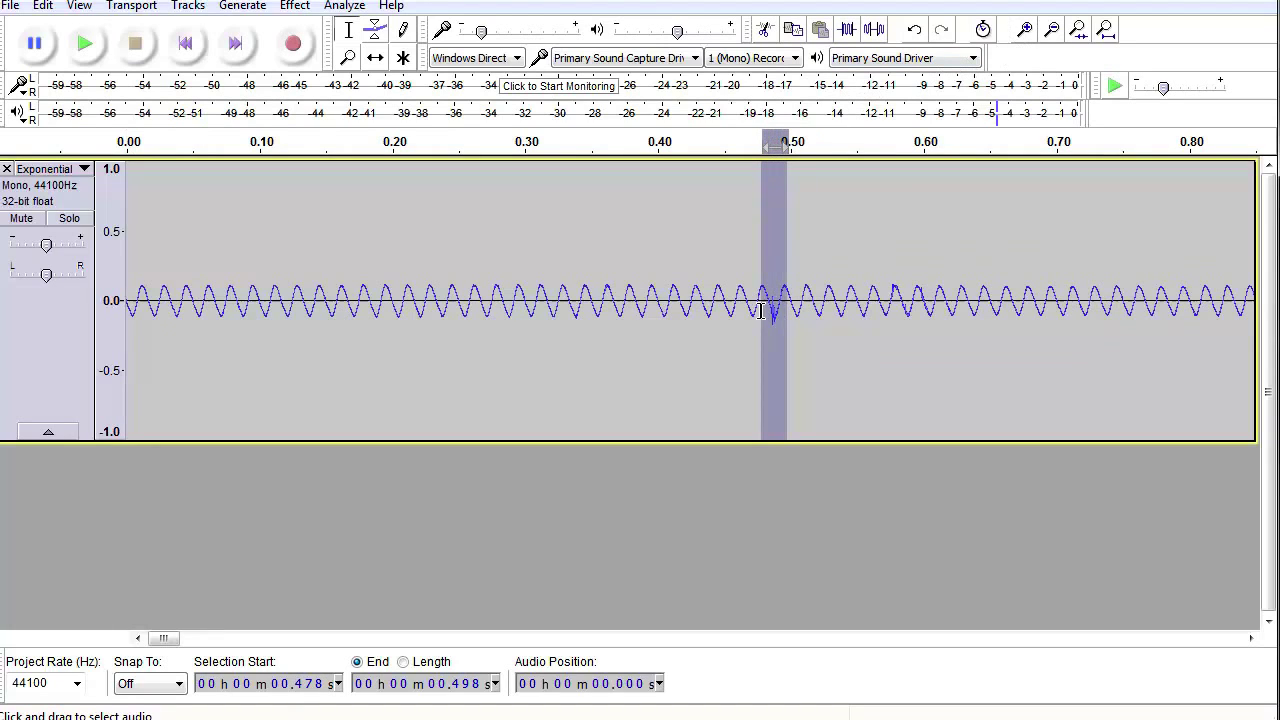
click(797, 316)
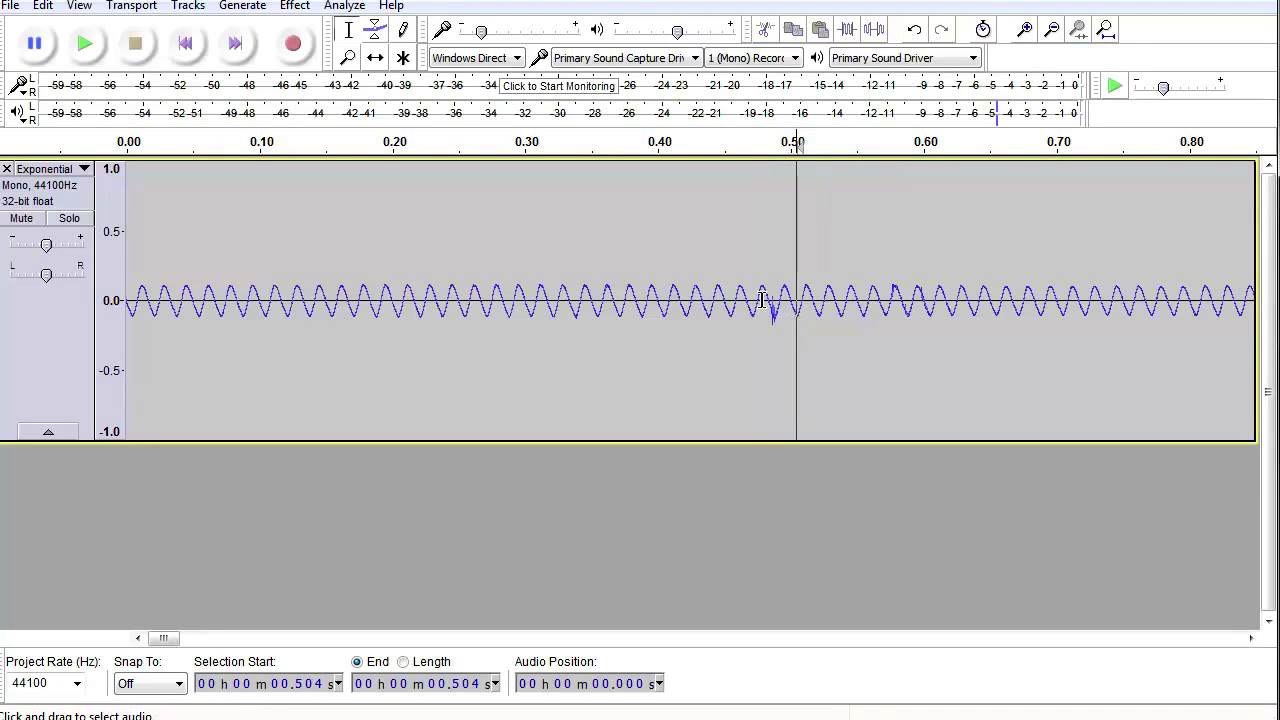
click(759, 169)
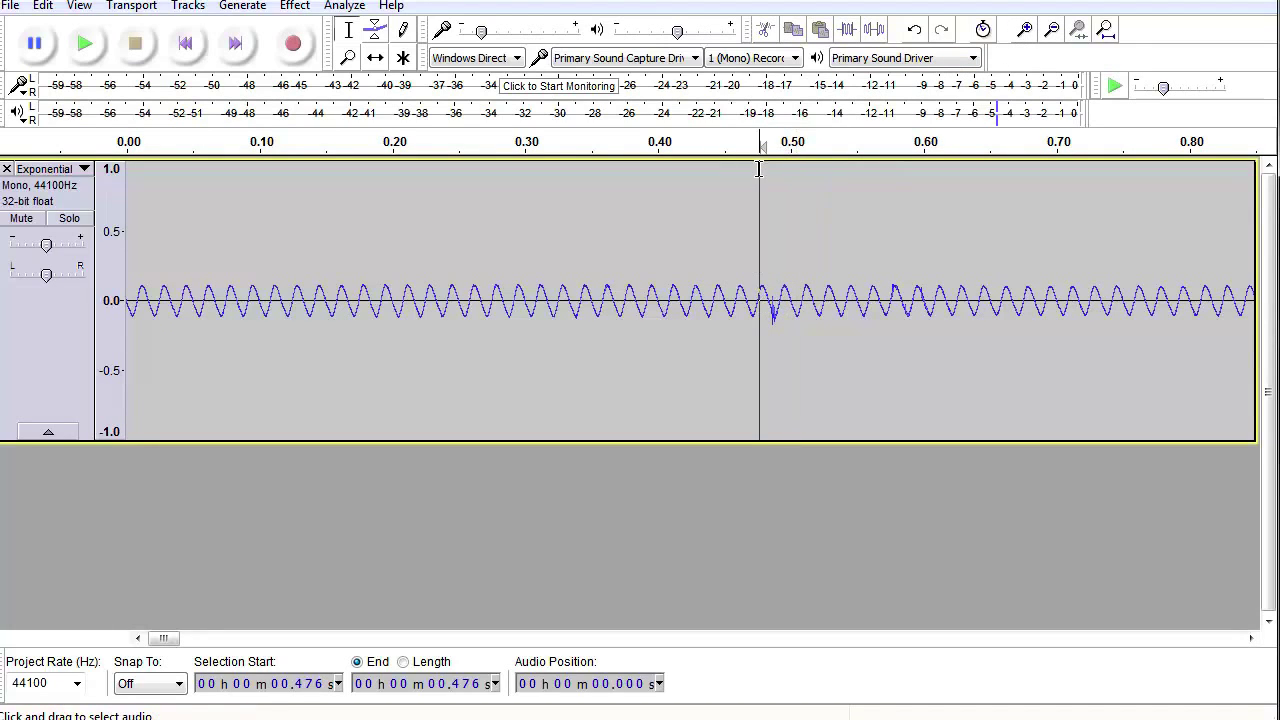
drag(759, 169, 65, 205)
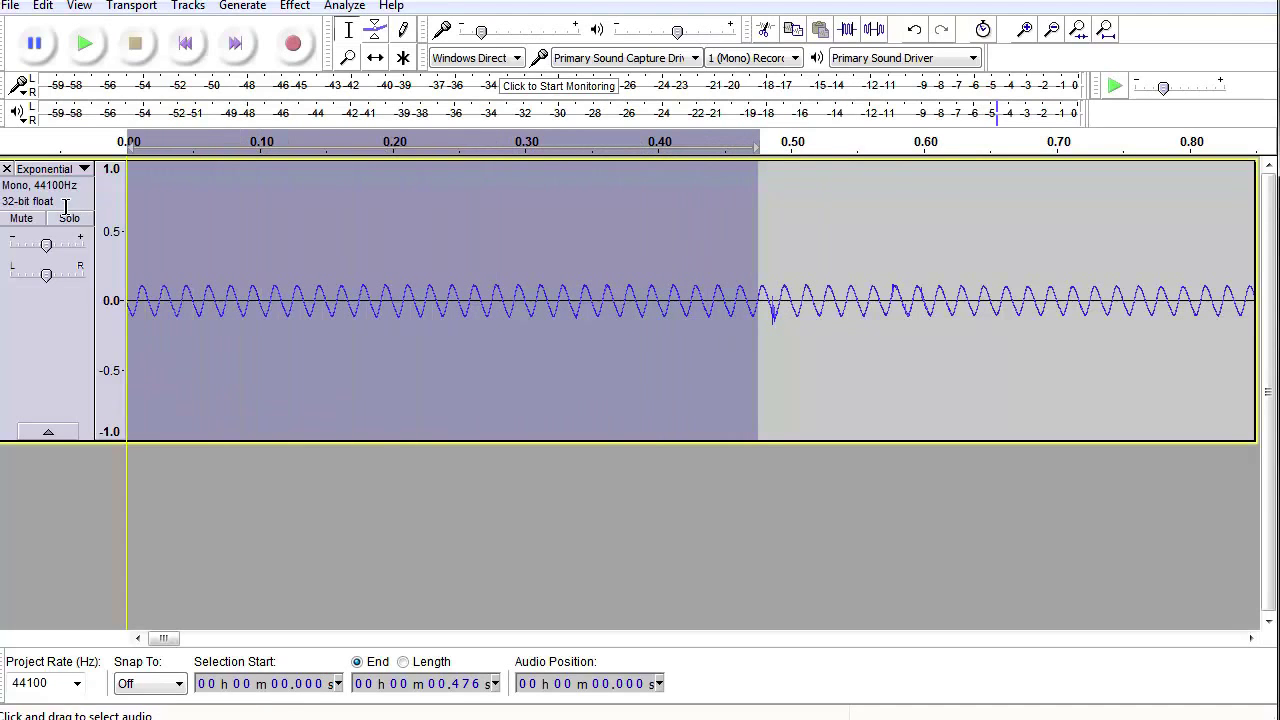
click(85, 46)
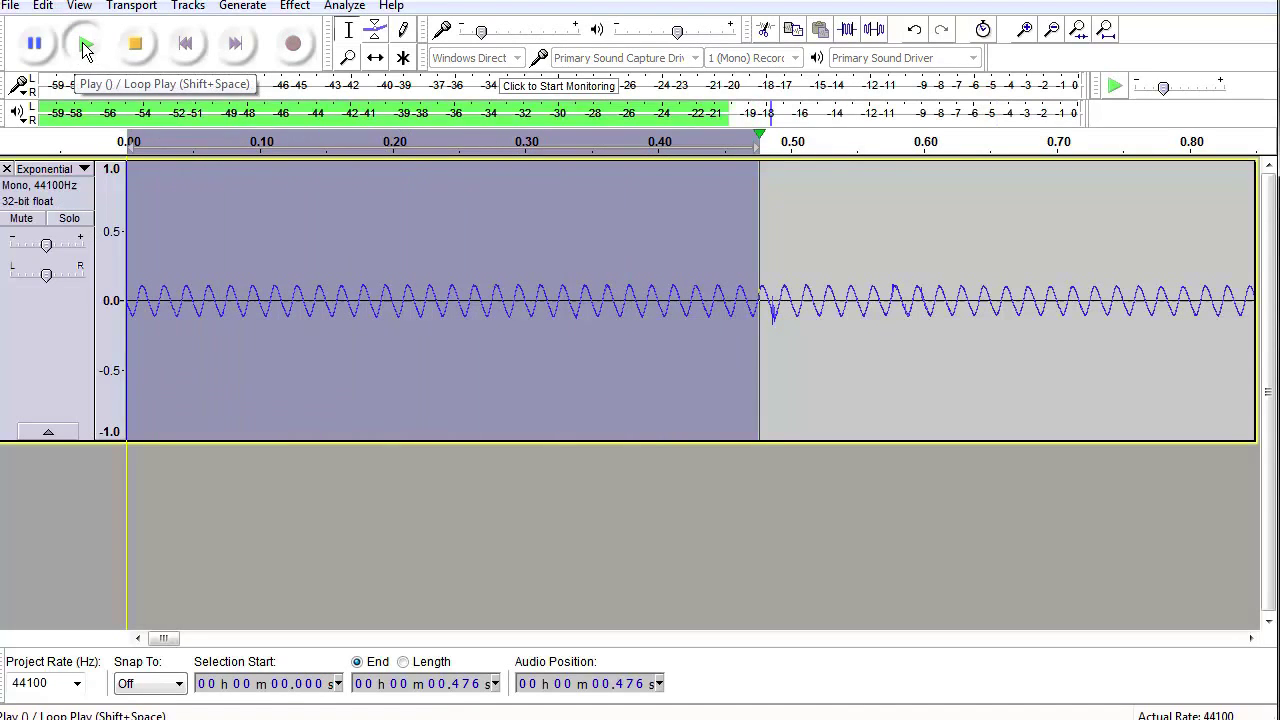
drag(744, 277, 706, 278)
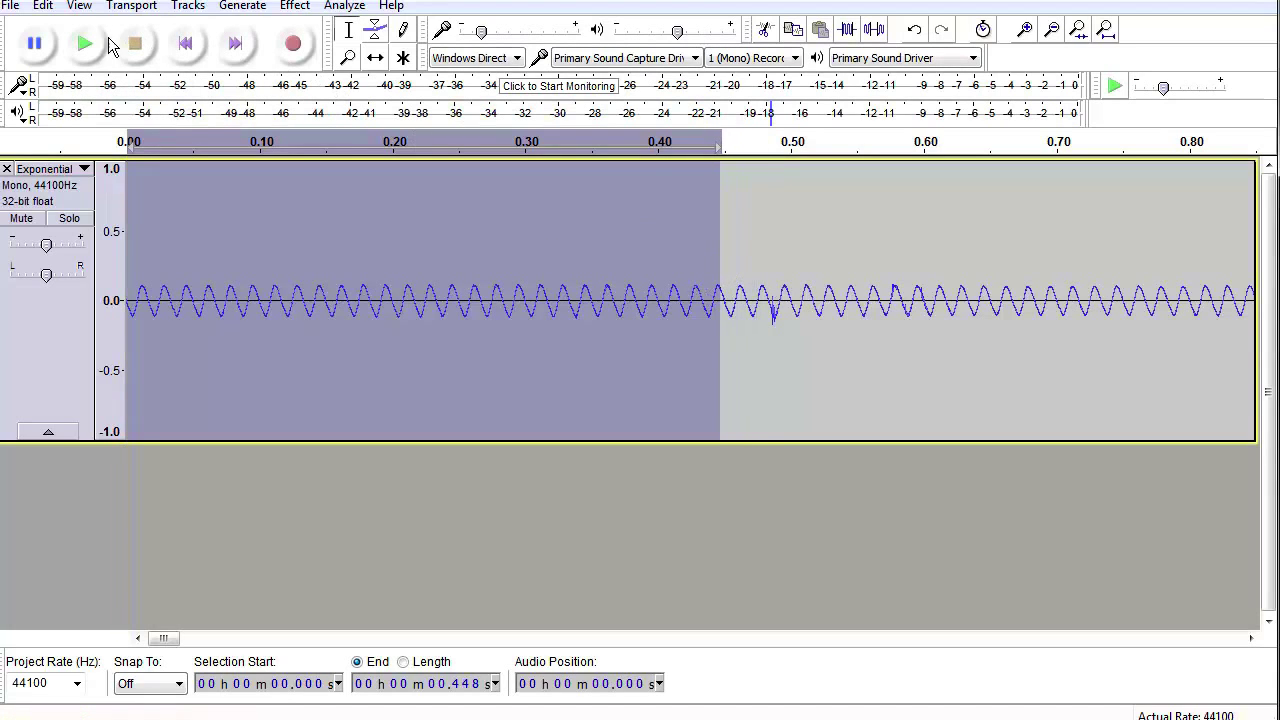
- Replay the 0–0.448 s stretch and capture it as the Noise Reduction noise profile, then deselect
click(92, 41)
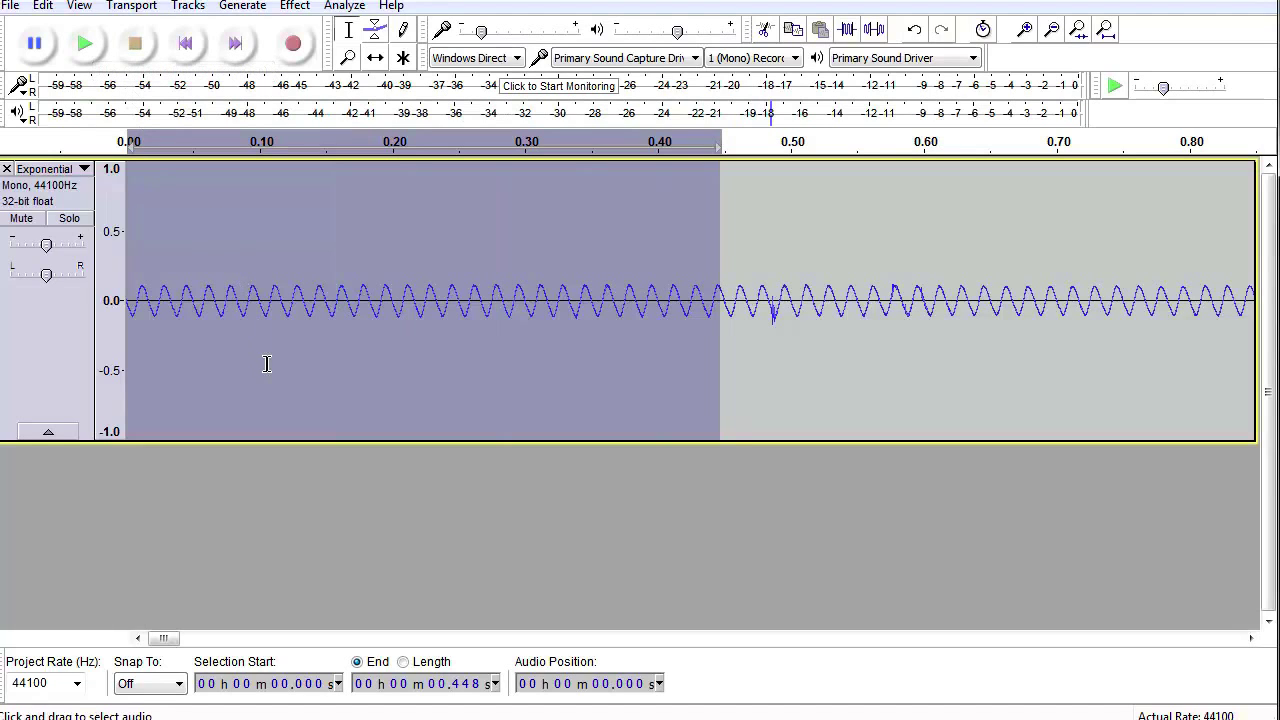
click(296, 7)
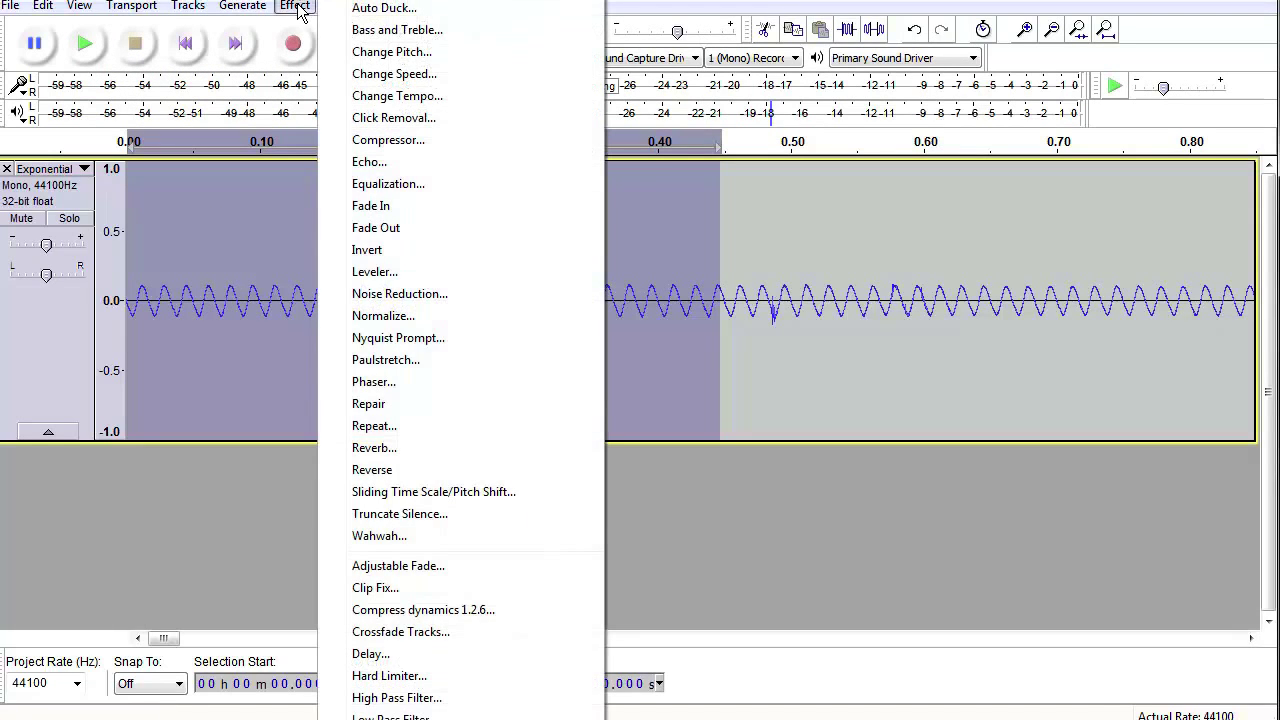
click(414, 299)
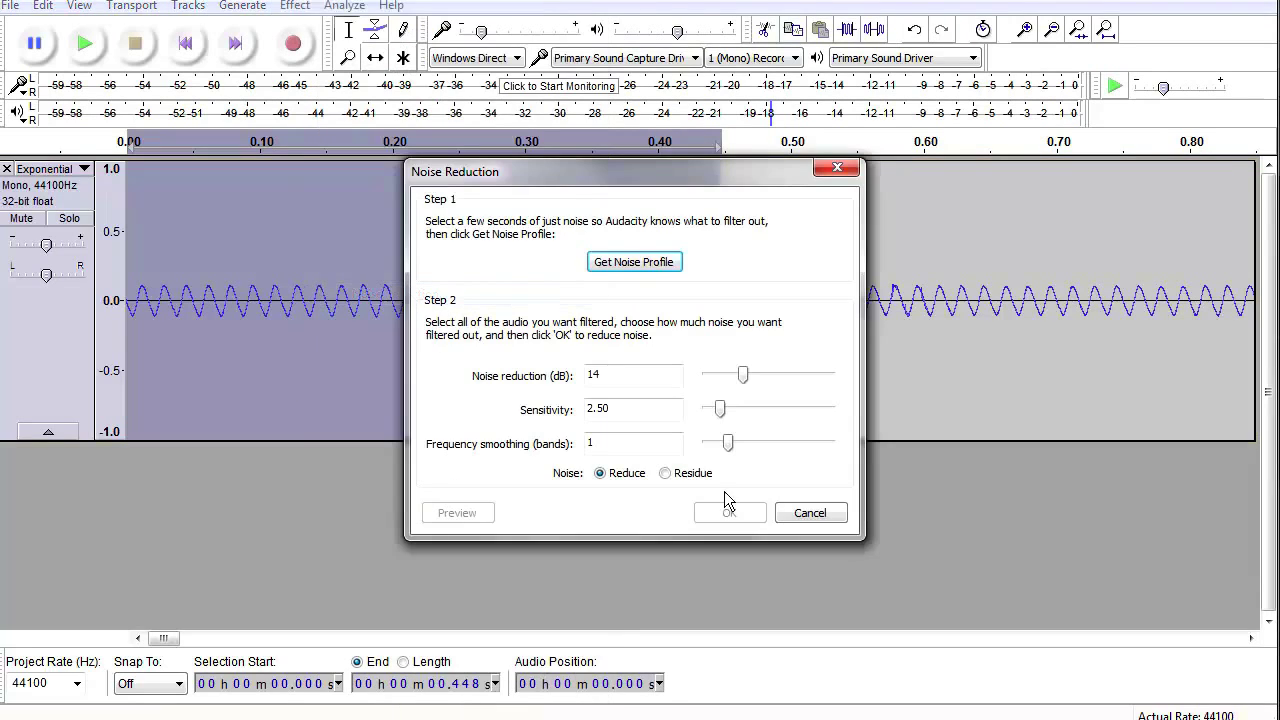
click(644, 262)
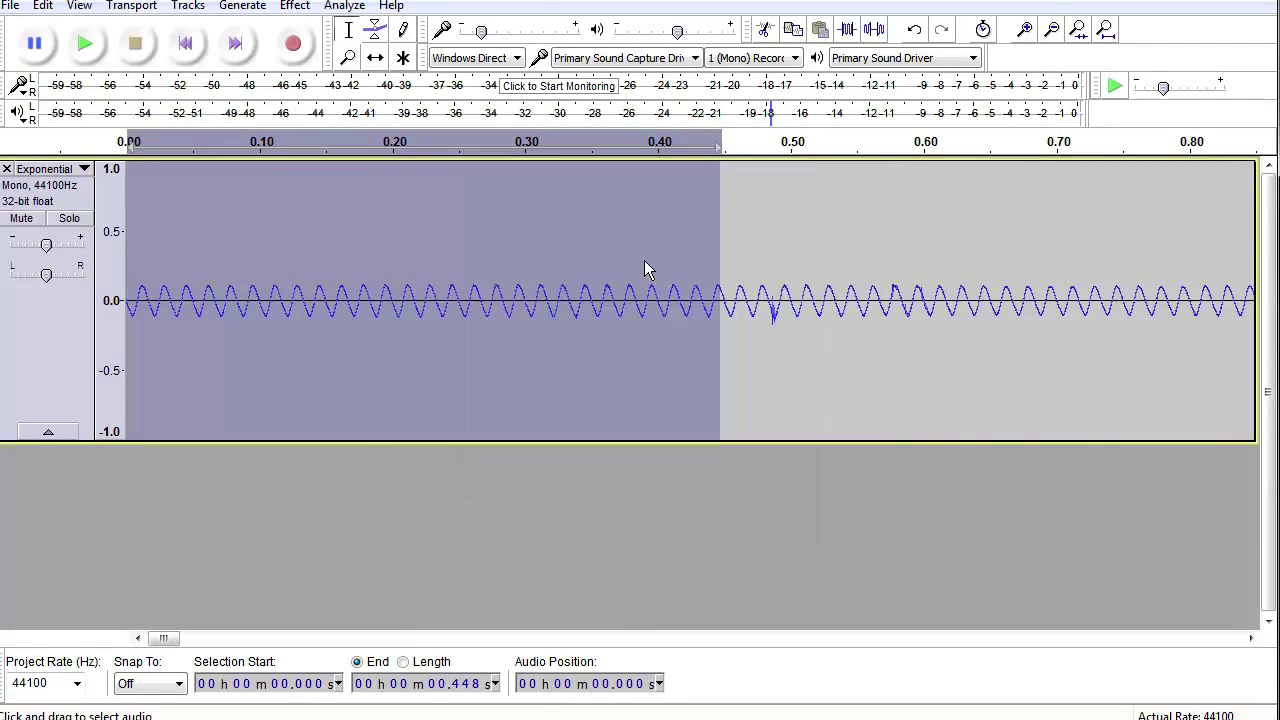
click(601, 360)
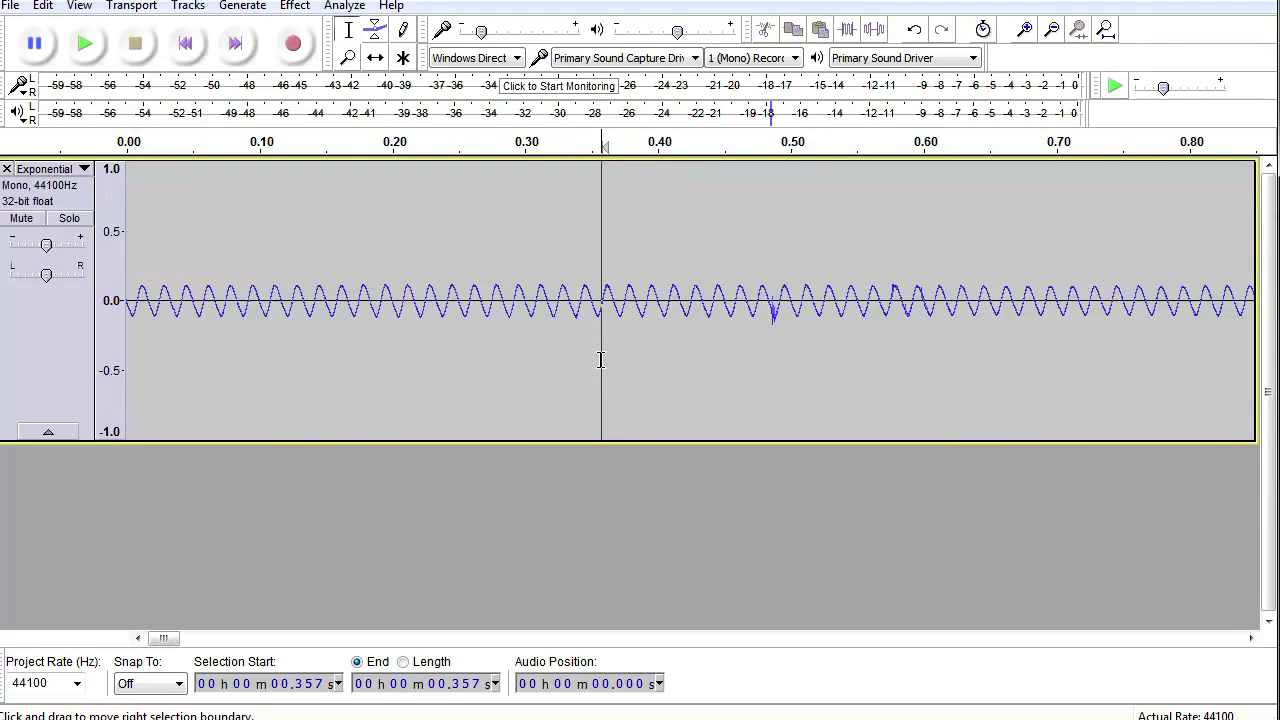
- Select the whole track, open Noise Reduction, and edit the 14 dB reduction amount
key(space)
key(ctrl+2)
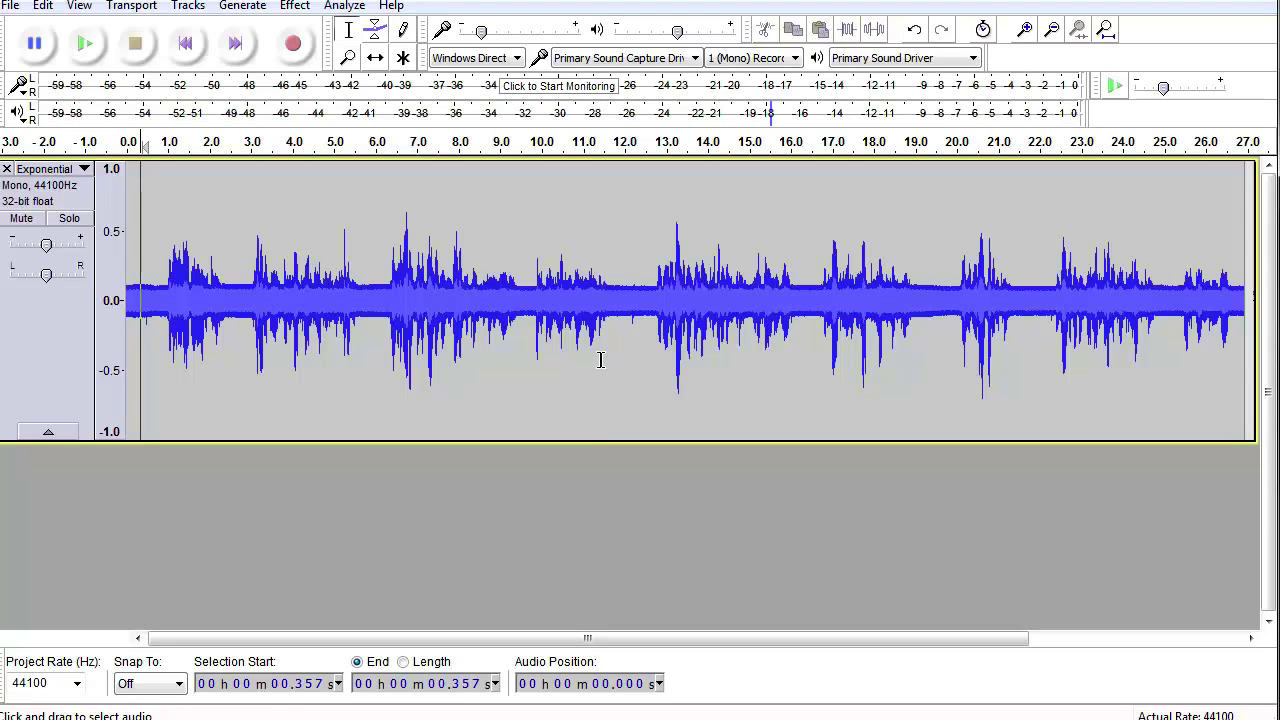
key(ctrl+a)
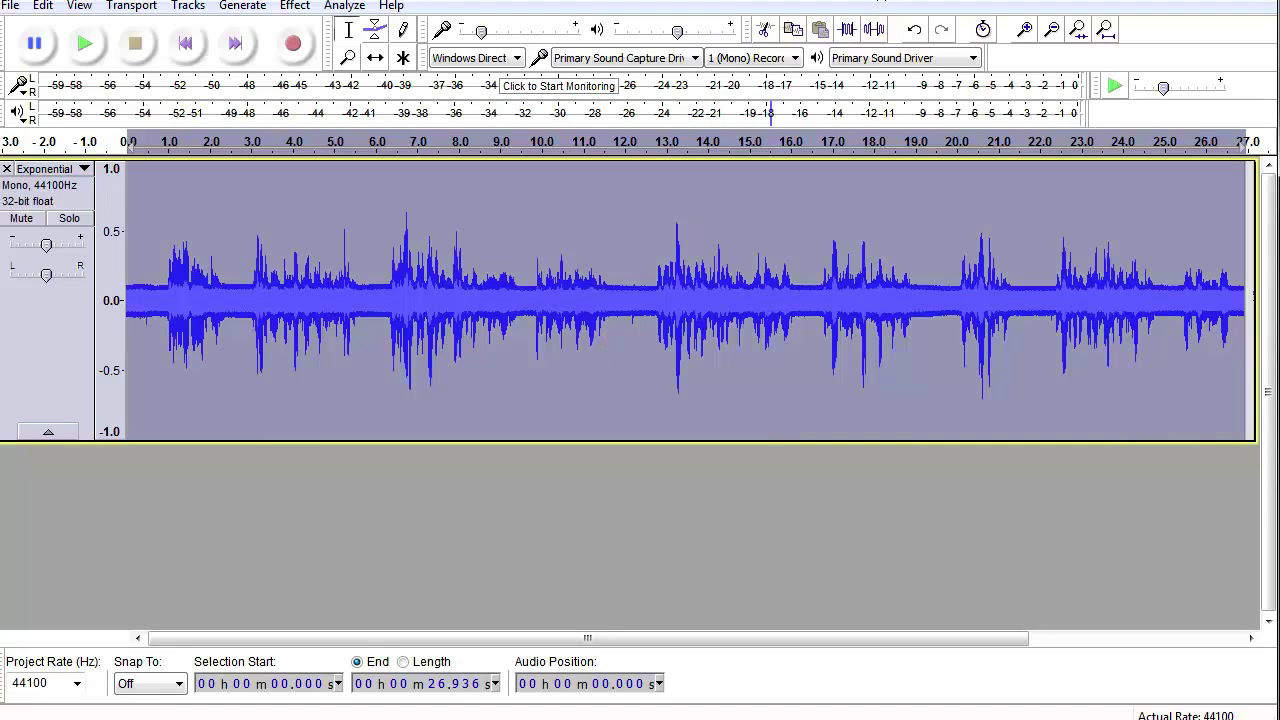
click(295, 6)
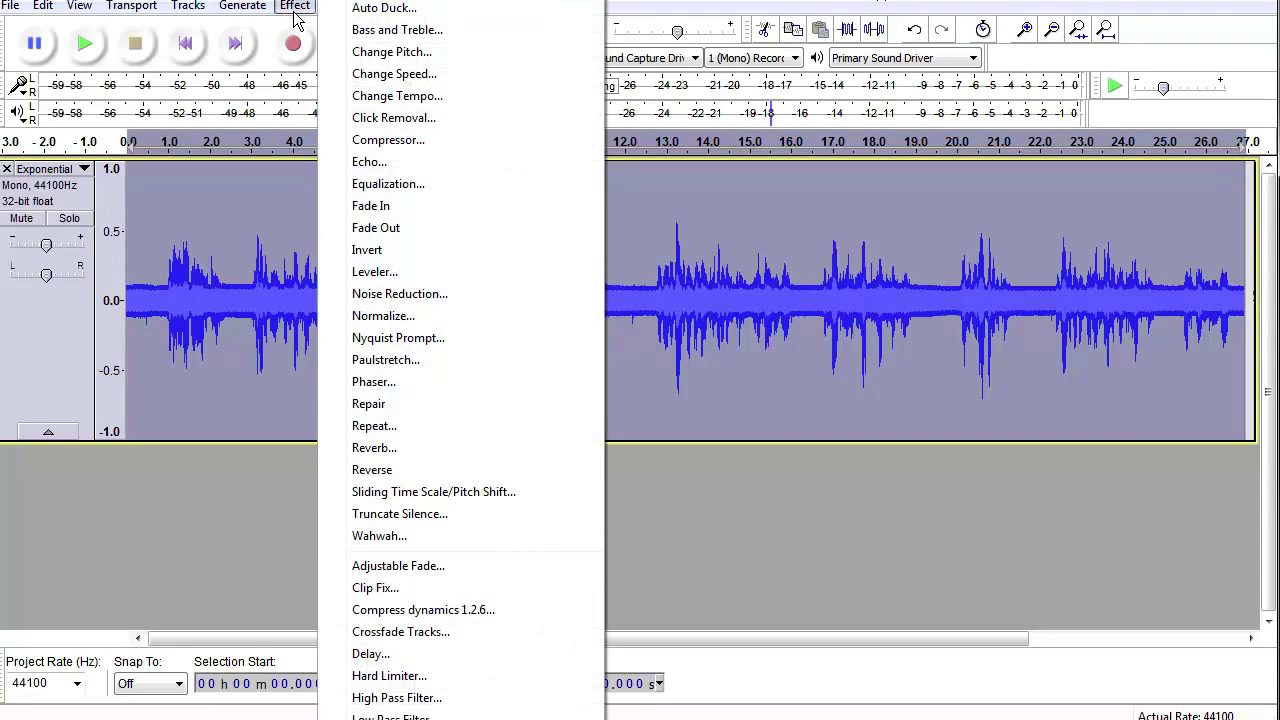
click(420, 293)
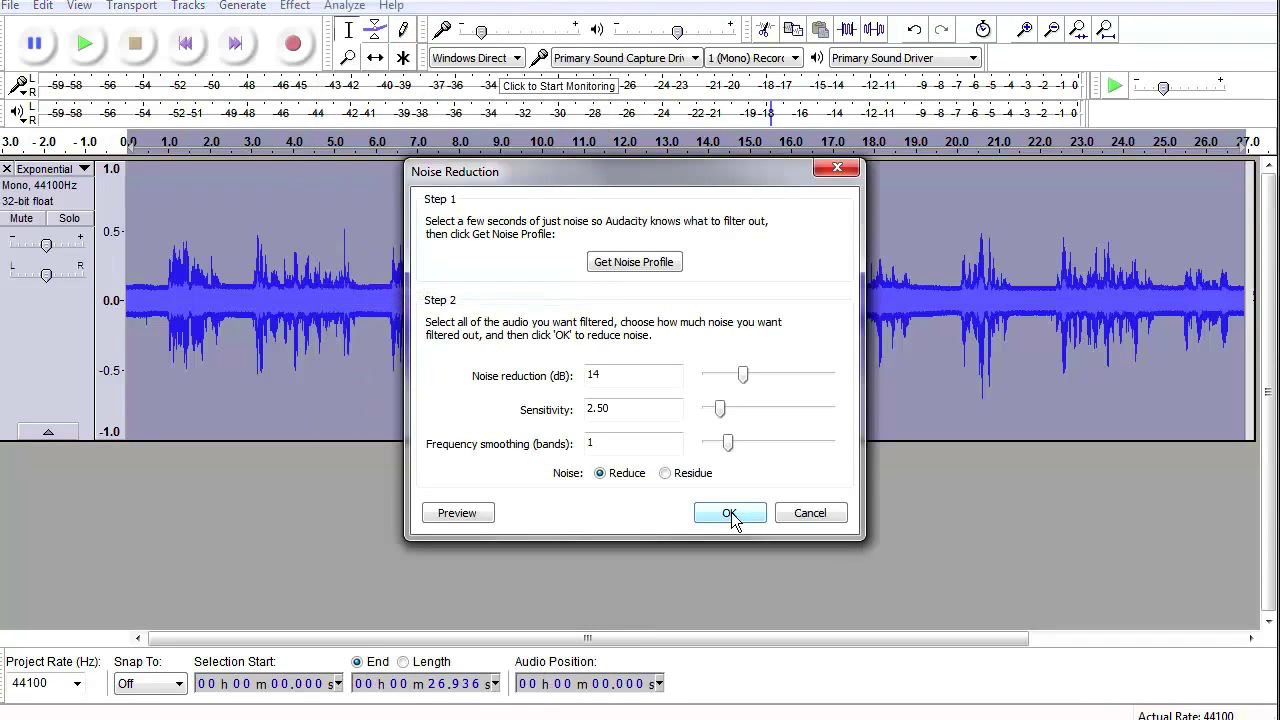
click(600, 445)
click(609, 402)
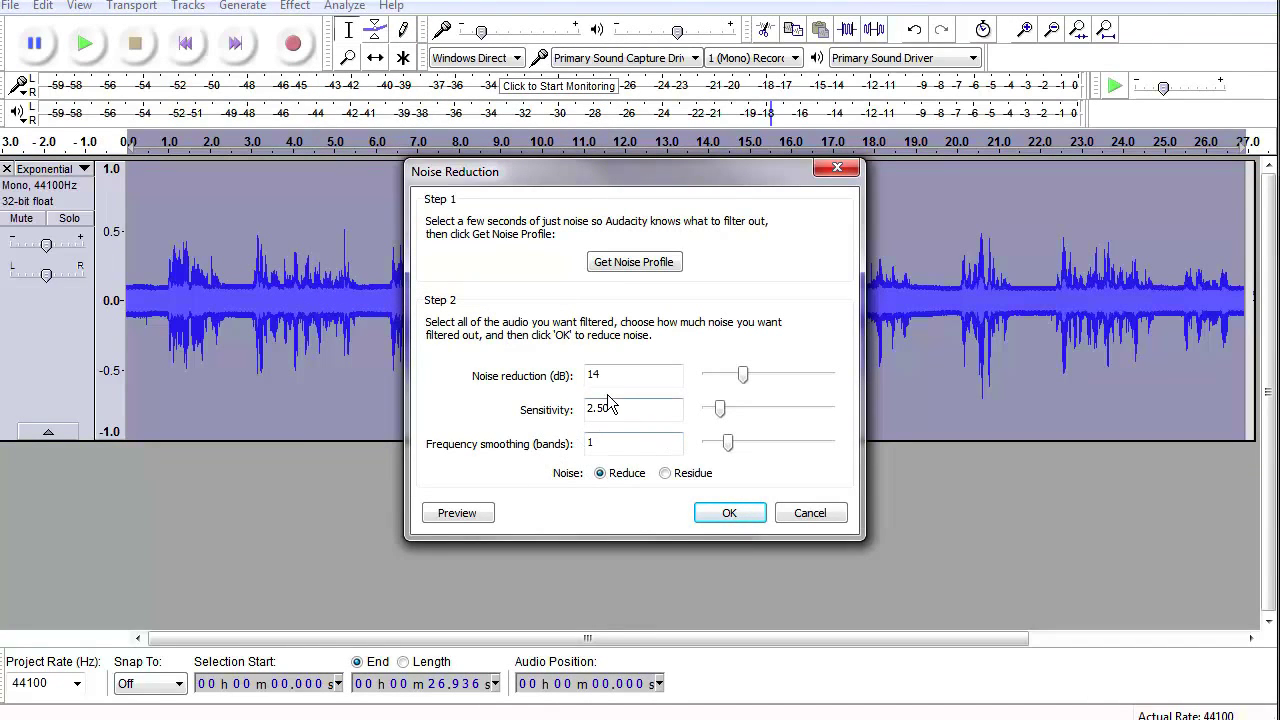
double_click(613, 376)
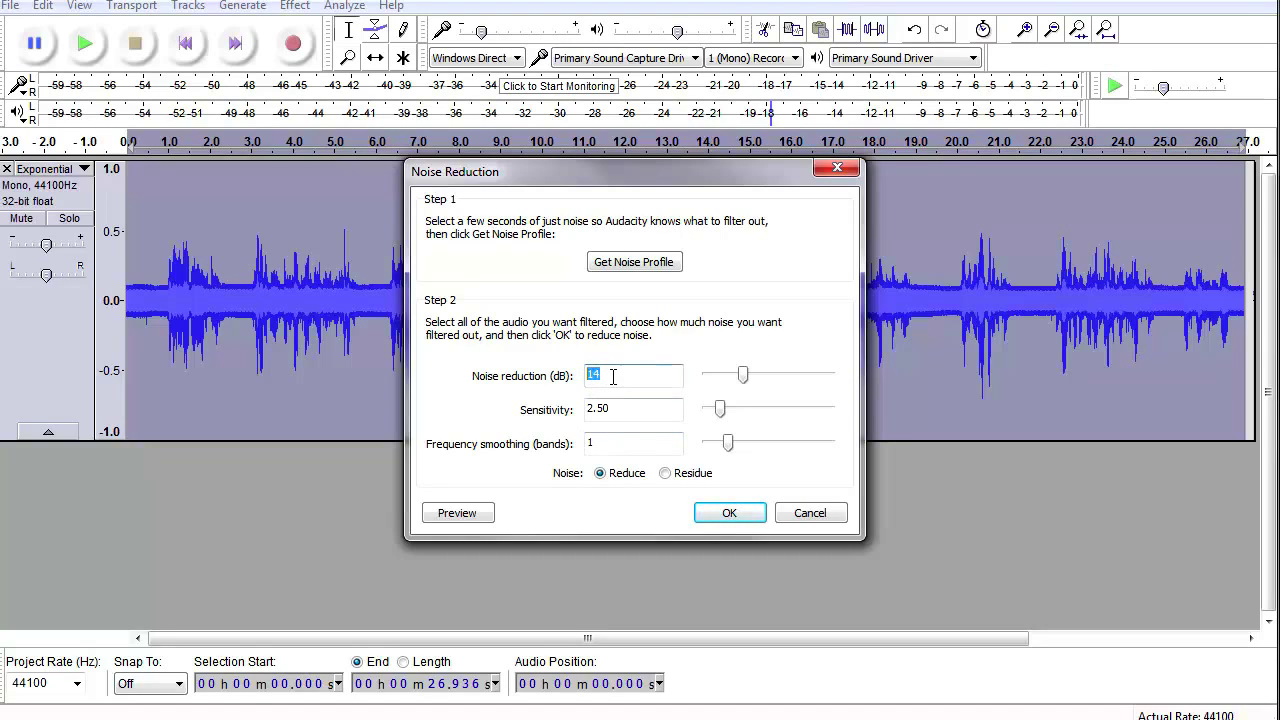
click(617, 376)
- Preview noise reduction repeatedly while raising the amount to 30 dB
click(457, 513)
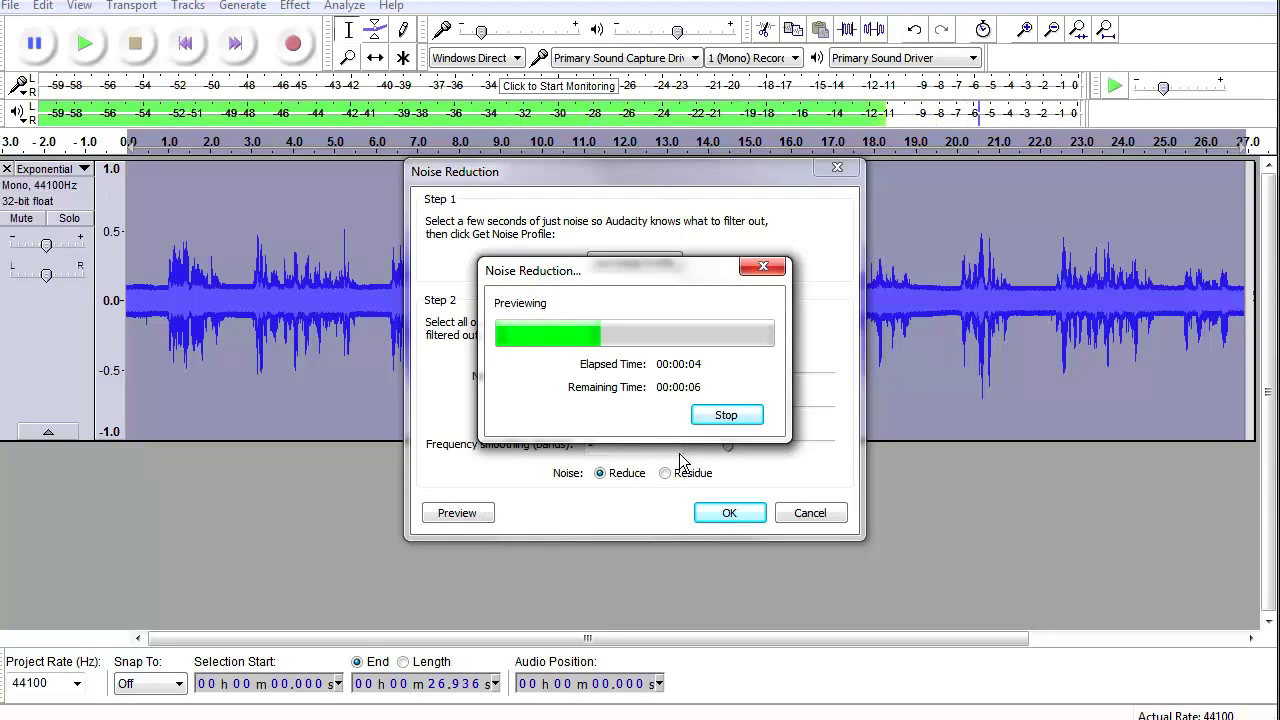
click(732, 415)
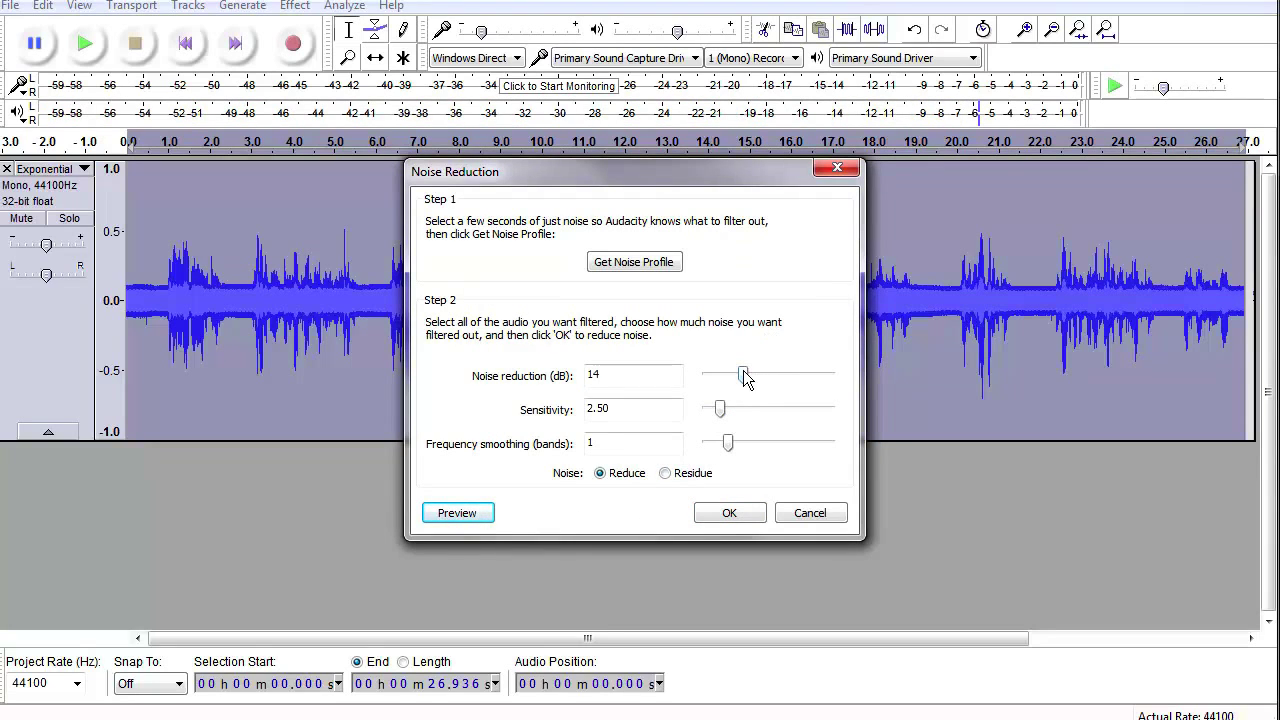
drag(744, 372, 758, 376)
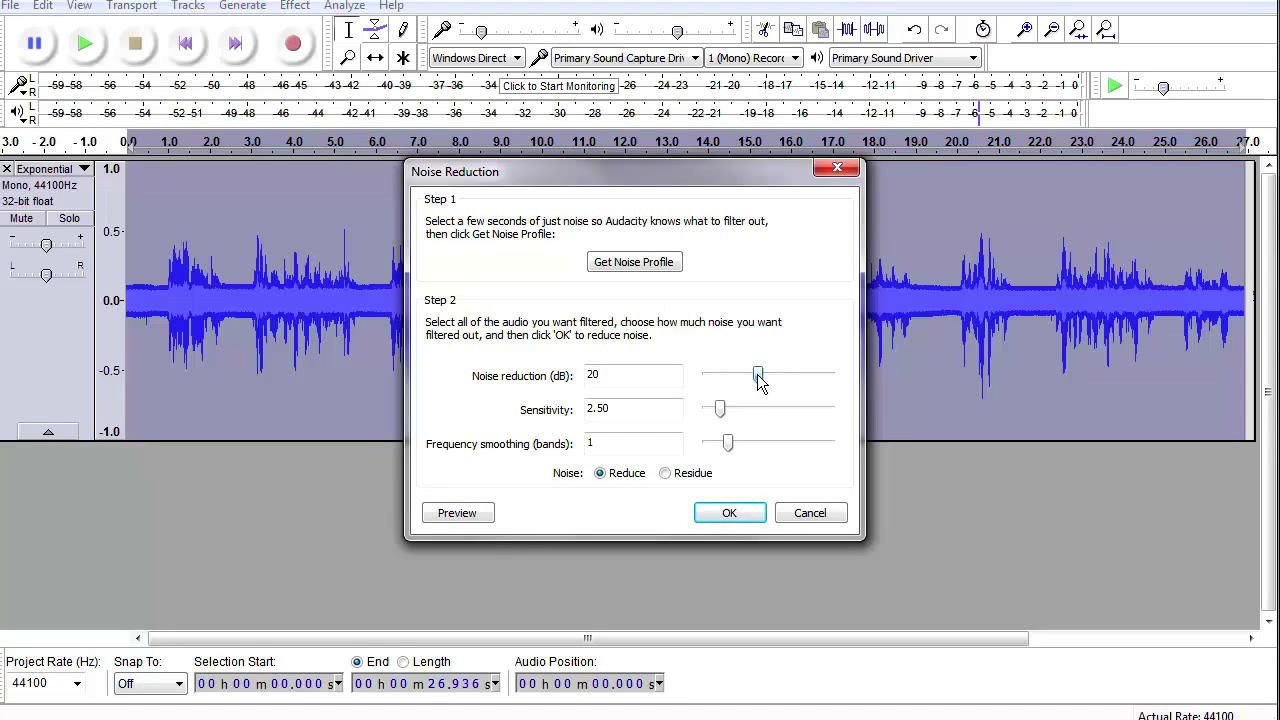
click(468, 515)
click(460, 513)
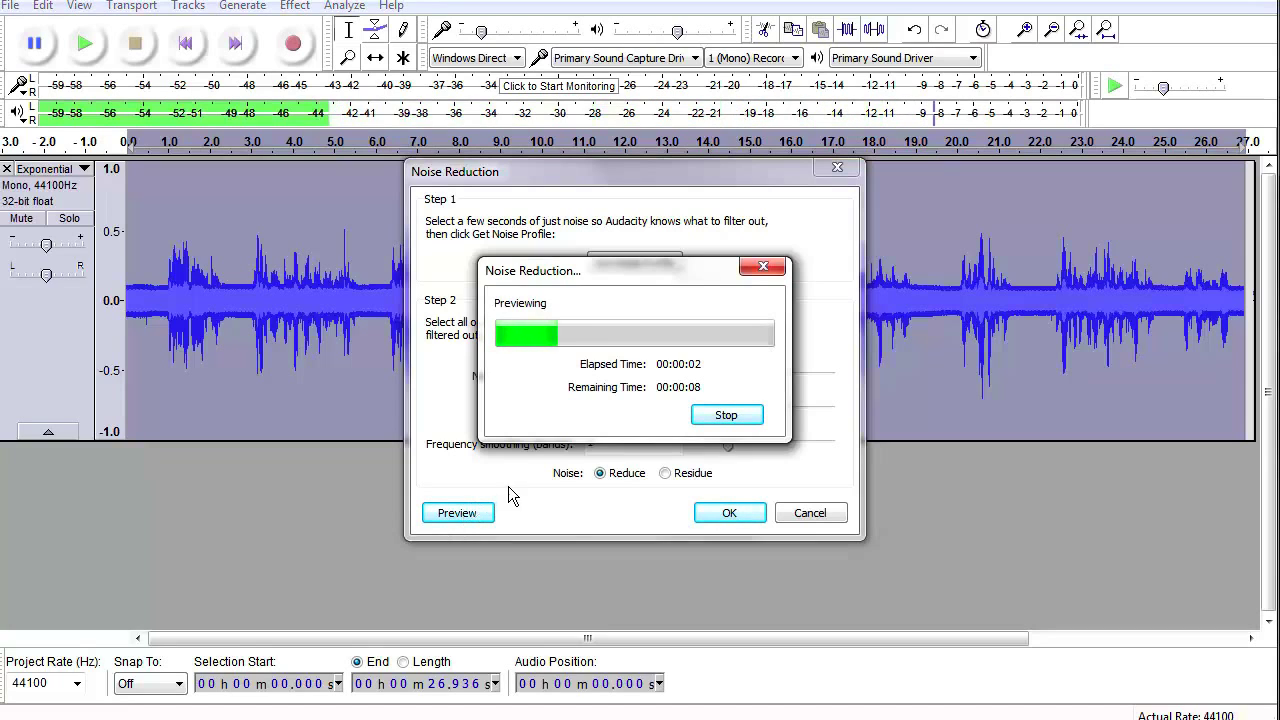
click(729, 416)
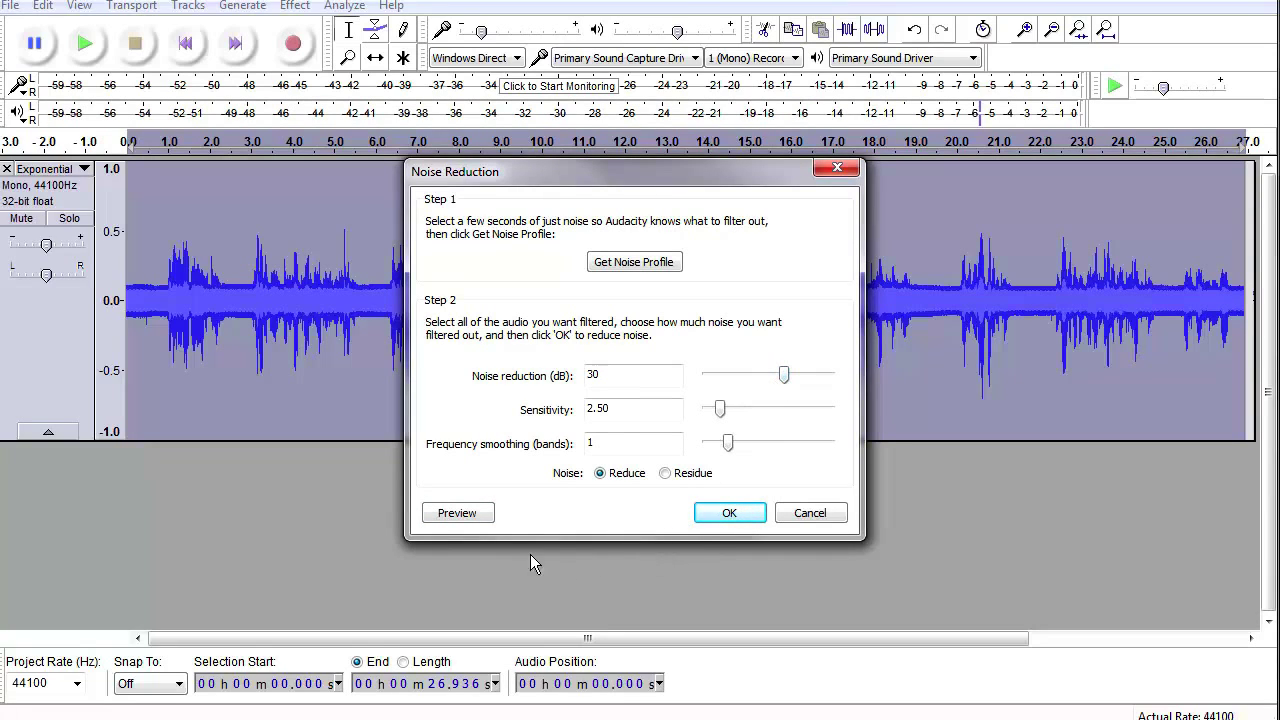
click(474, 515)
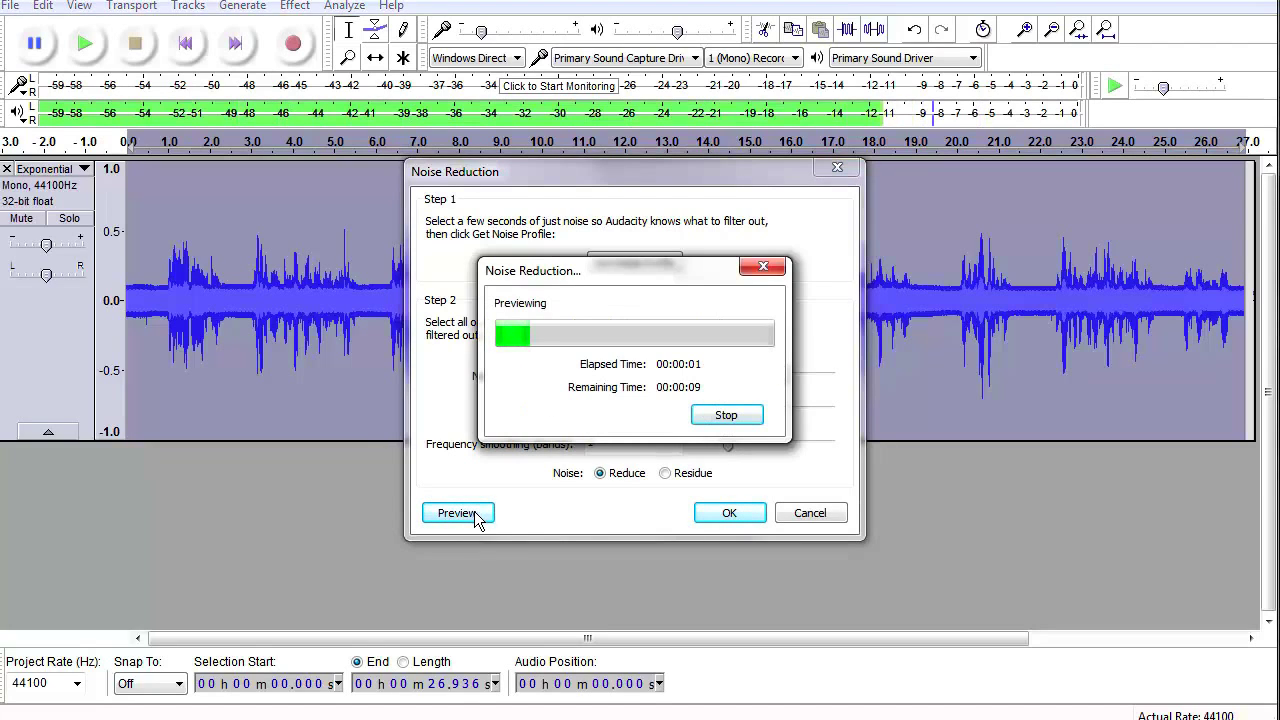
click(726, 414)
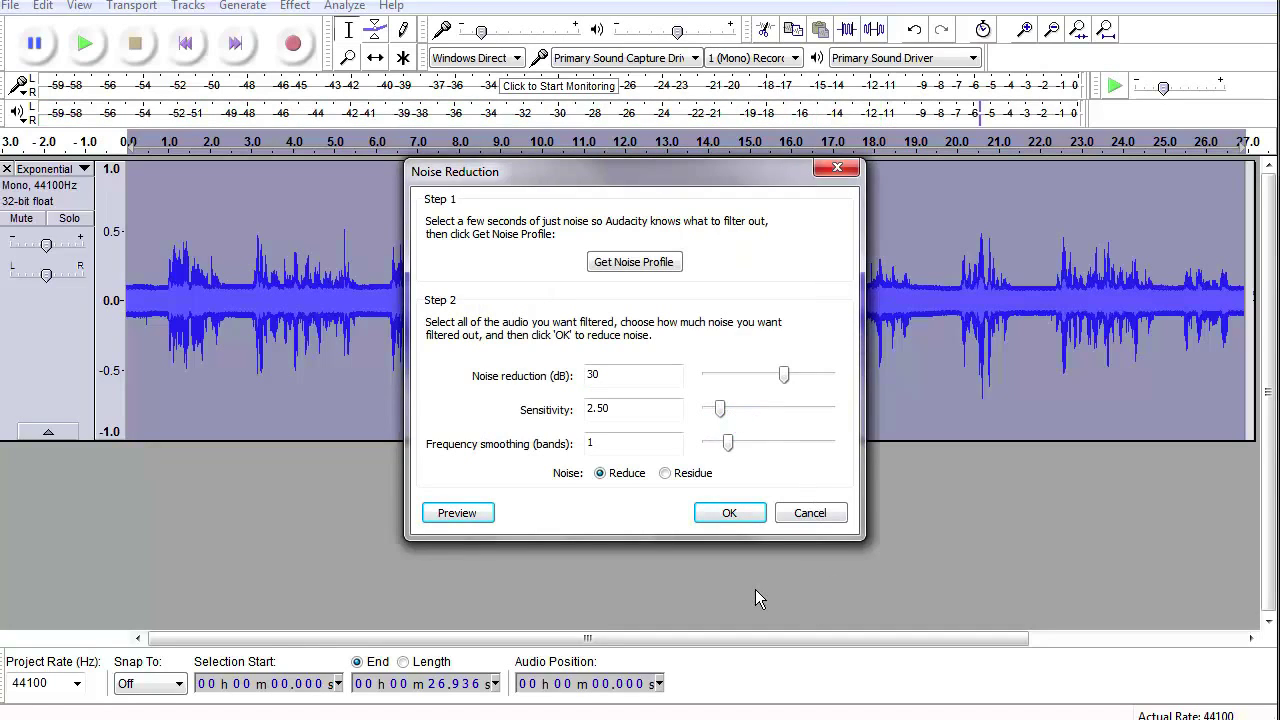
- Apply the 30 dB noise reduction, deselect, and zoom in three times on the track start
click(731, 513)
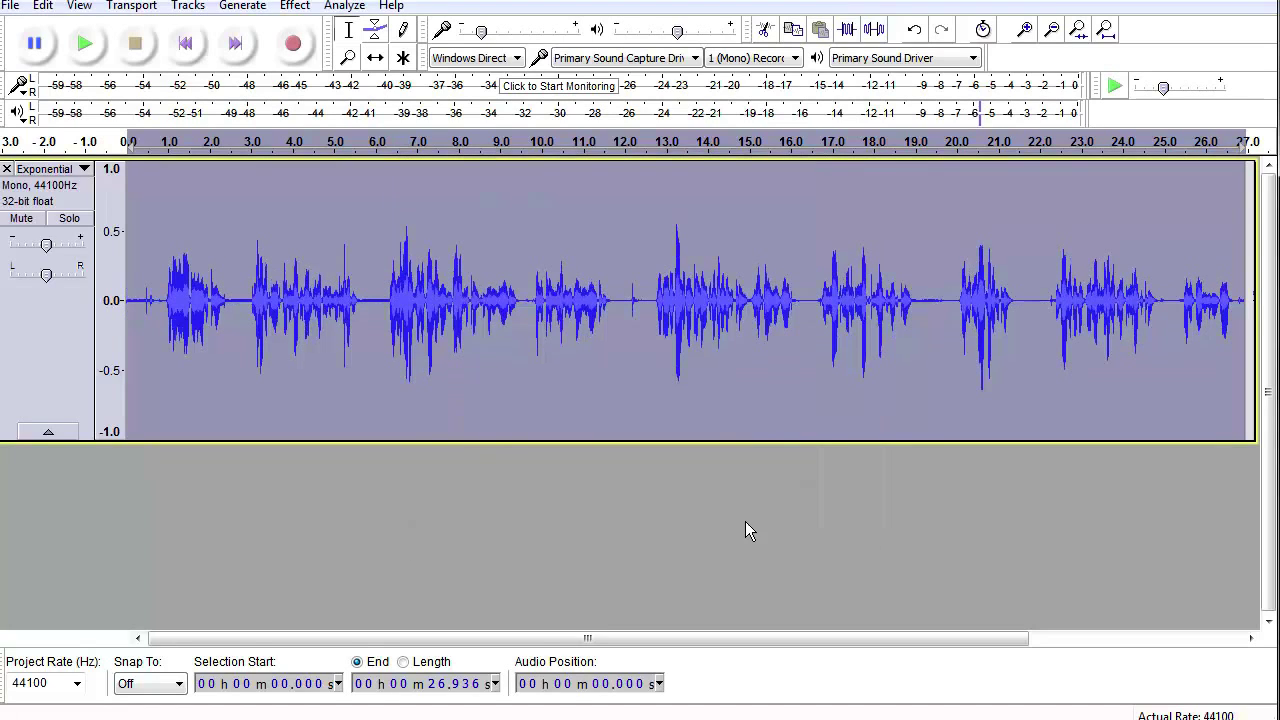
click(141, 222)
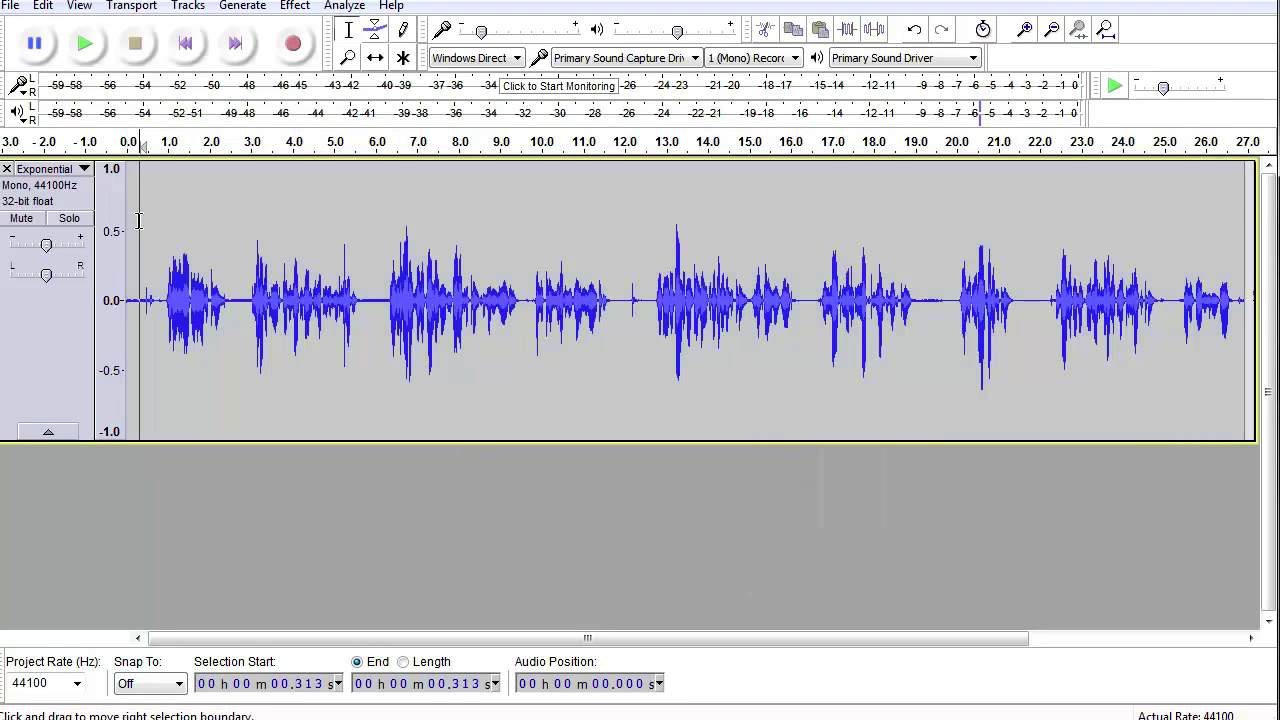
click(1025, 30)
click(1025, 30)
click(1025, 30)
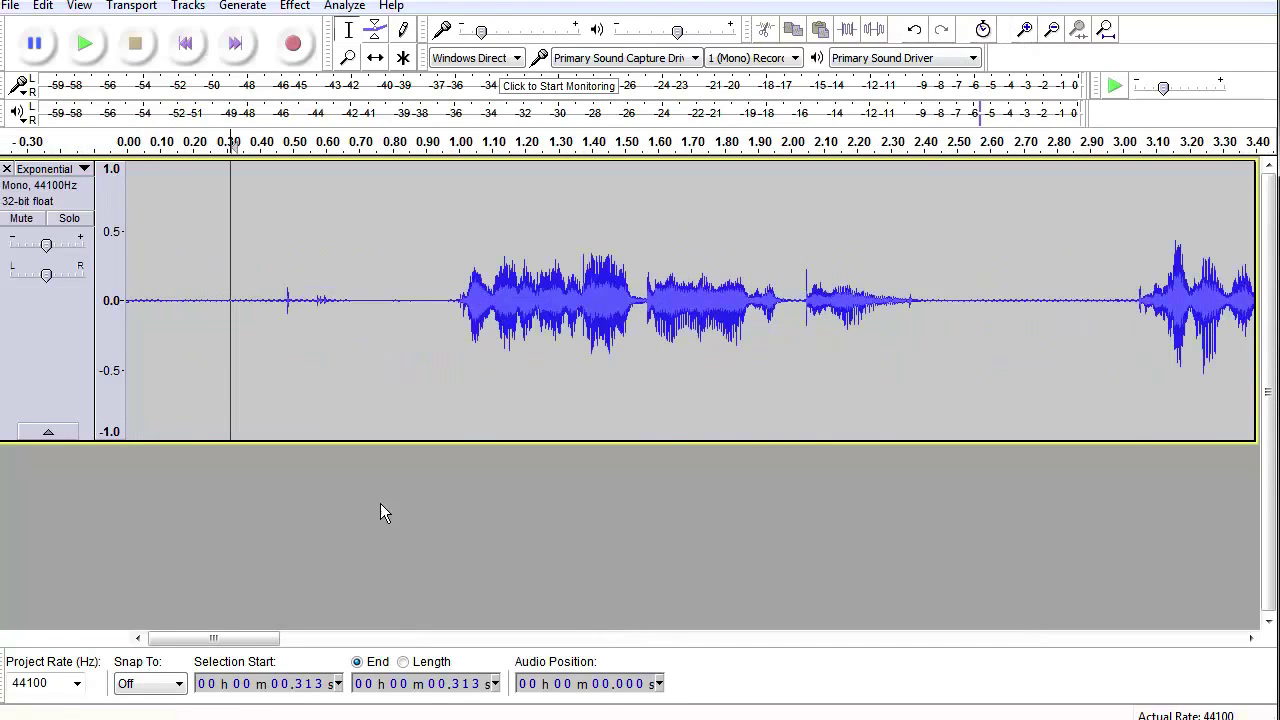
- Select the quiet stretch from 0 to 0.349 s and play it back
mouse_move(188, 217)
mouse_down()
mouse_move(127, 218)
mouse_move(246, 243)
mouse_move(437, 243)
mouse_up()
click(132, 236)
click(84, 47)
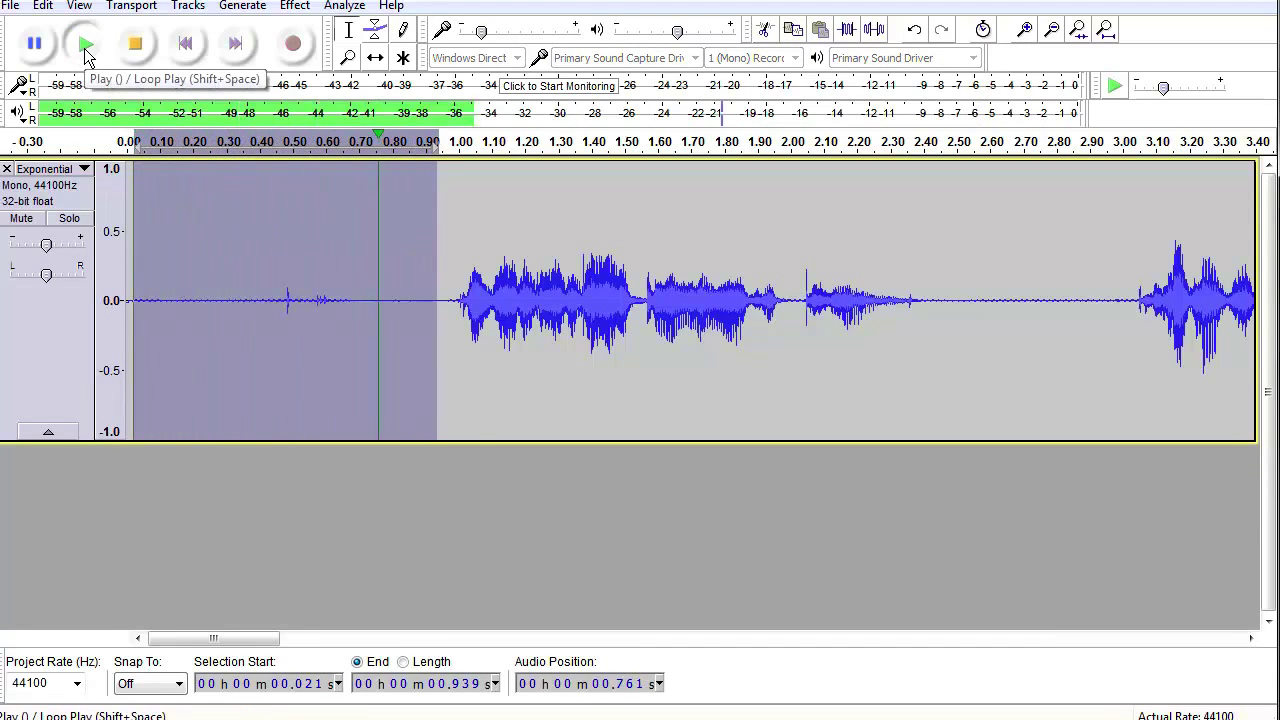
click(241, 224)
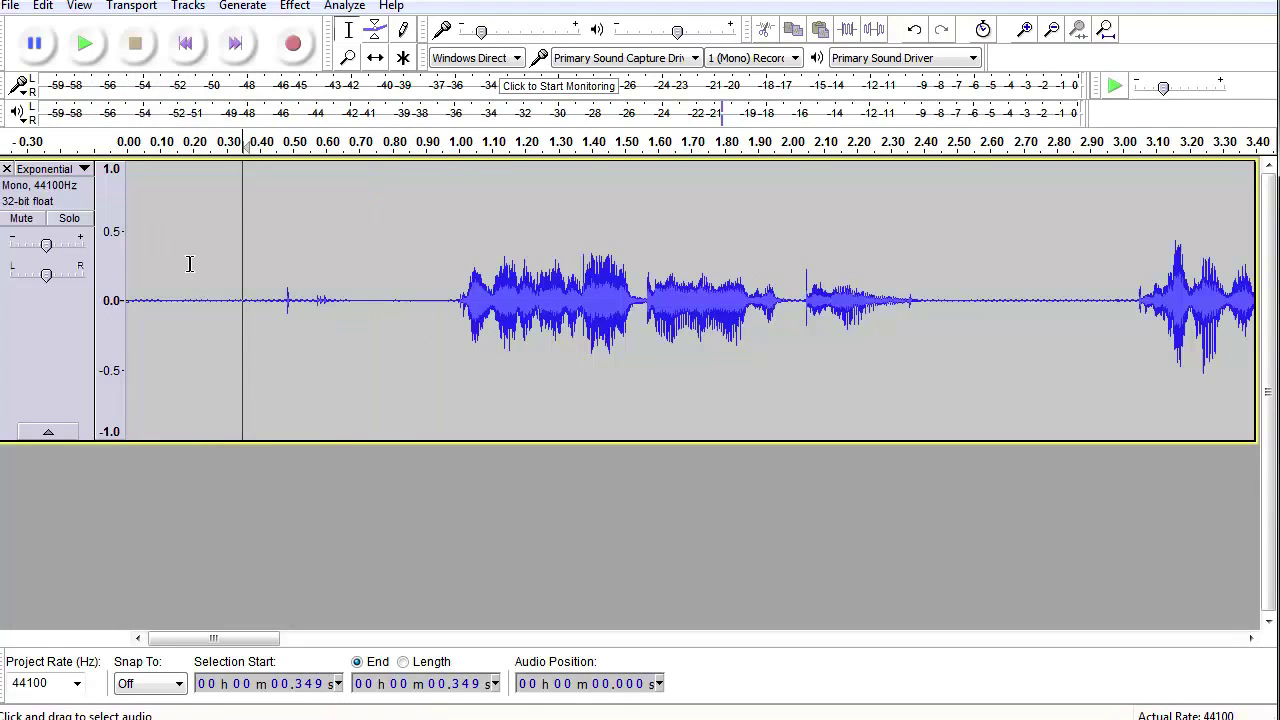
drag(242, 272, 126, 271)
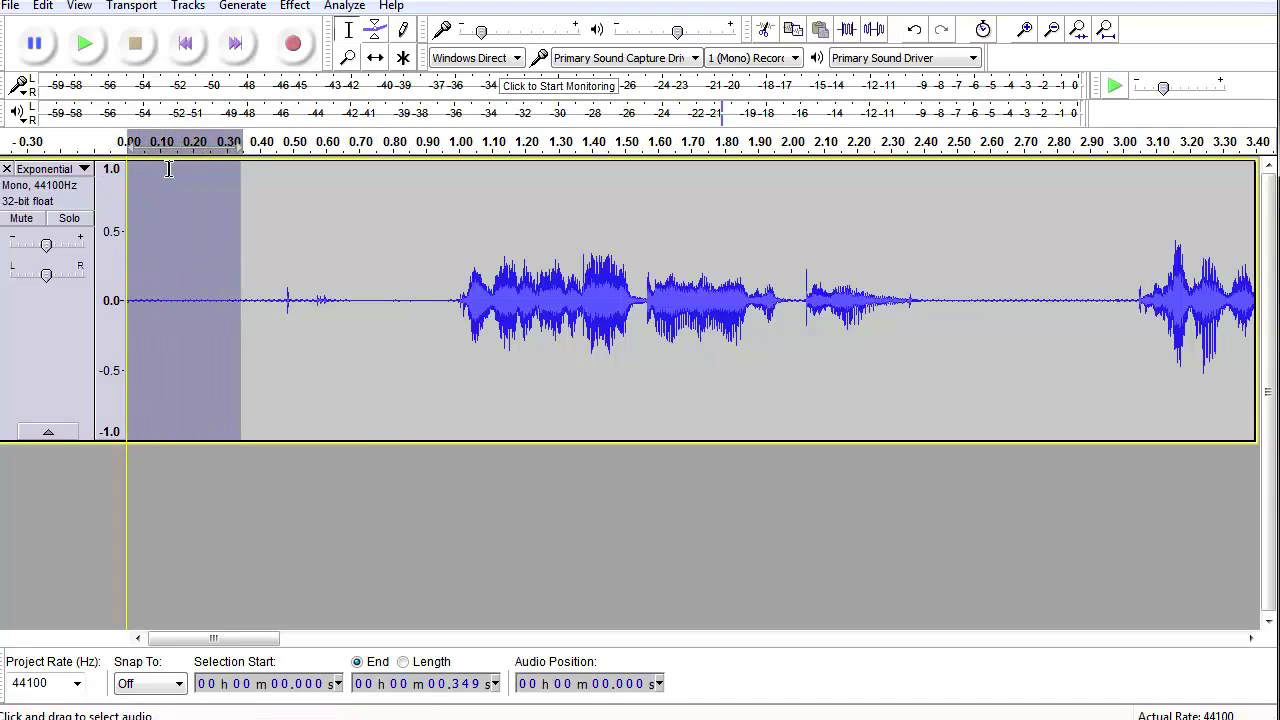
click(85, 50)
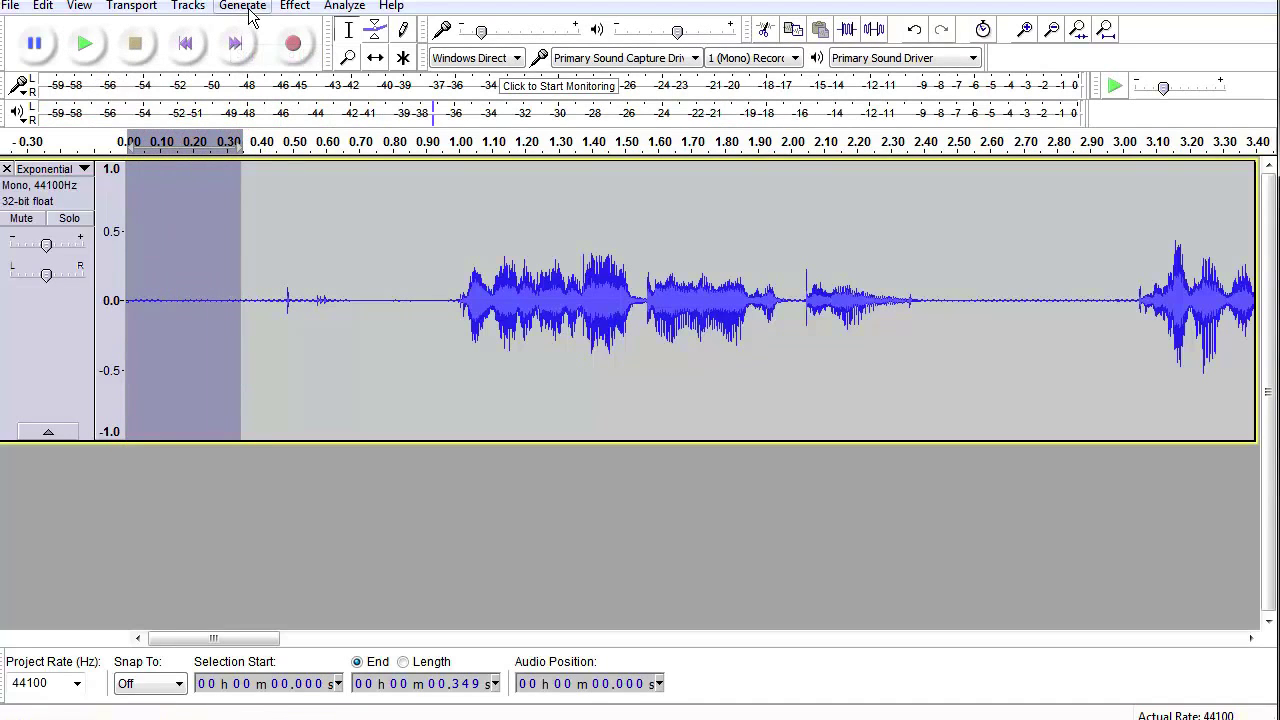
- Capture the 0–0.349 s stretch as a new noise profile, then deselect and fit the waveform
click(290, 7)
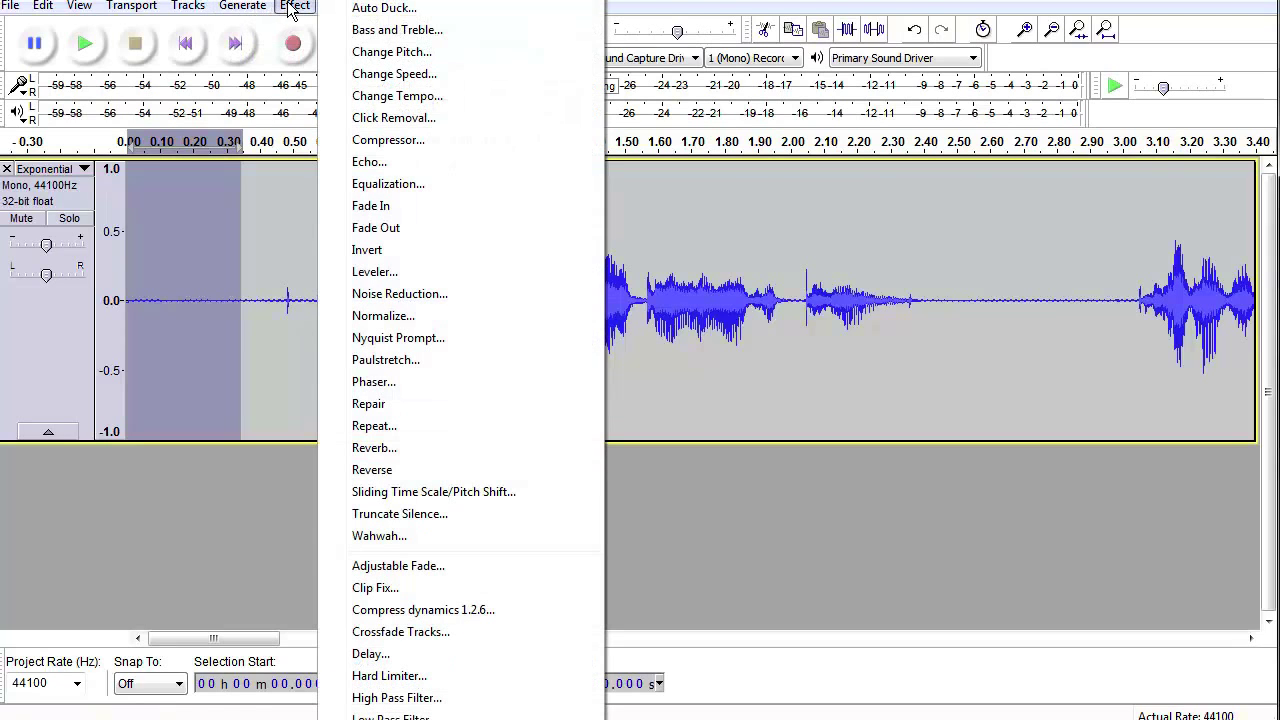
click(400, 294)
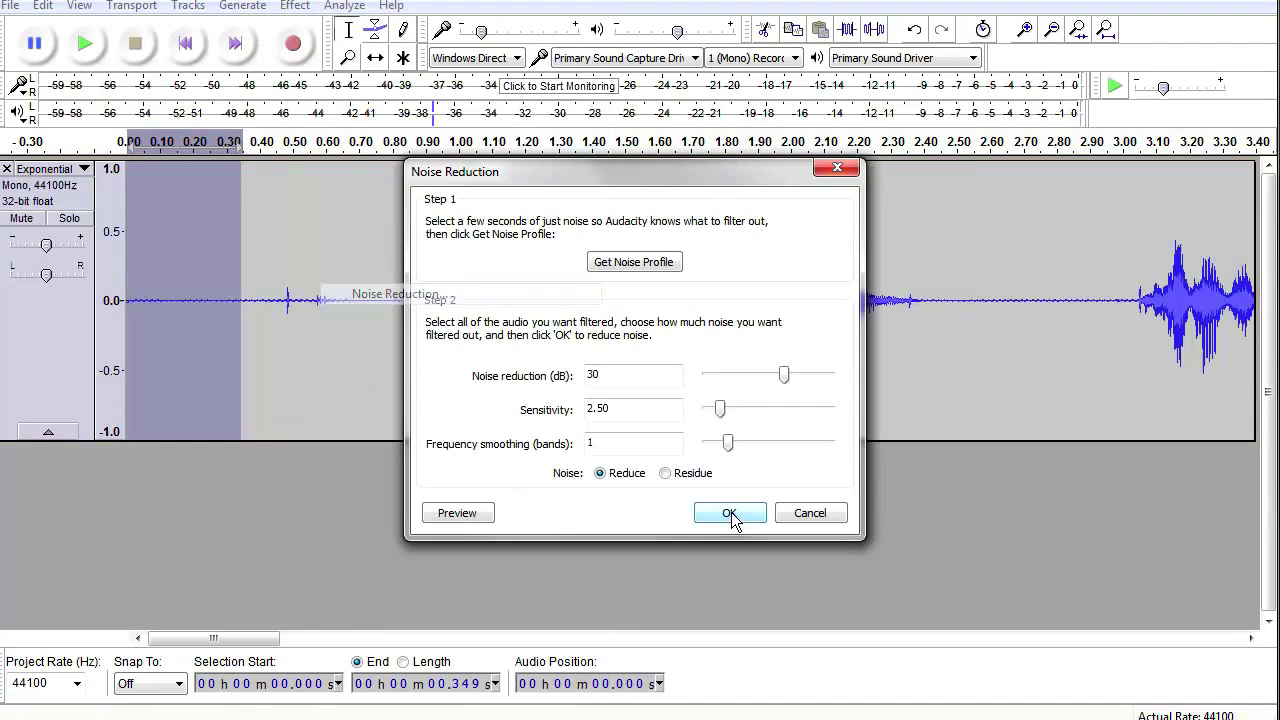
click(647, 264)
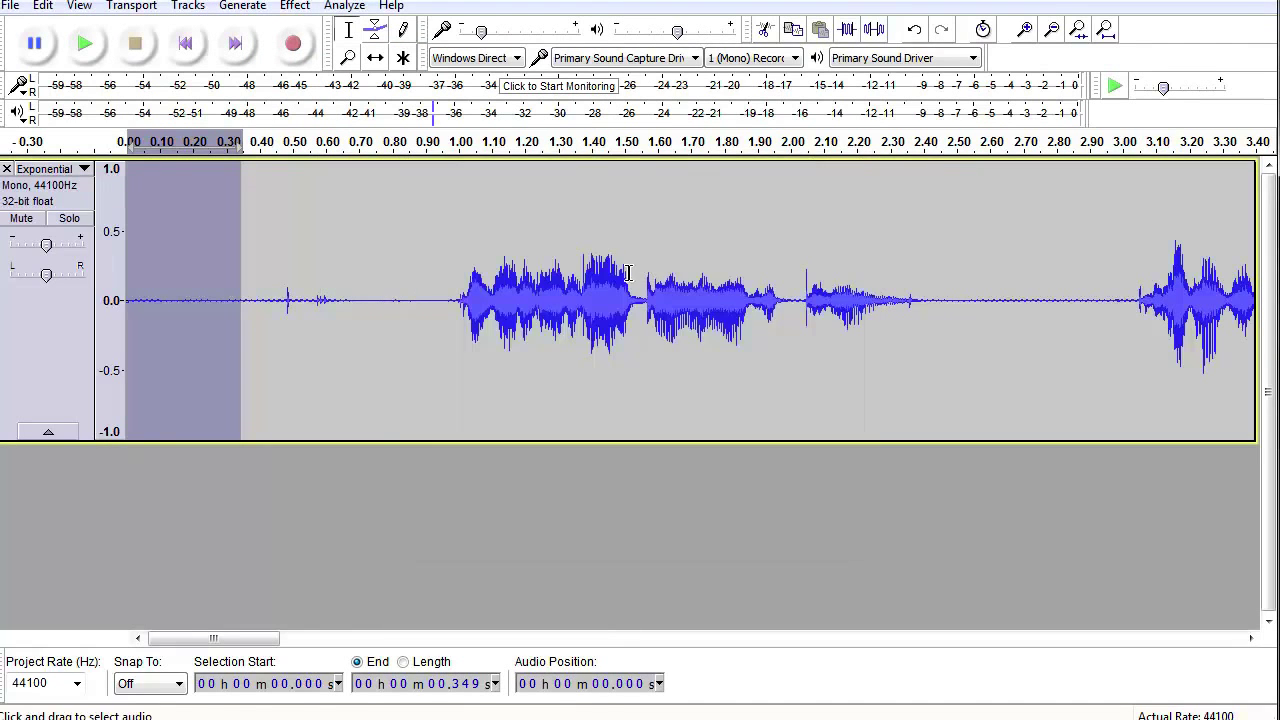
click(412, 371)
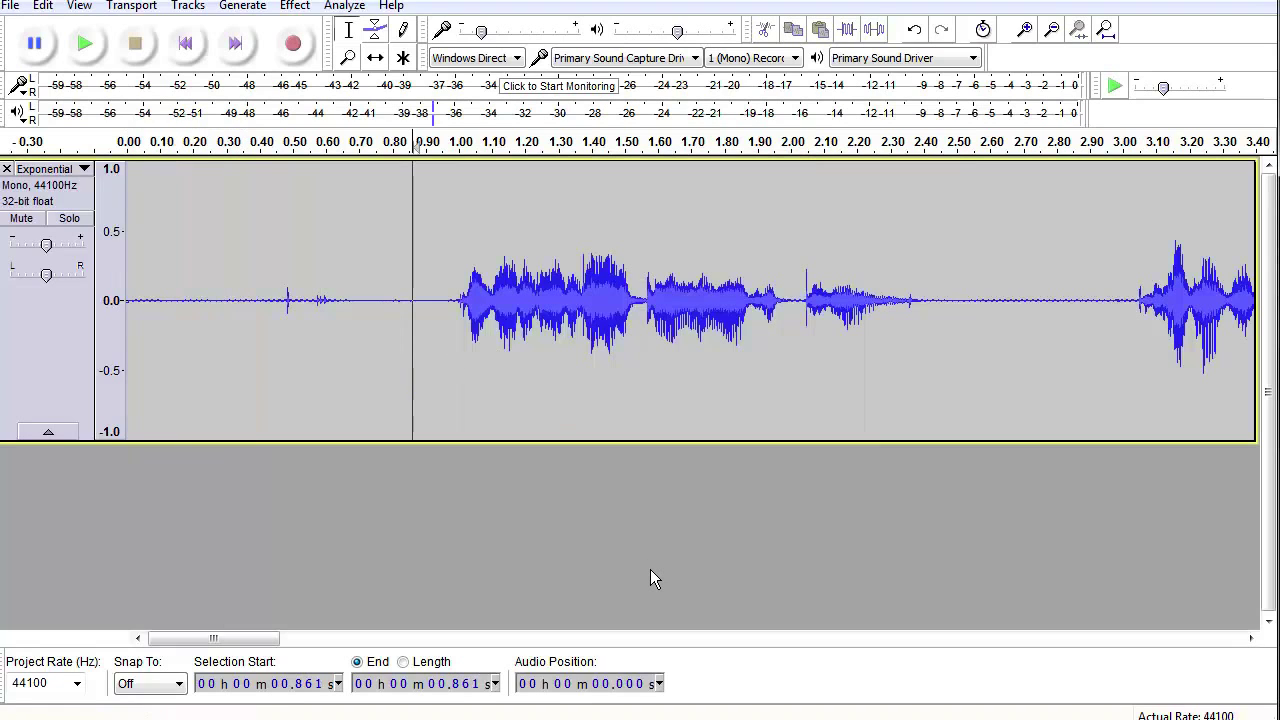
key(ctrl+f)
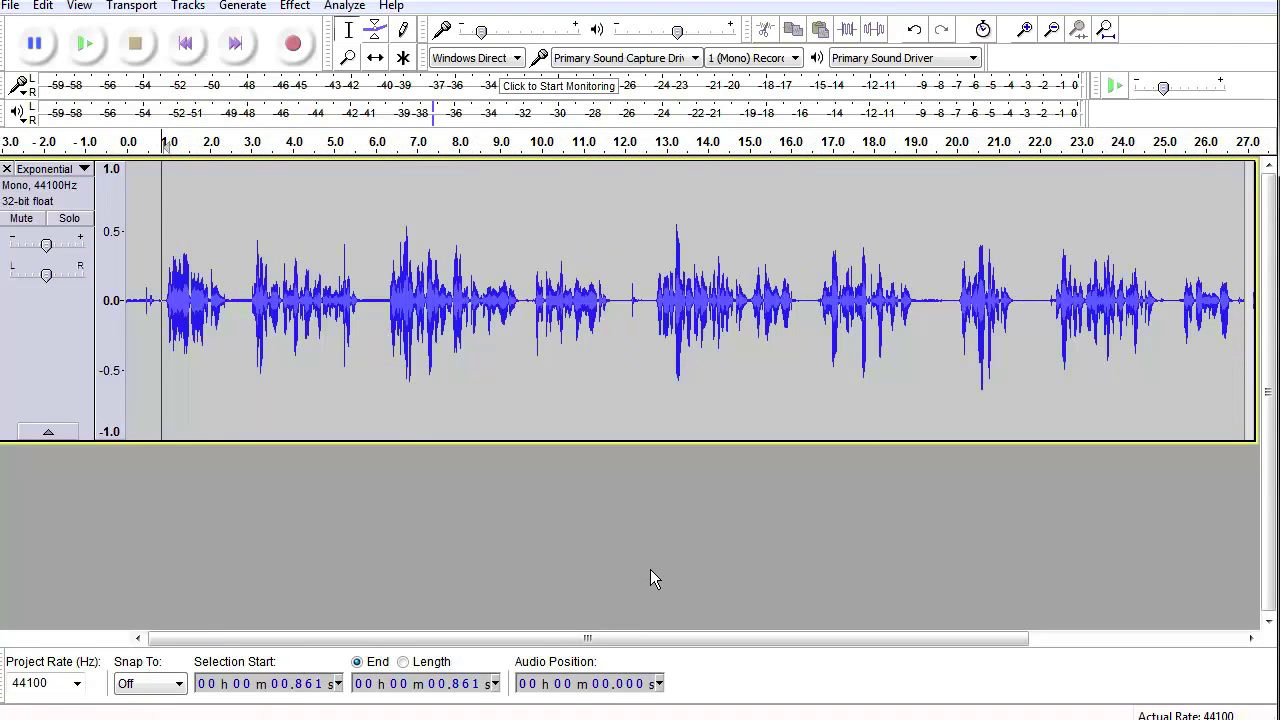
- Select all, set Noise Reduction to 13 dB, preview it, and apply it
key(ctrl+a)
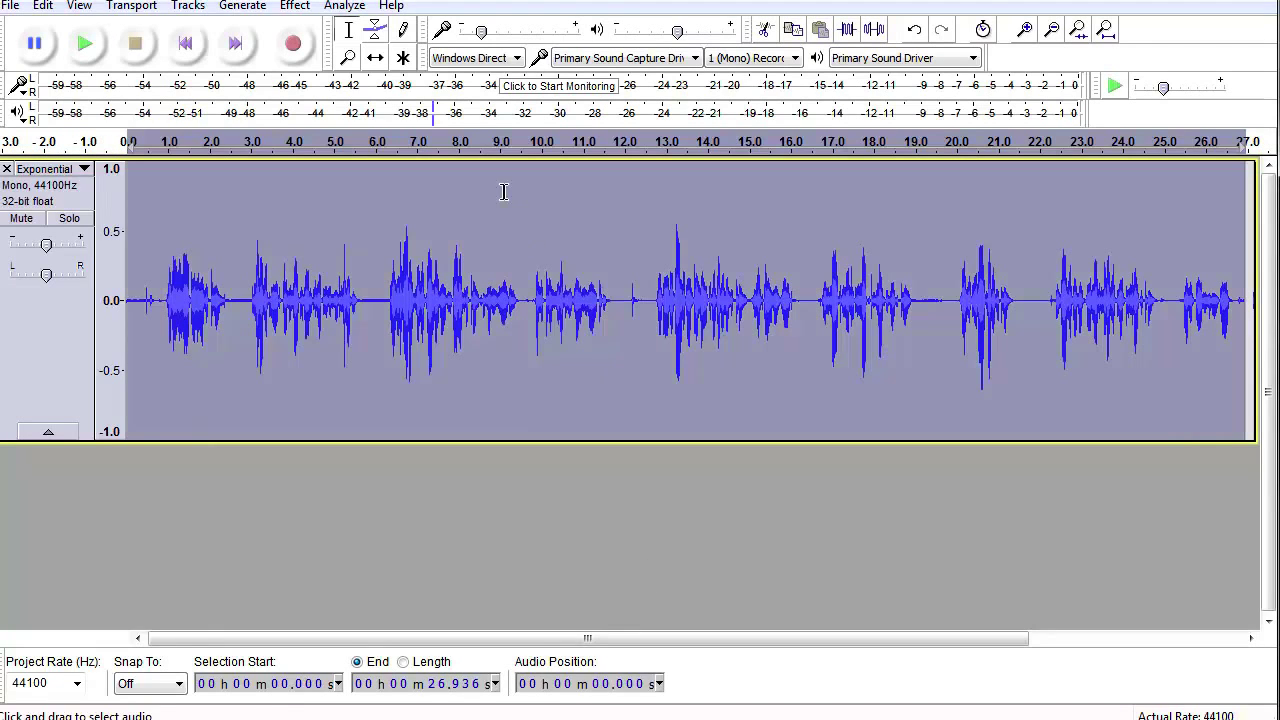
click(295, 8)
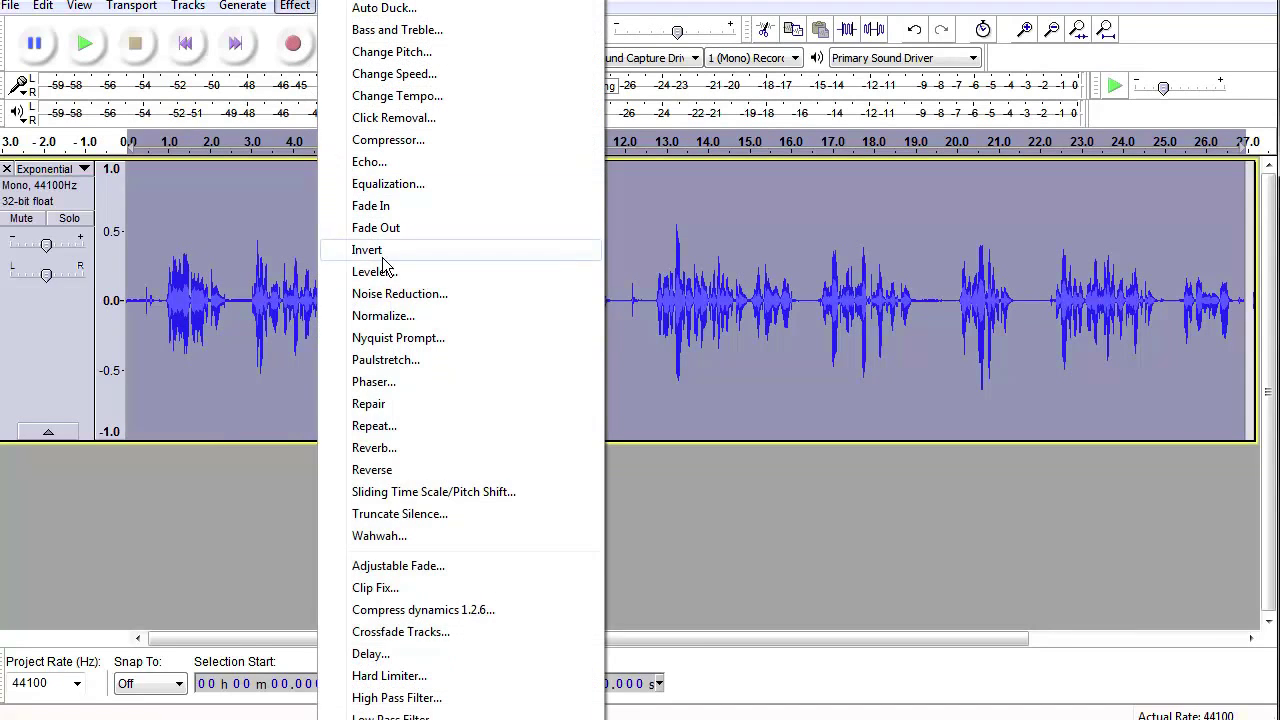
click(414, 296)
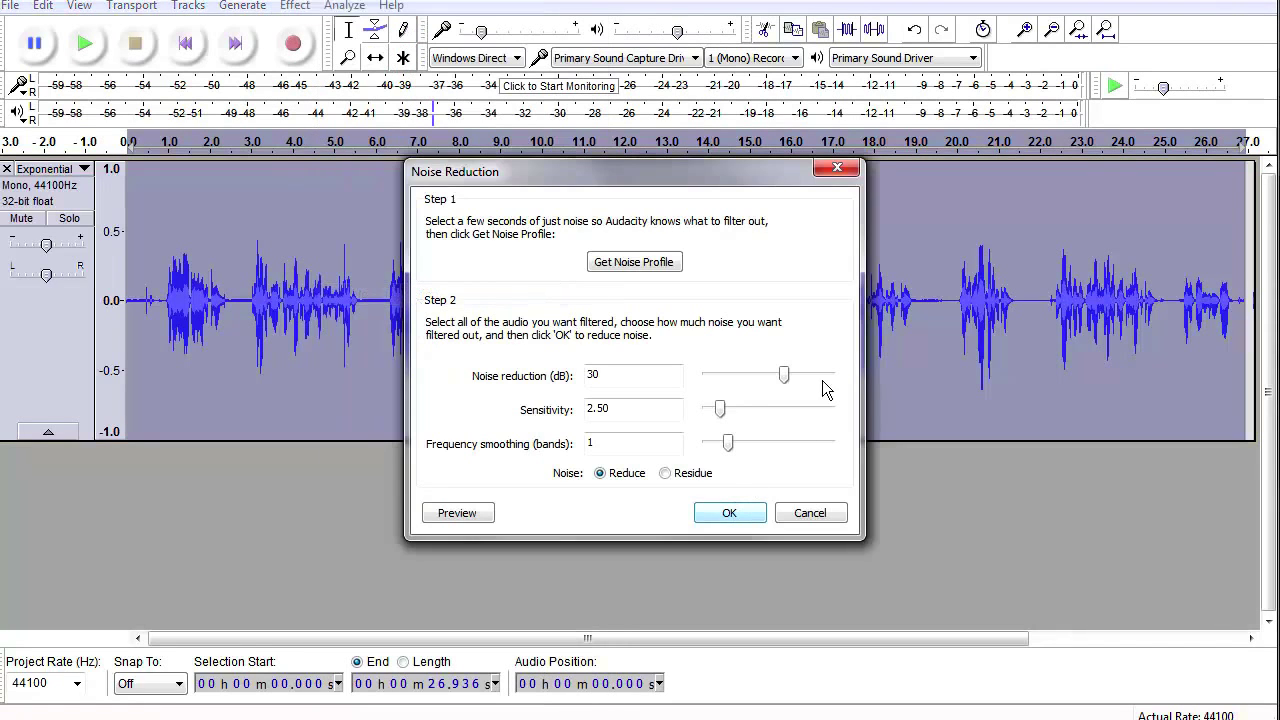
drag(784, 375, 743, 383)
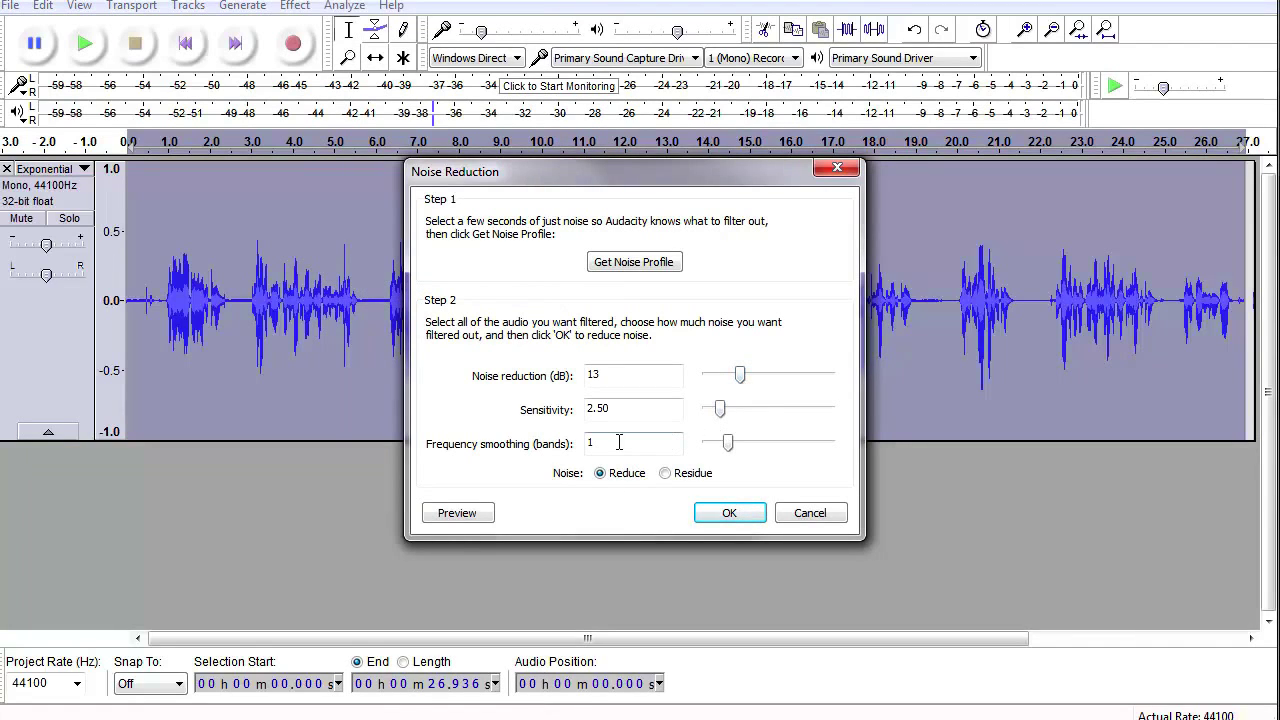
click(460, 515)
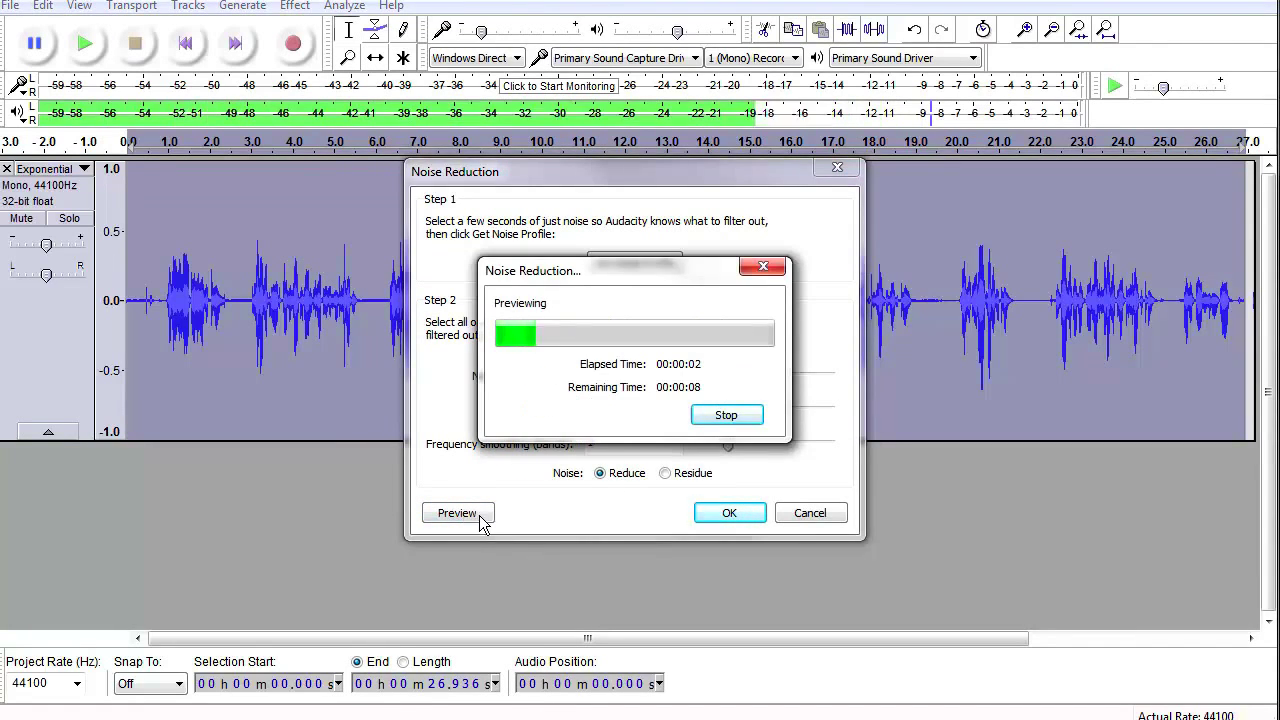
click(726, 414)
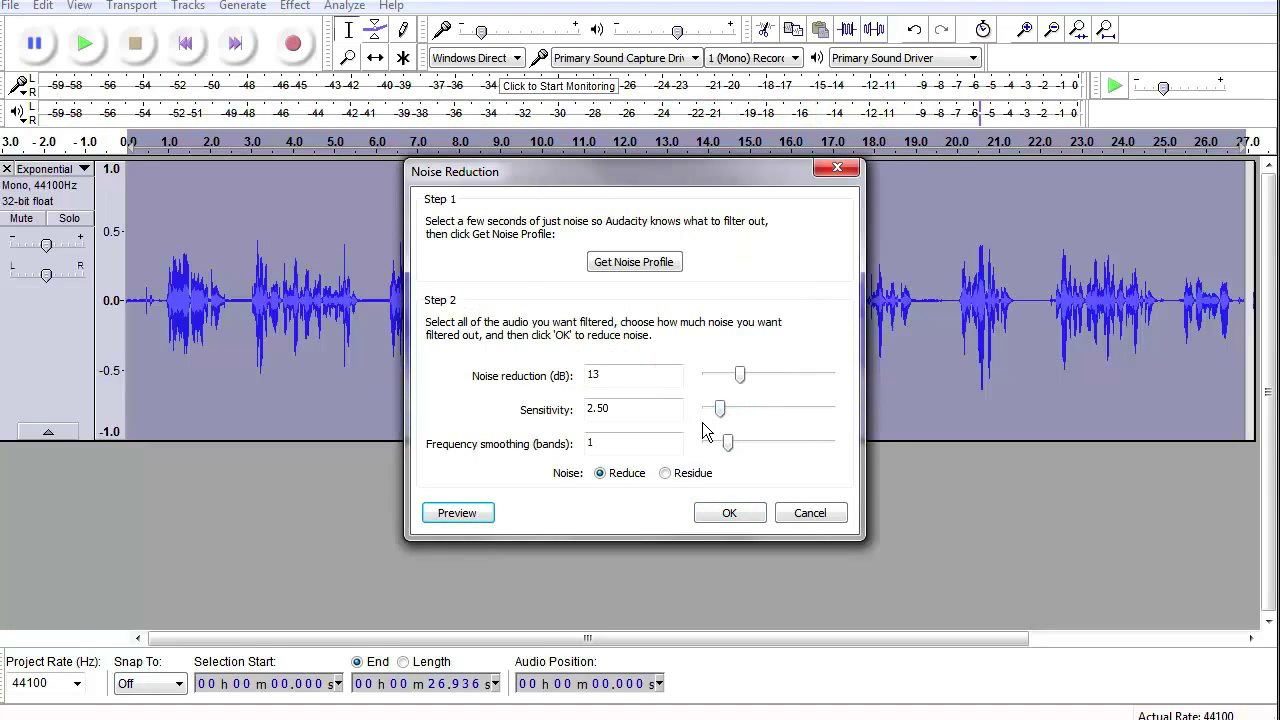
click(730, 513)
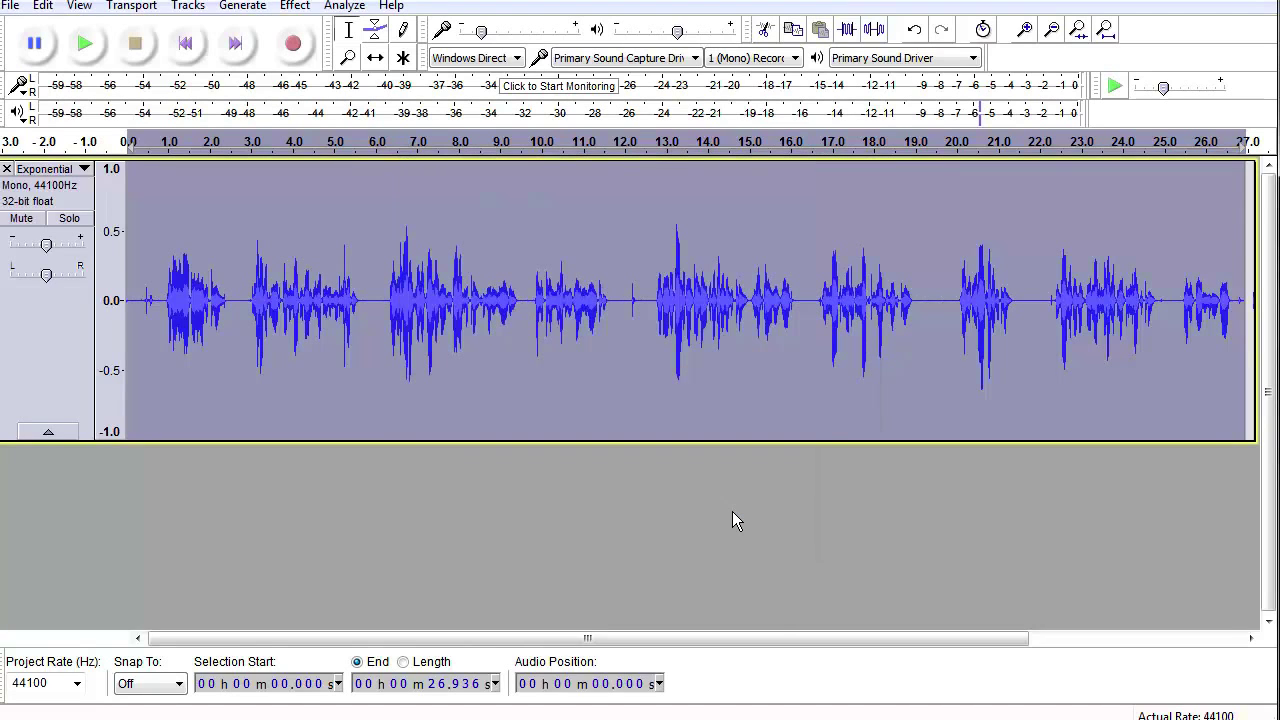
- Deselect, zoom in three times on the opening, and play it to hear the blips
click(133, 250)
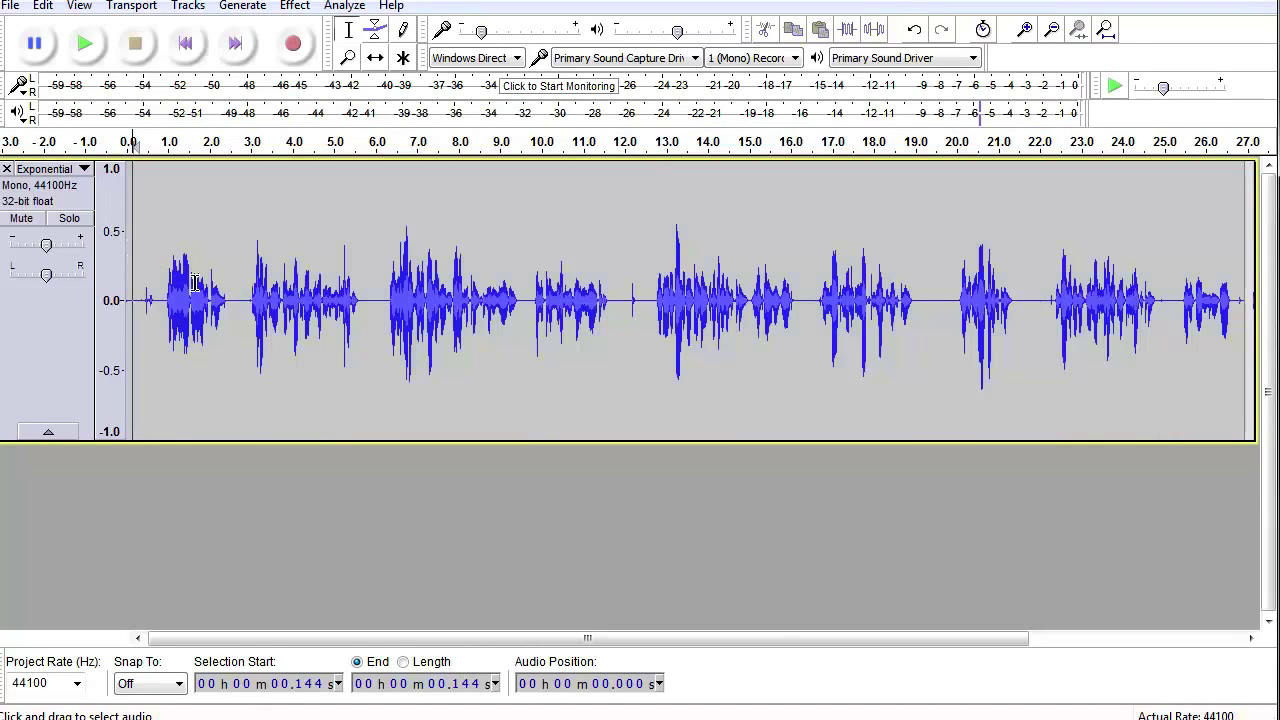
click(1026, 30)
click(1026, 30)
click(1026, 30)
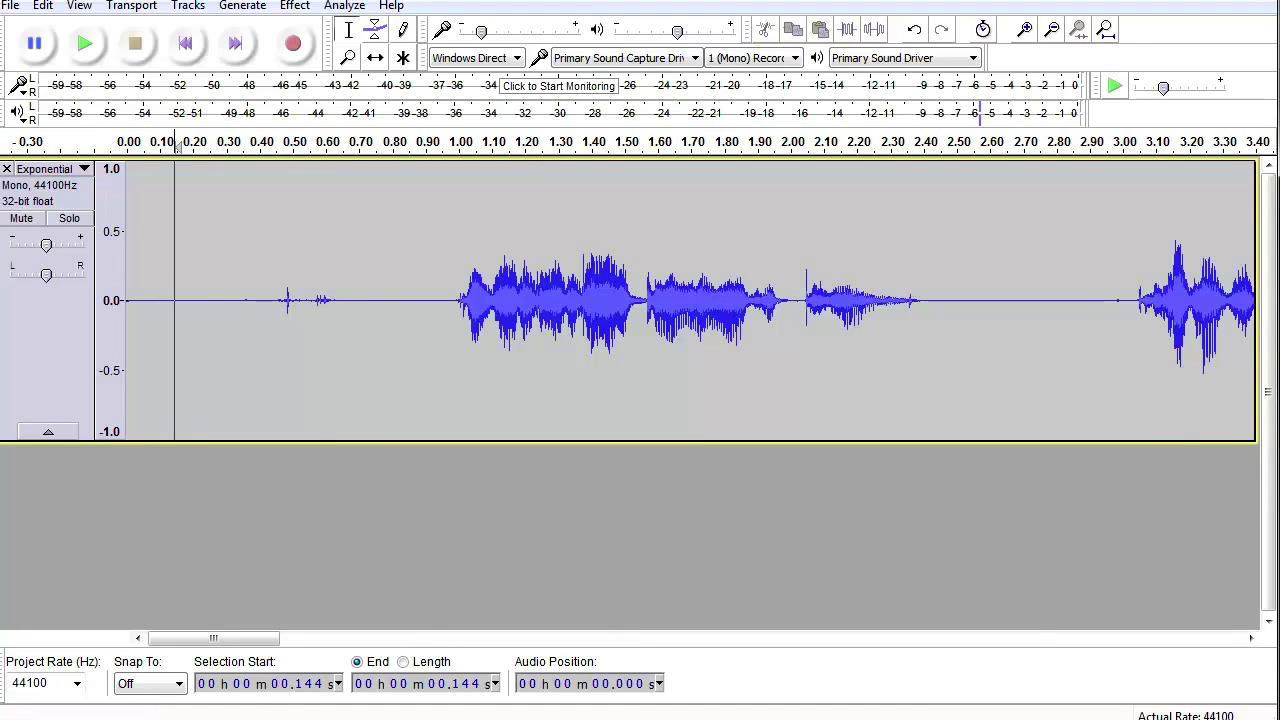
click(84, 43)
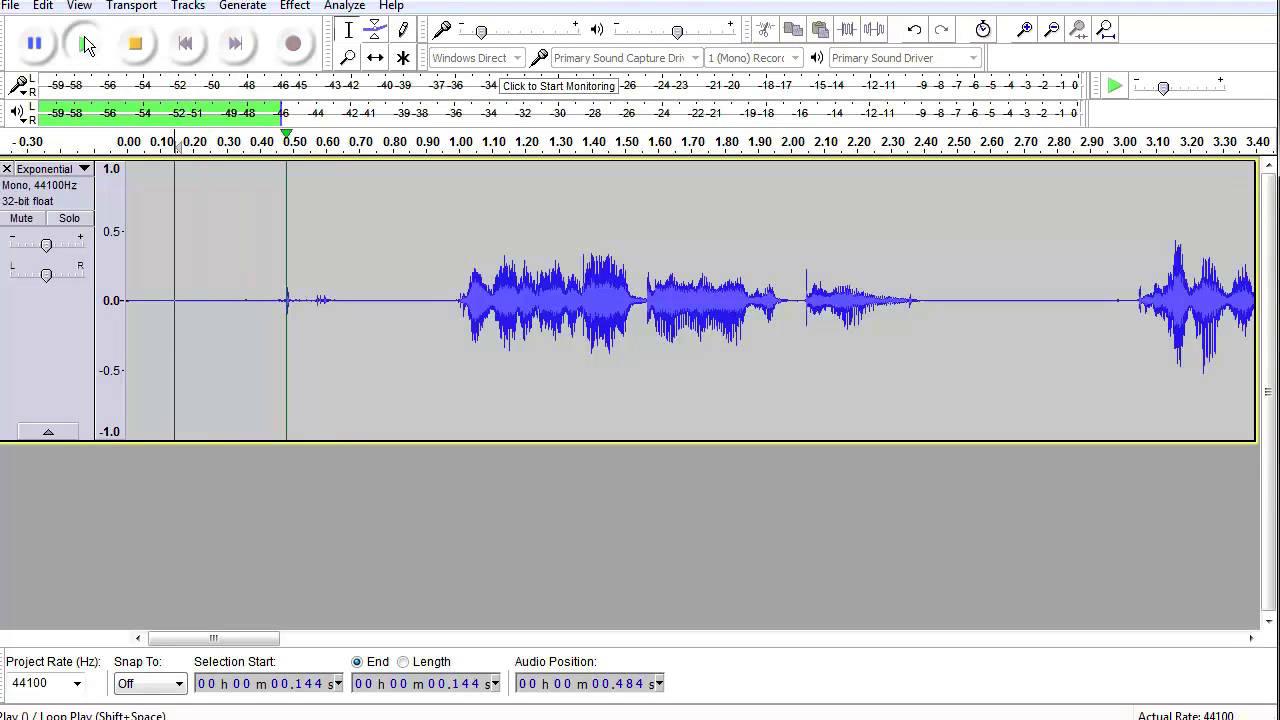
click(135, 43)
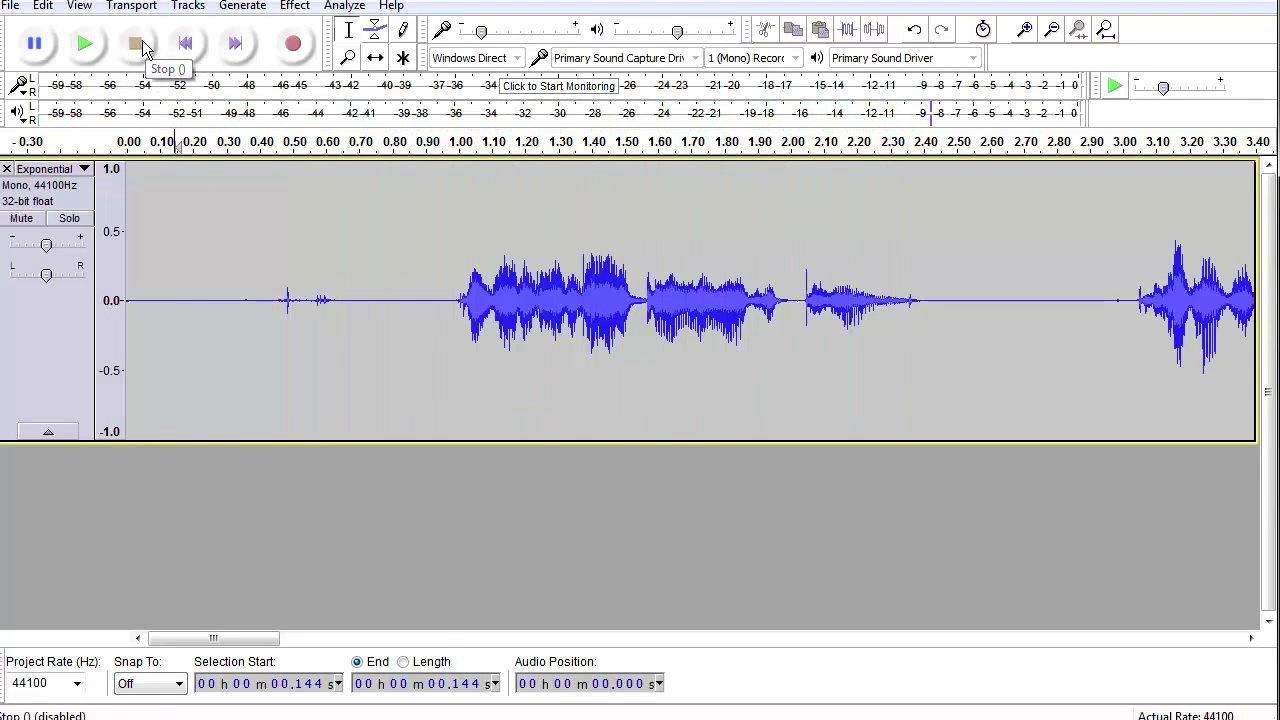
- Silence the first 0.85 seconds and play back from 0.433 s to check
drag(408, 250, 126, 255)
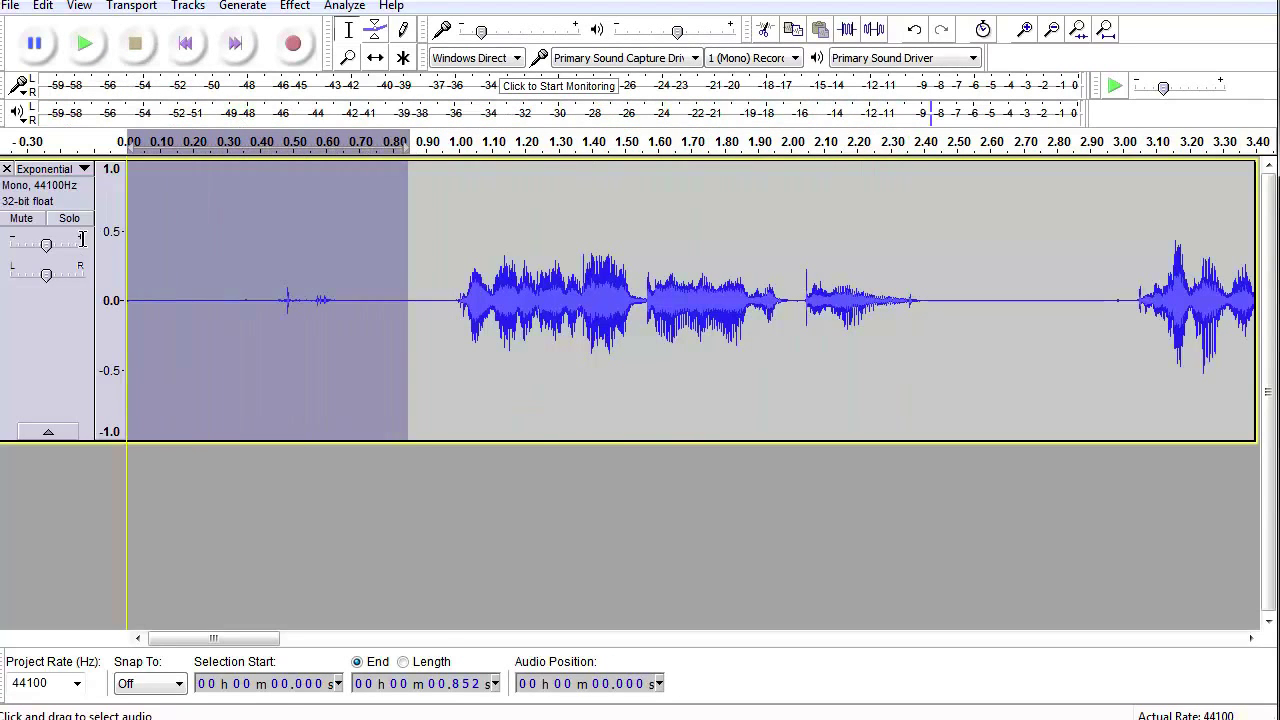
click(876, 34)
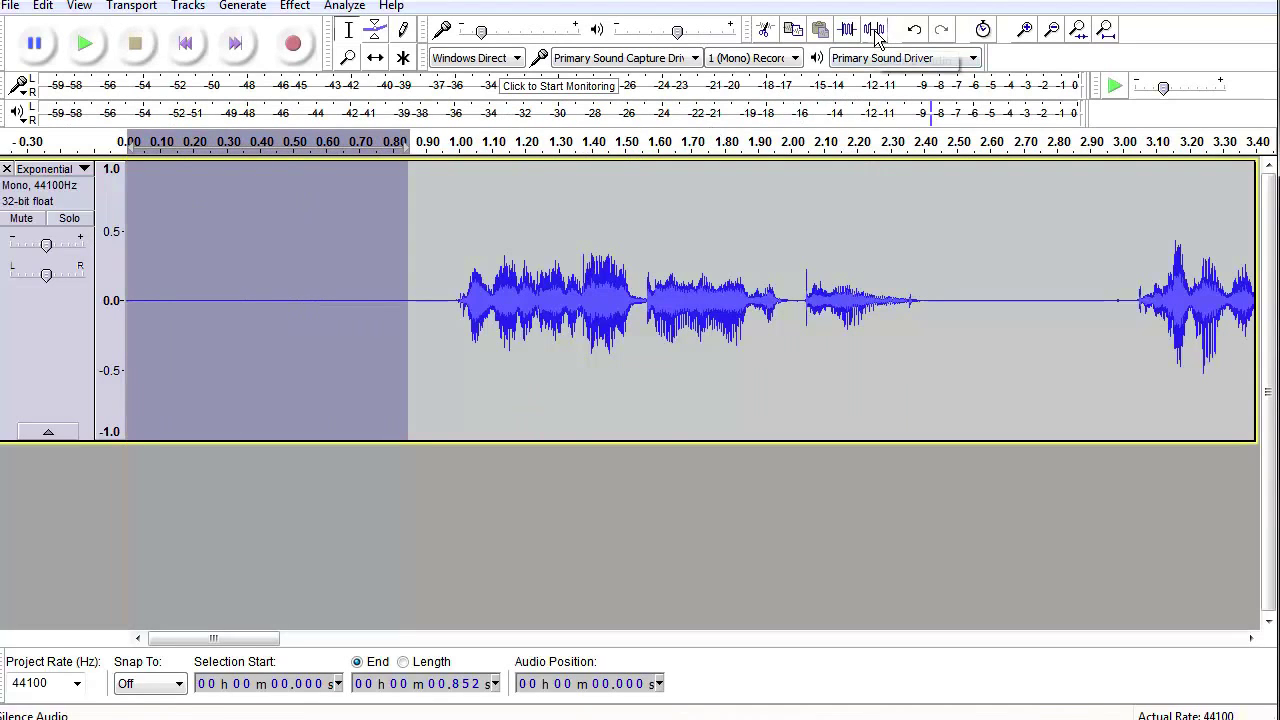
click(271, 256)
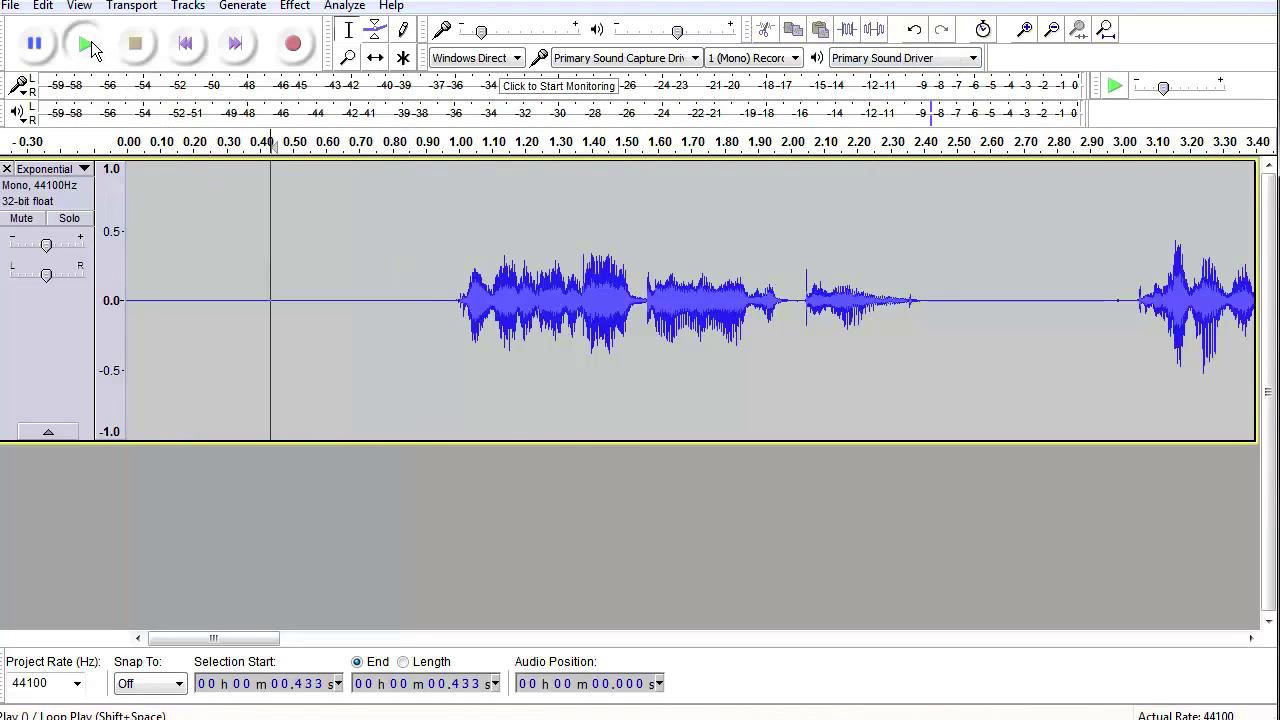
click(87, 43)
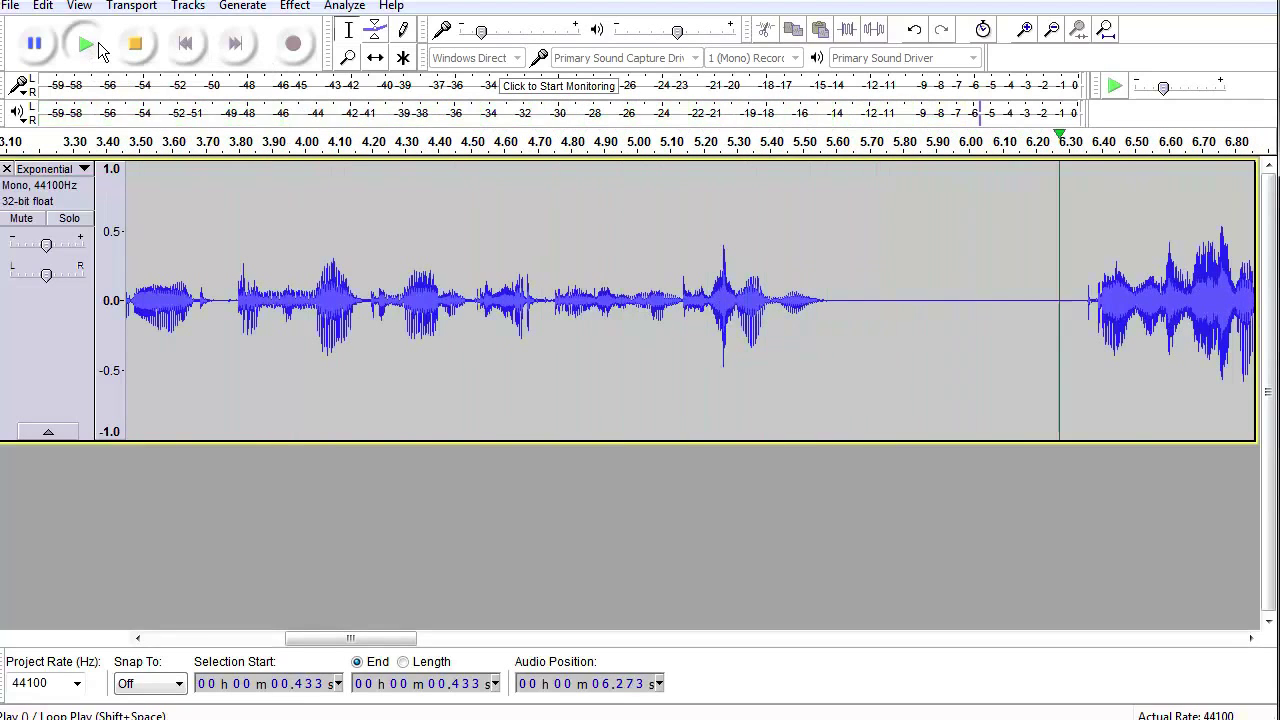
click(135, 43)
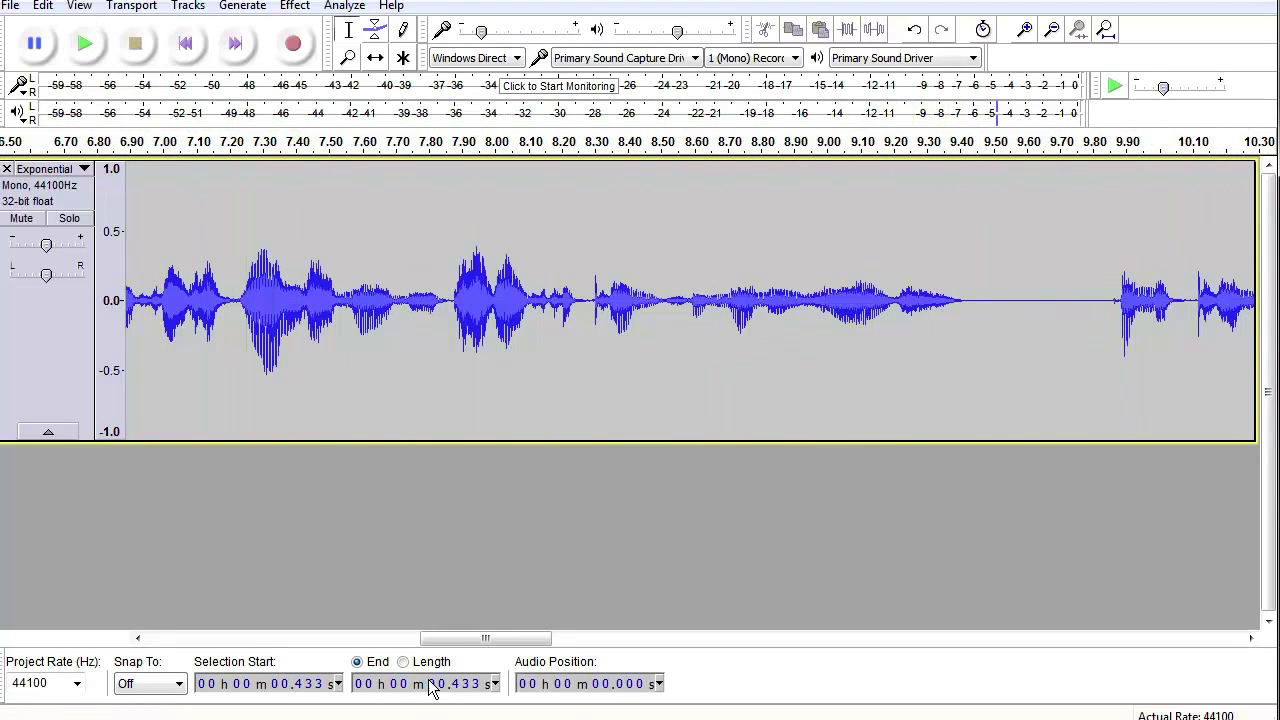
- Select the 5.624–6.310 s pause, set recording level near 0.5, and play from 5.254 s
drag(505, 643, 430, 648)
drag(294, 283, 527, 314)
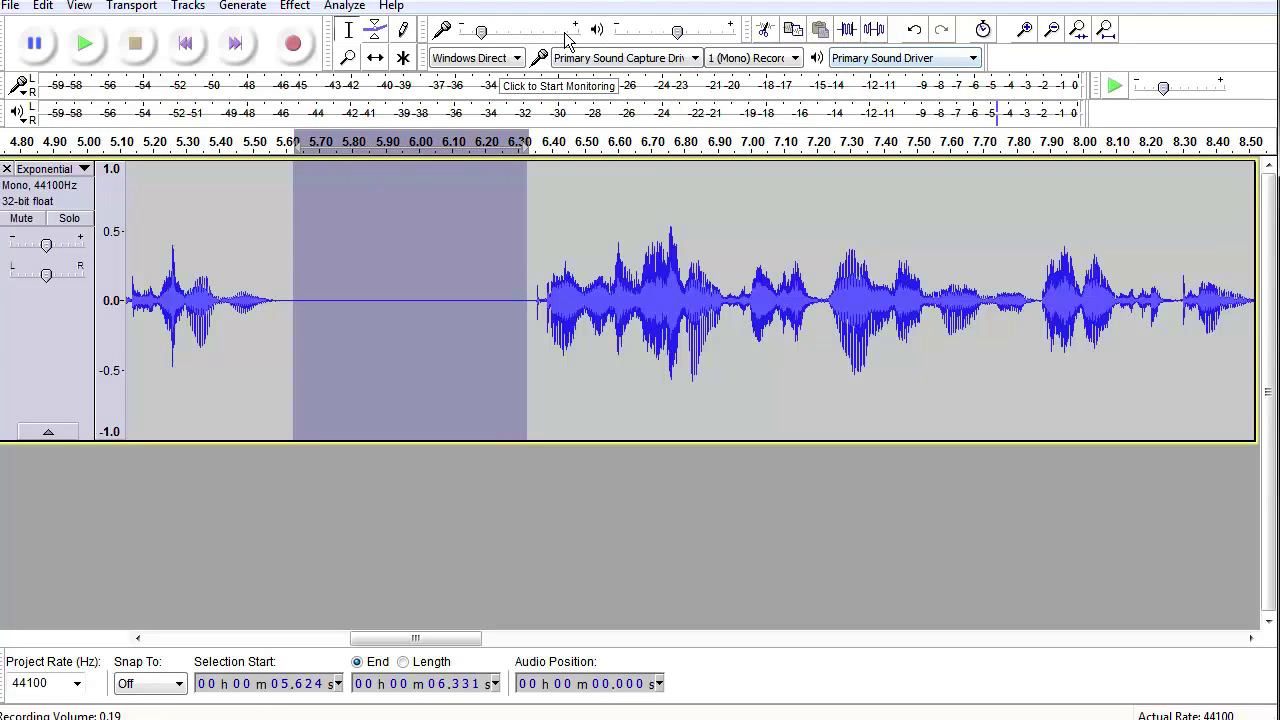
drag(480, 38, 519, 38)
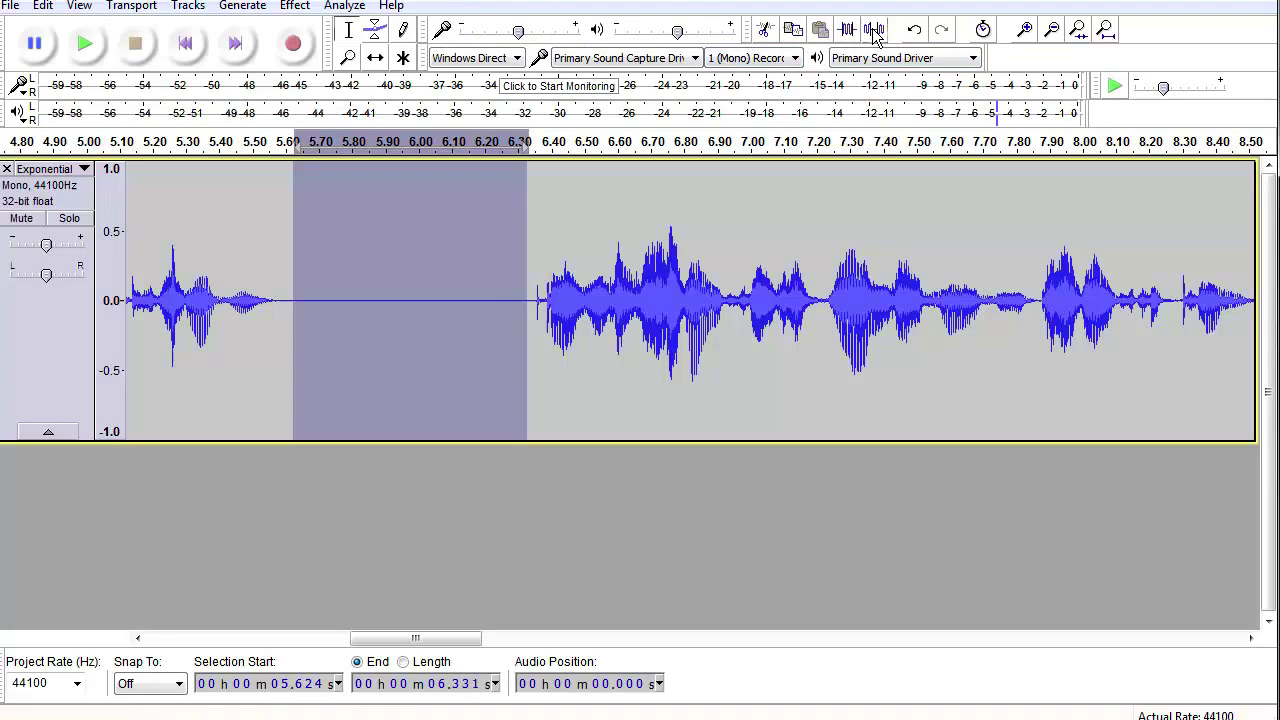
click(170, 217)
click(86, 45)
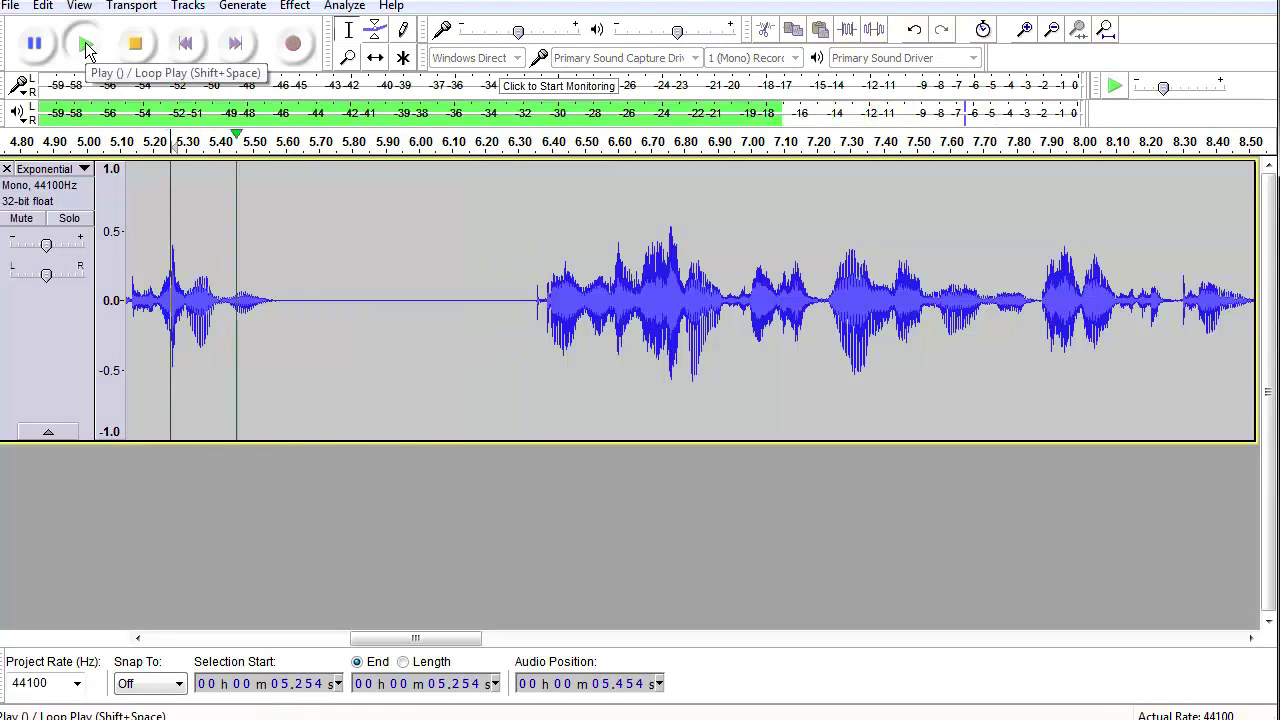
click(137, 50)
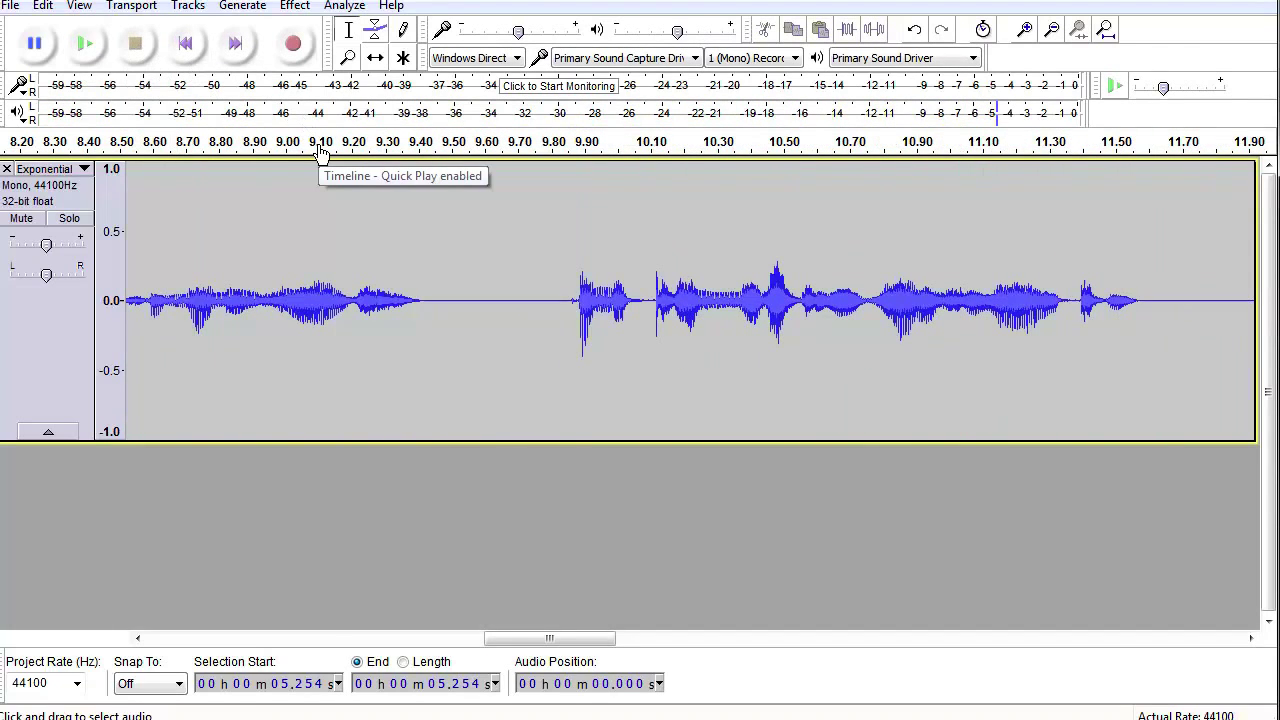
- Zoom out to the whole track and play from 11.795 s to hear the pause
key(ctrl+2)
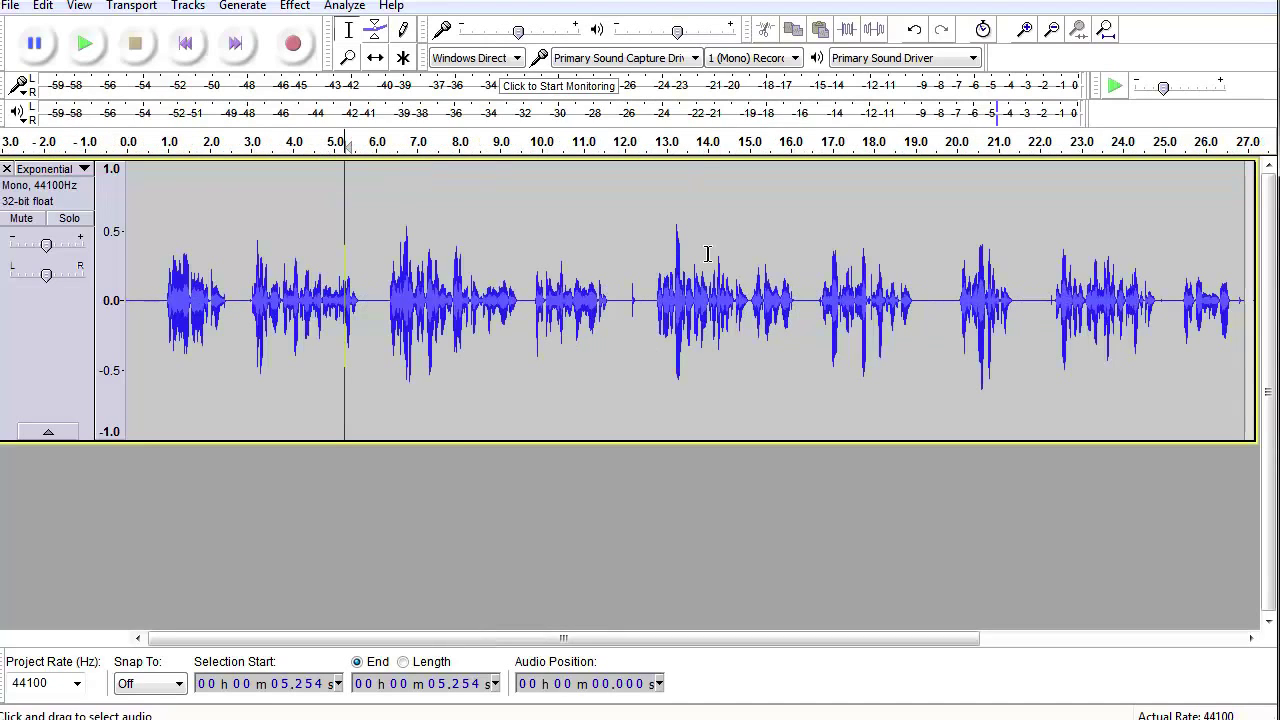
click(616, 302)
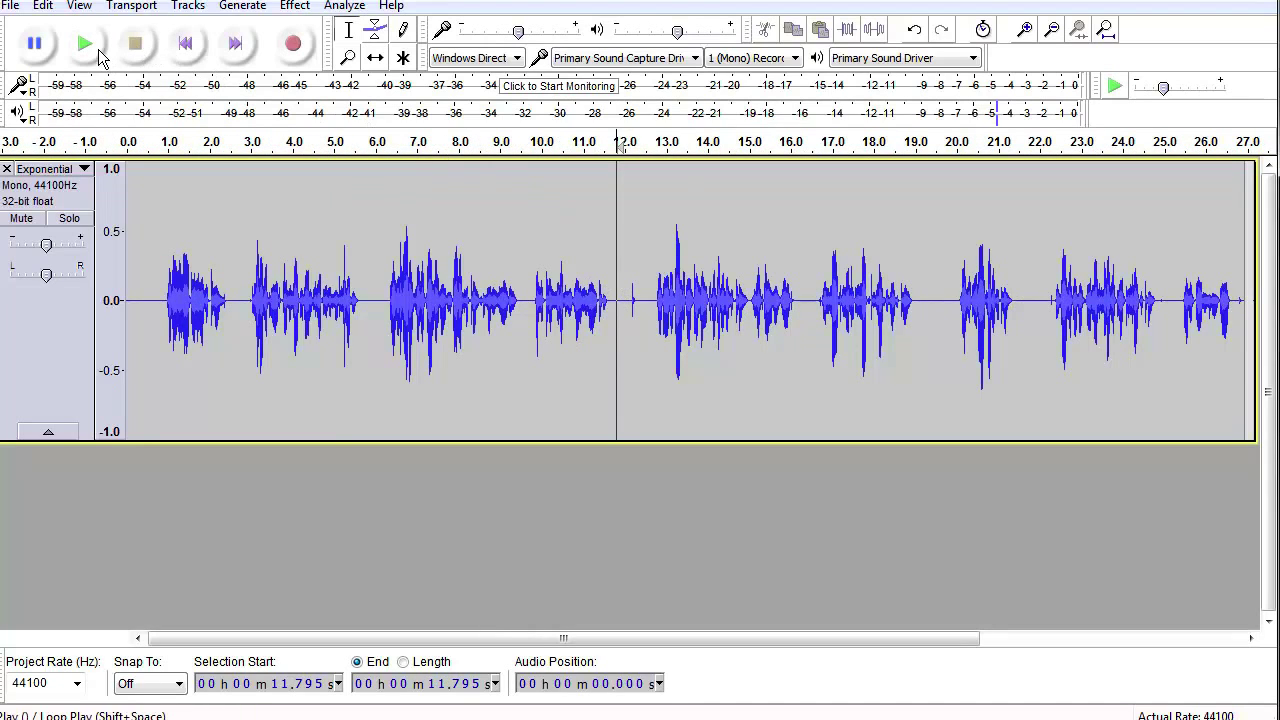
click(97, 48)
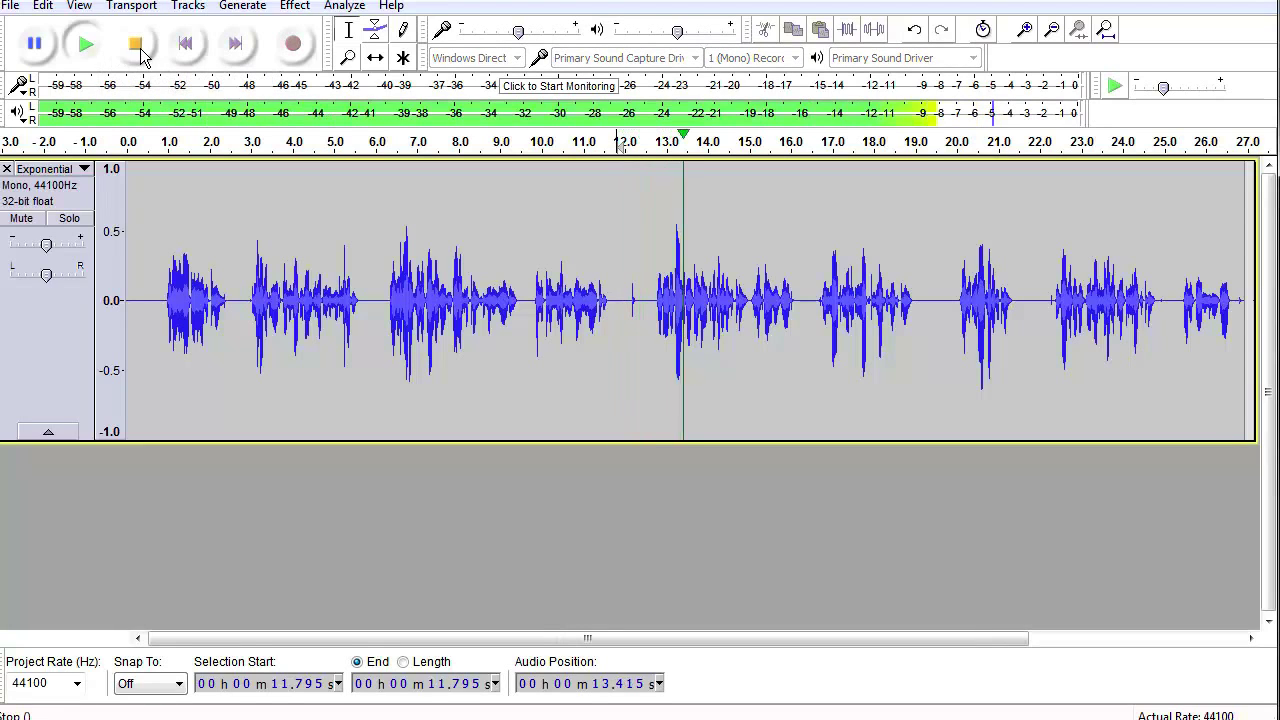
click(135, 45)
- Select the 11.939–12.517 s blip, zoom in, listen, and silence it
drag(622, 271, 646, 275)
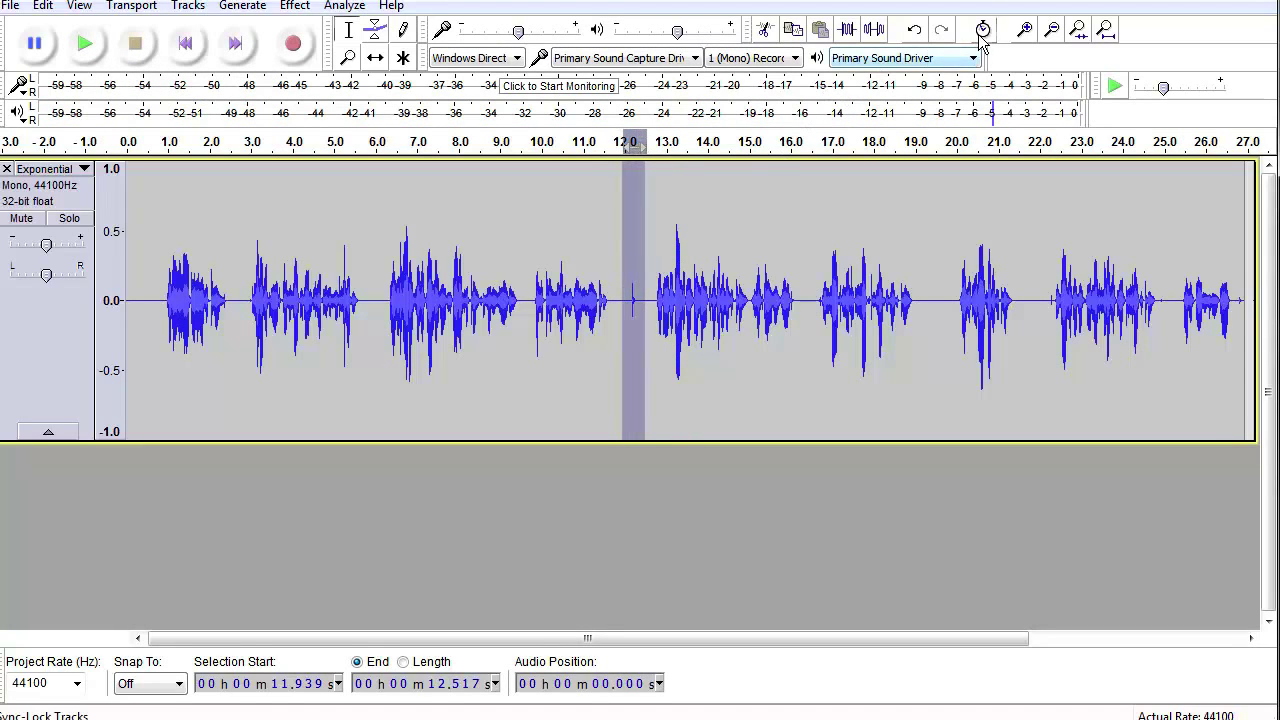
click(1025, 30)
click(1025, 30)
click(1027, 32)
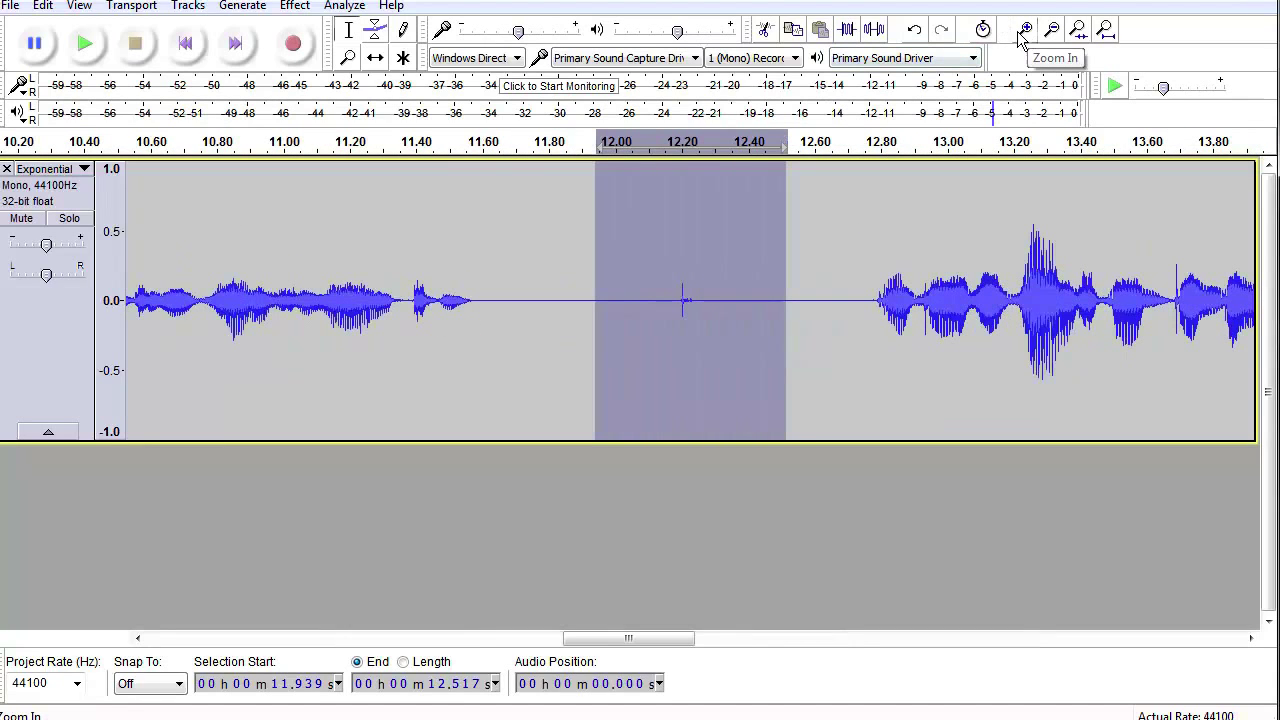
click(86, 45)
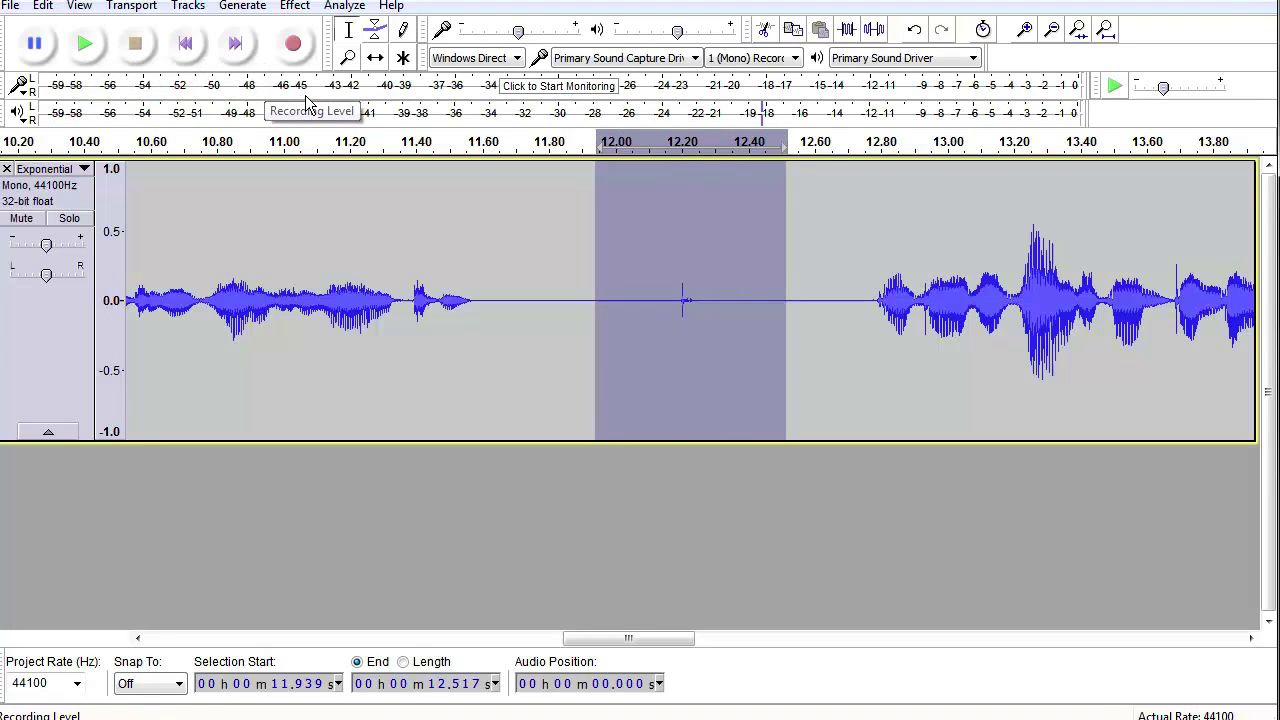
click(876, 35)
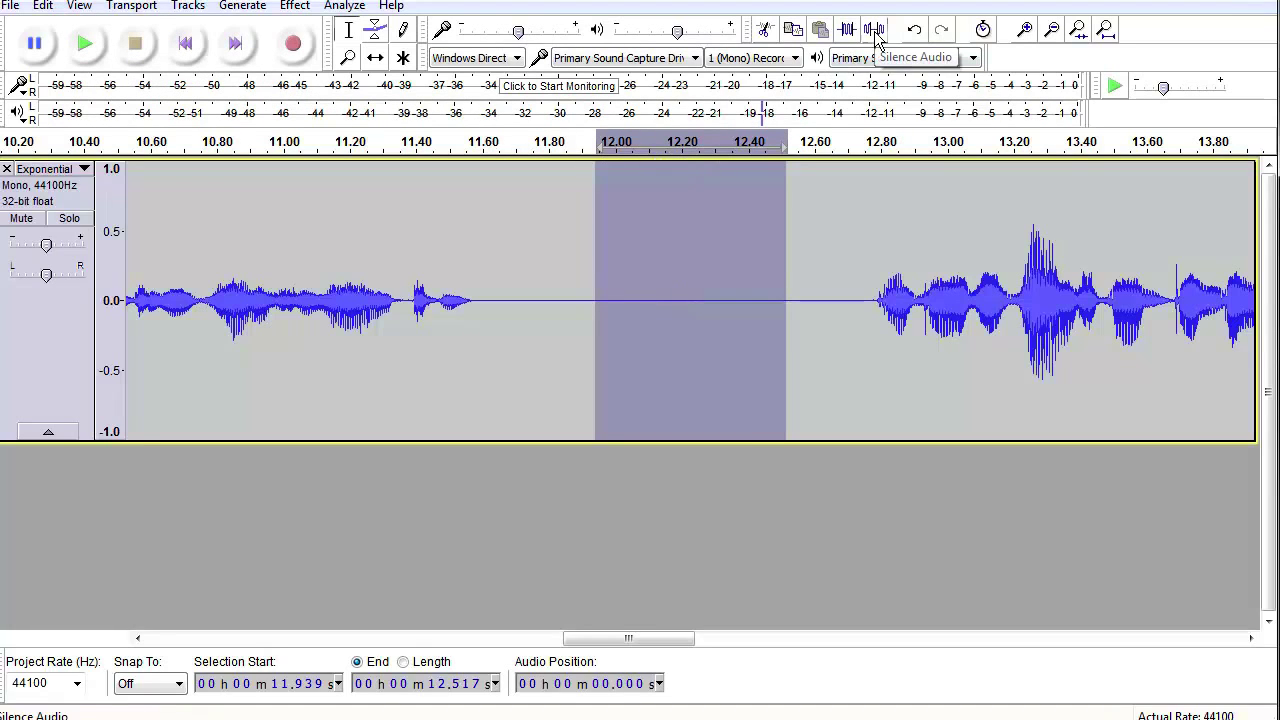
- Replay from 11.163 s to check the silenced pause while zooming back out
click(335, 257)
click(87, 43)
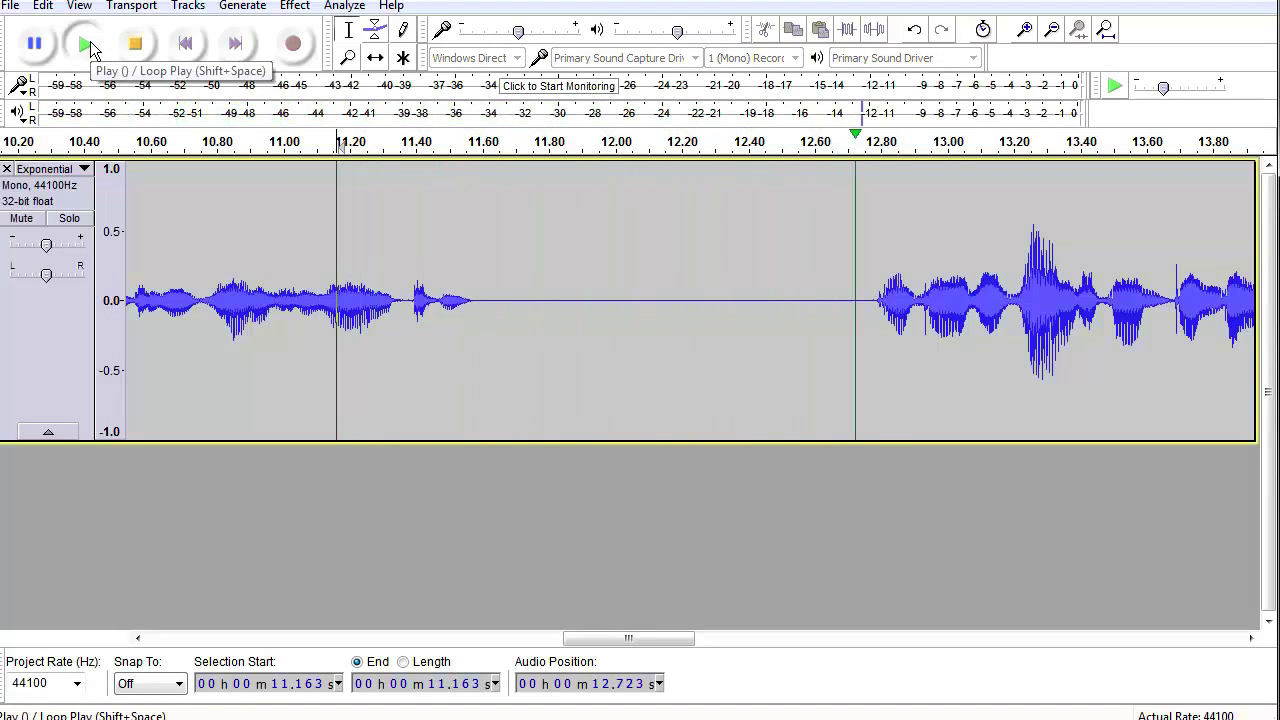
click(1053, 30)
click(1053, 30)
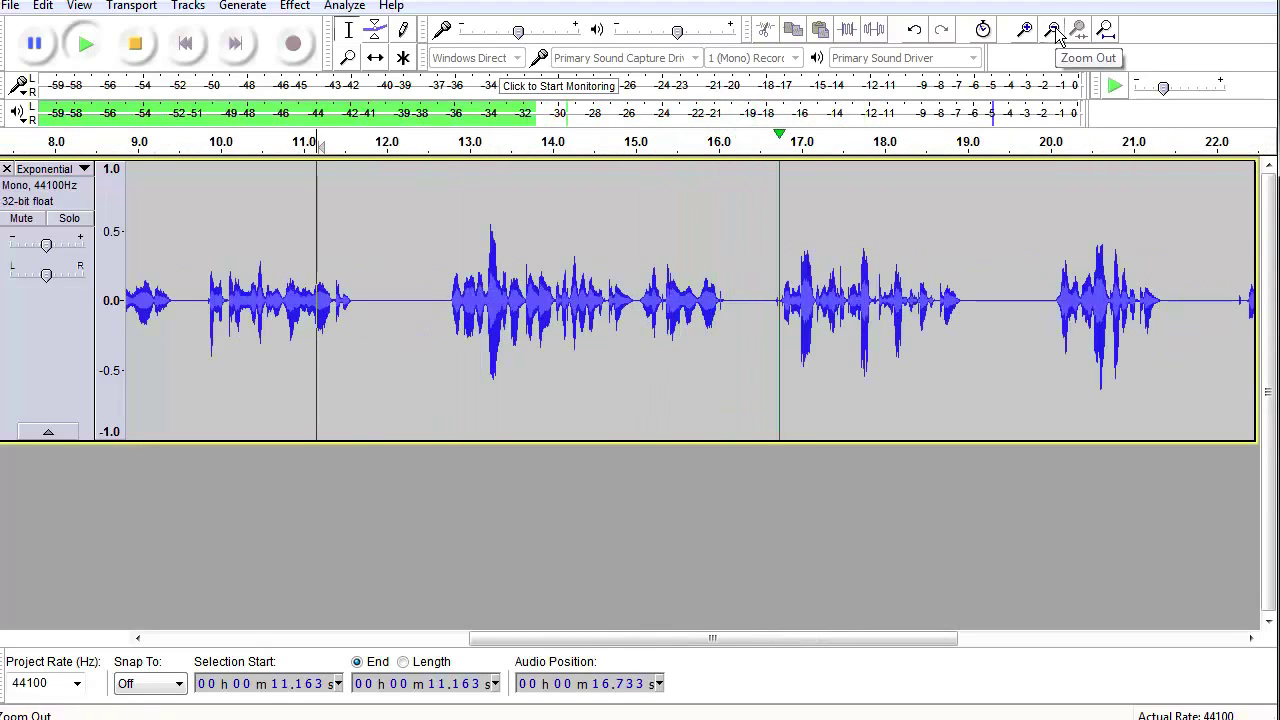
click(1053, 30)
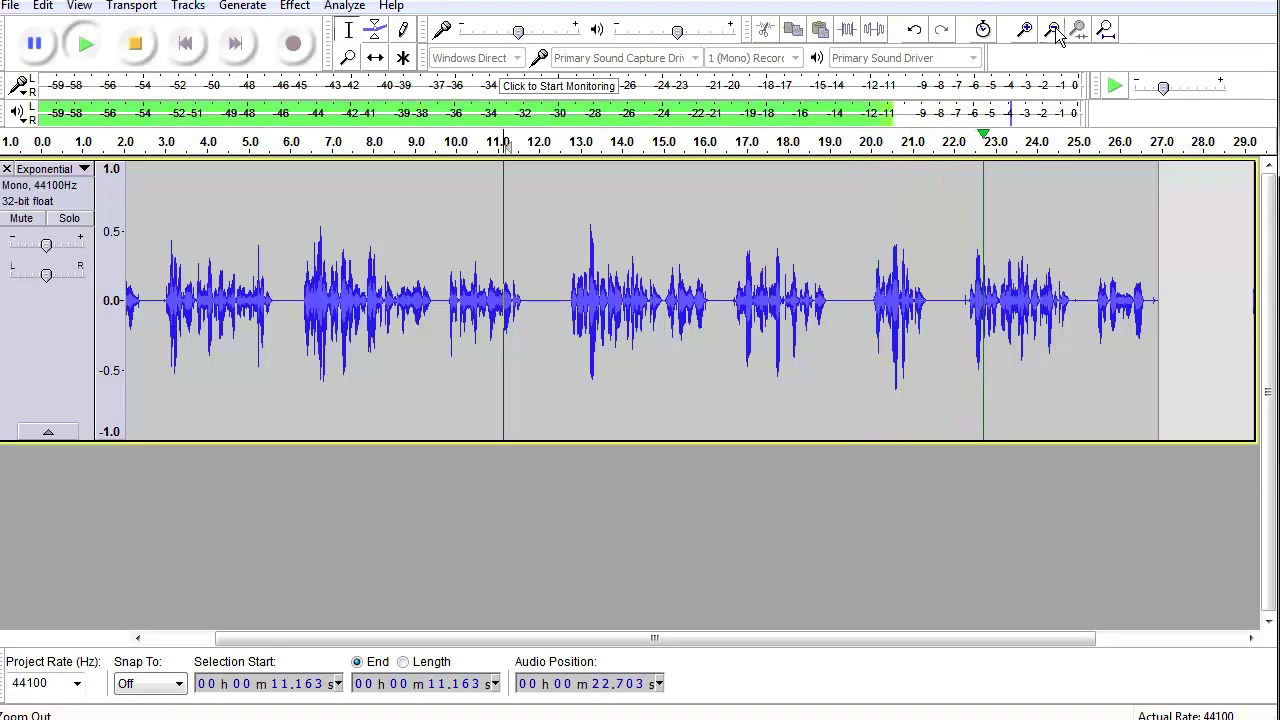
click(142, 48)
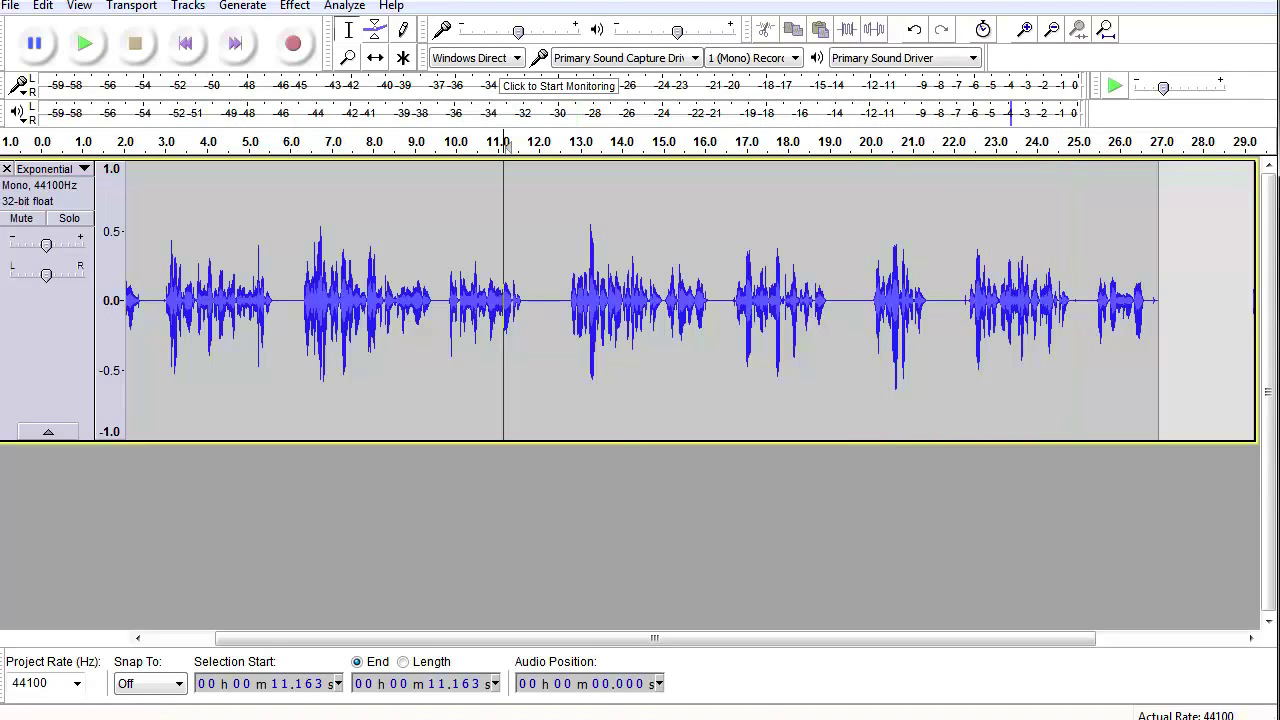
scroll(690, 300, left, 3)
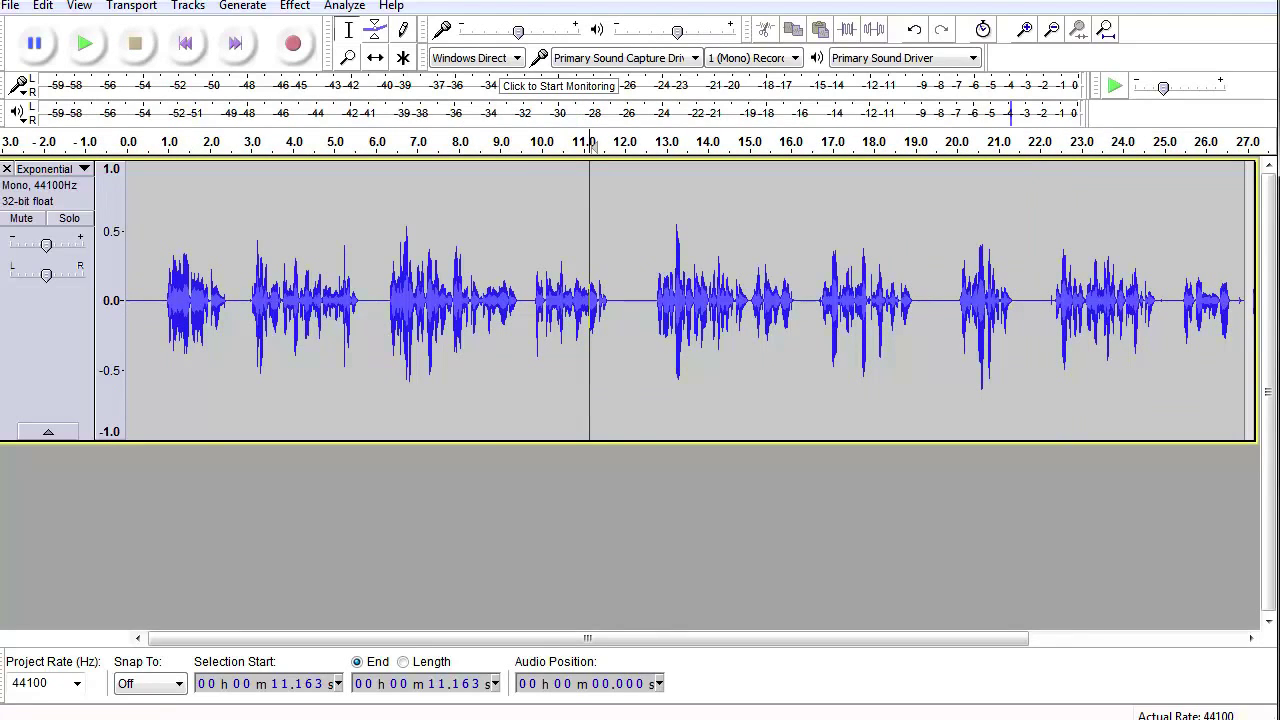
- Load the AM Radio preset curve in Equalization and preview it
click(294, 6)
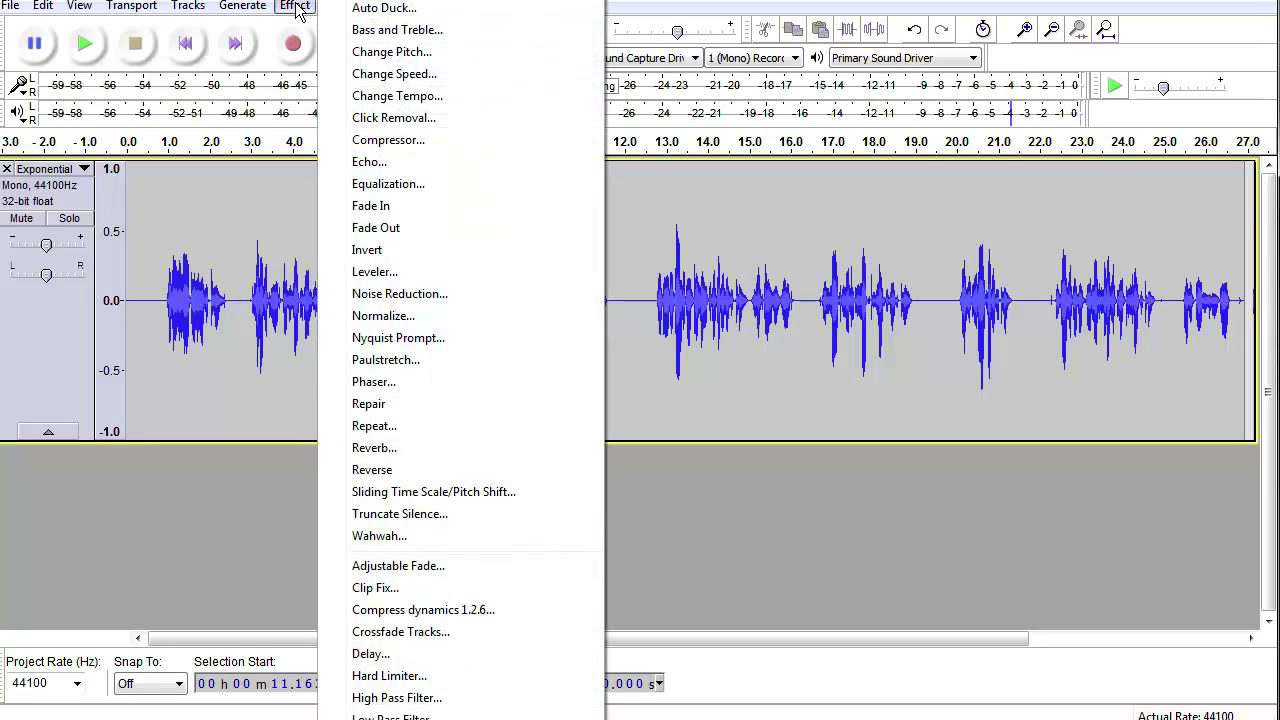
click(394, 185)
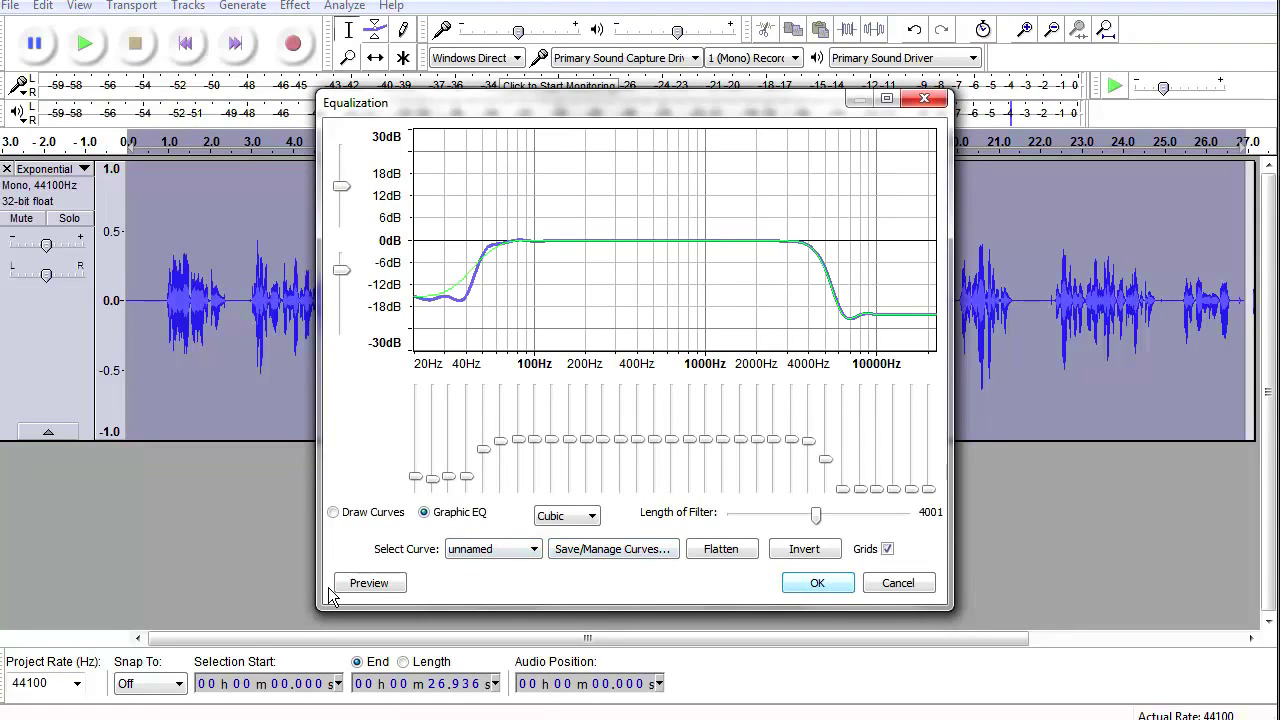
click(535, 550)
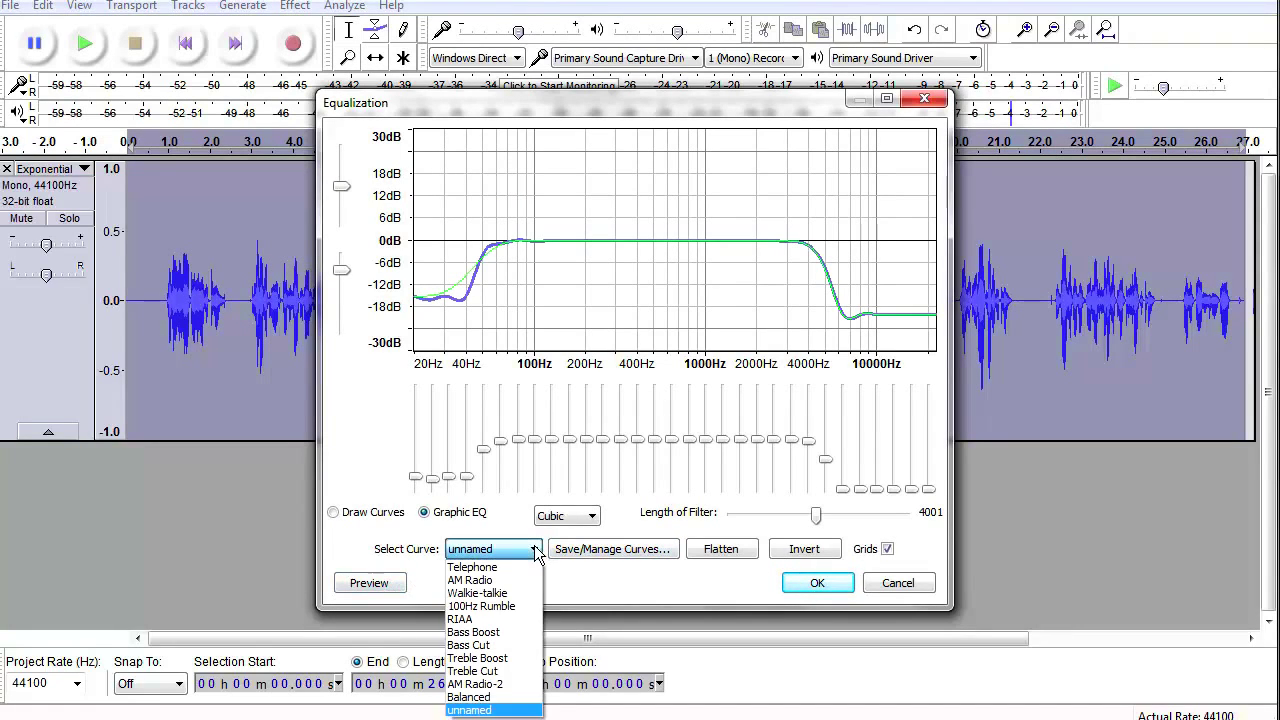
click(498, 580)
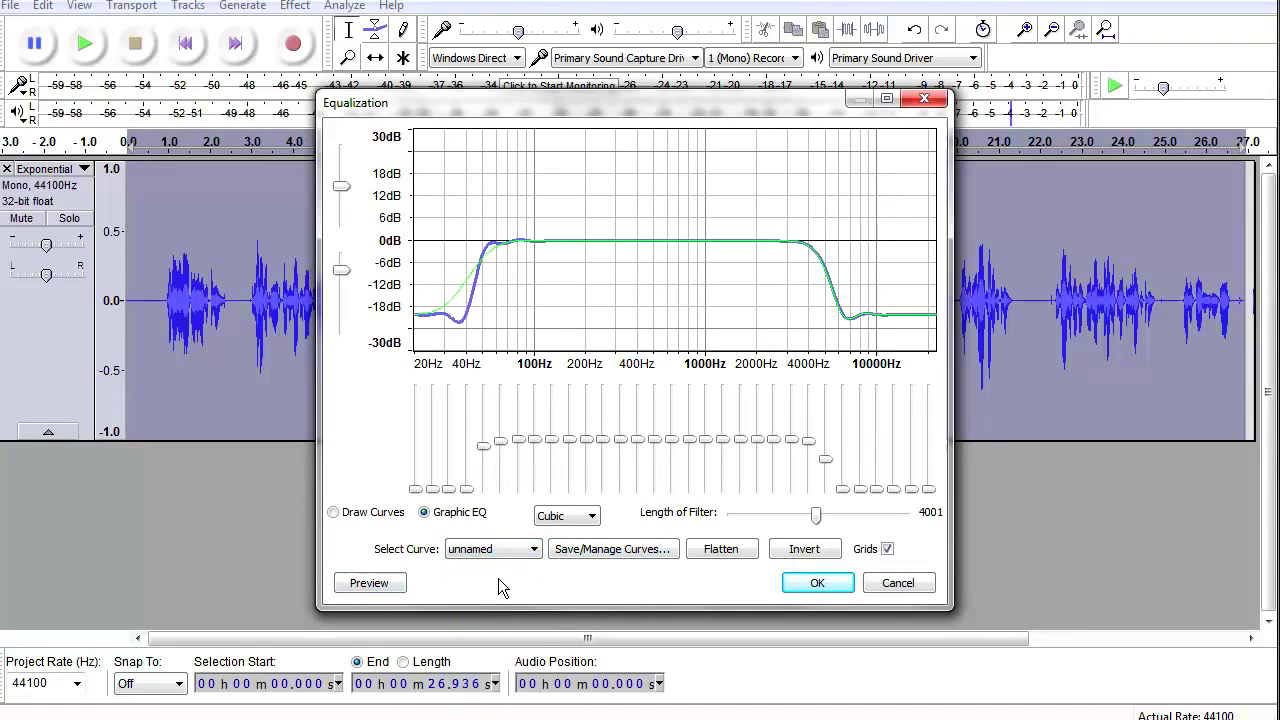
click(370, 583)
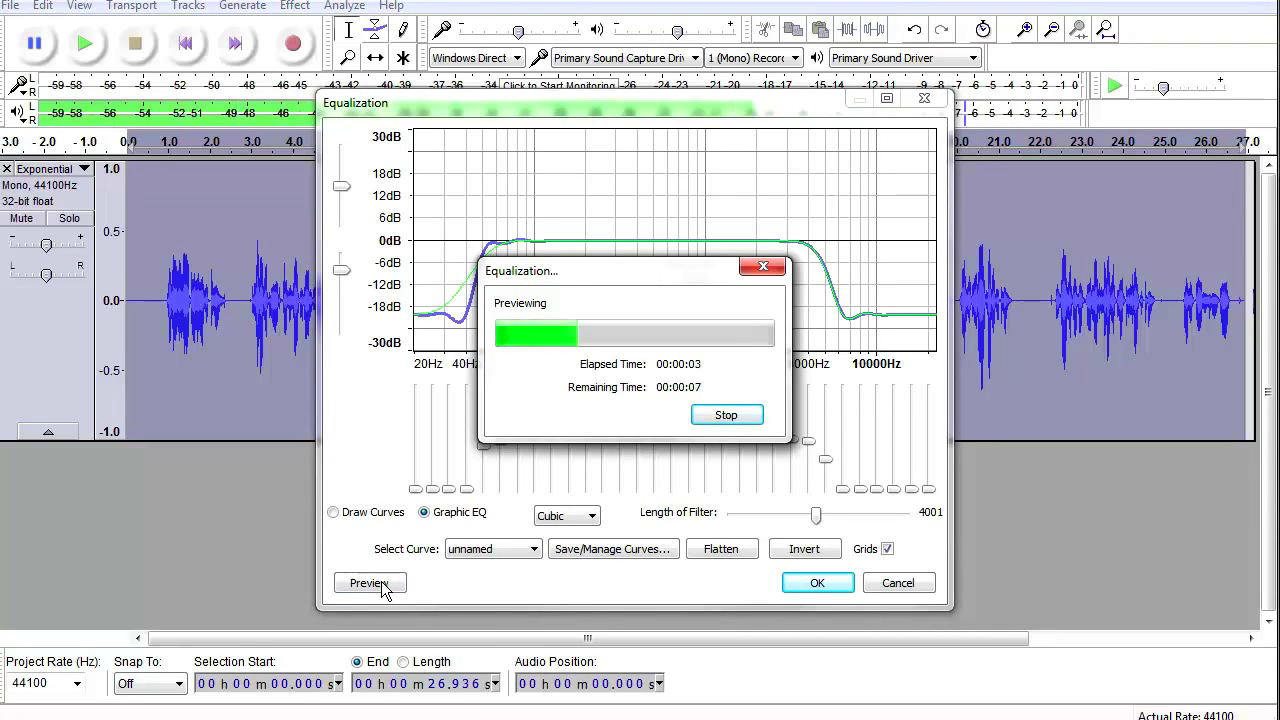
click(747, 417)
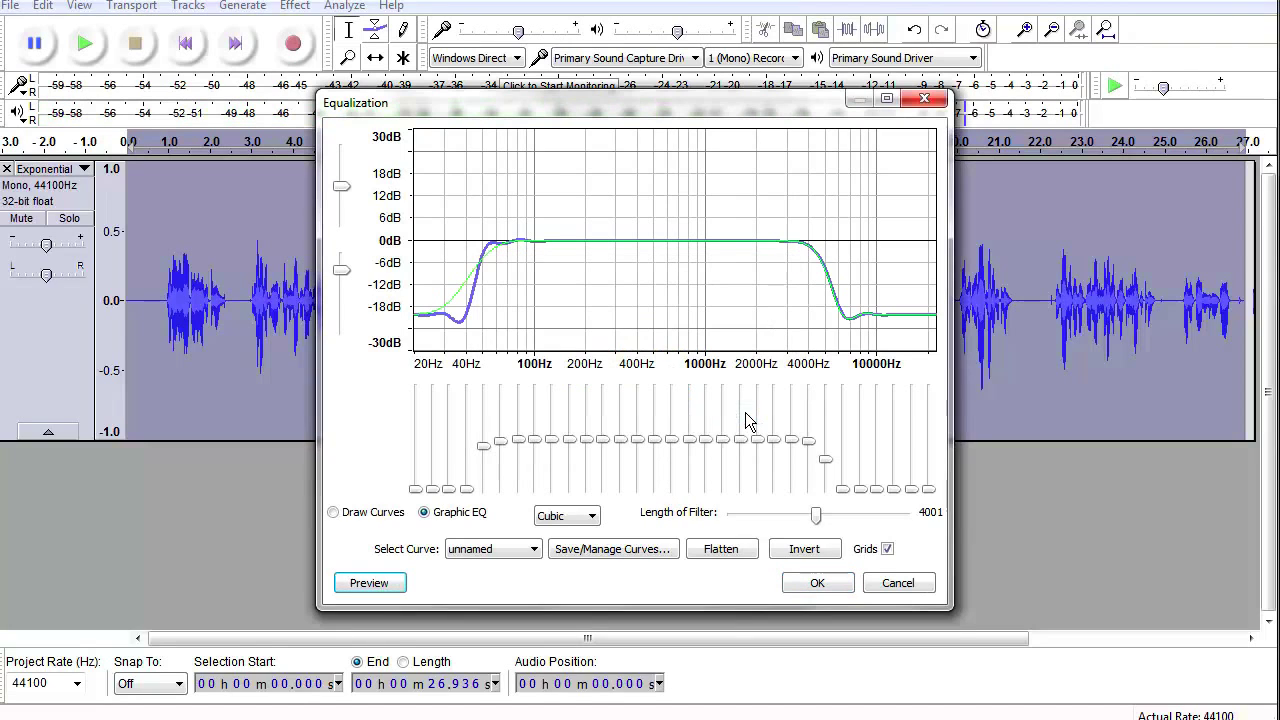
- Raise the 40Hz slider to about -13 dB, preview, and apply the equalization
click(536, 549)
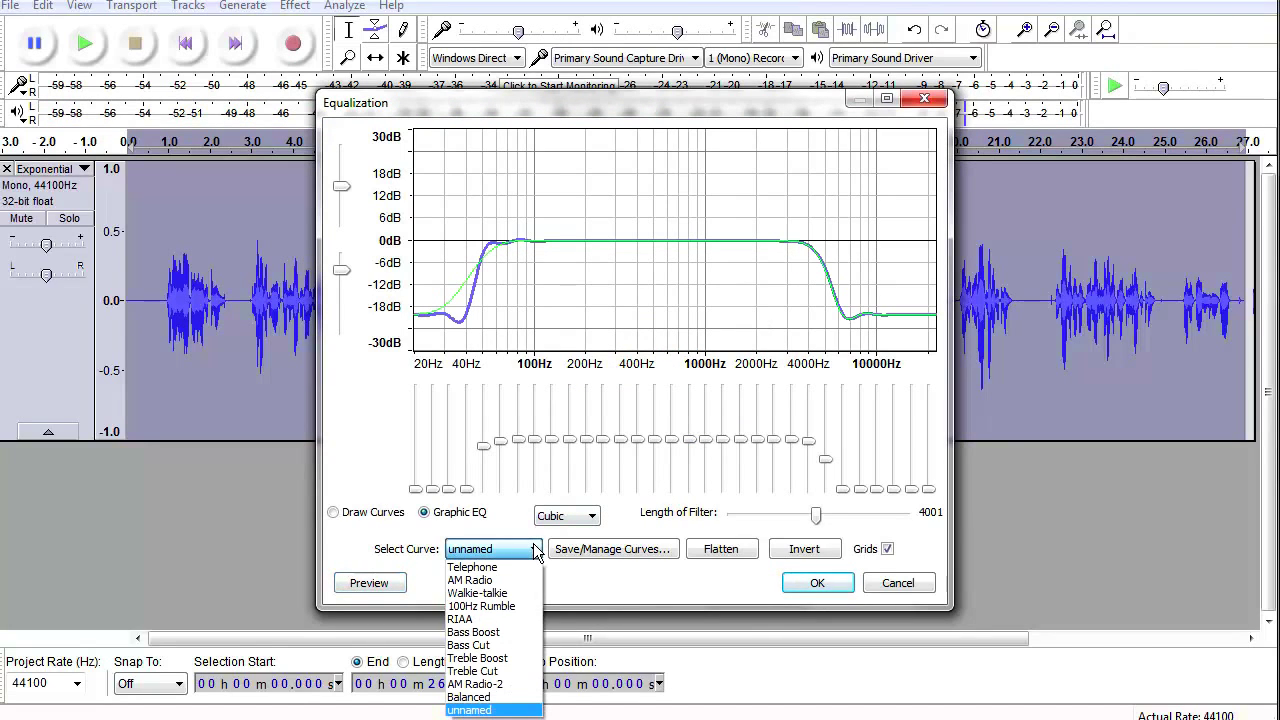
click(465, 493)
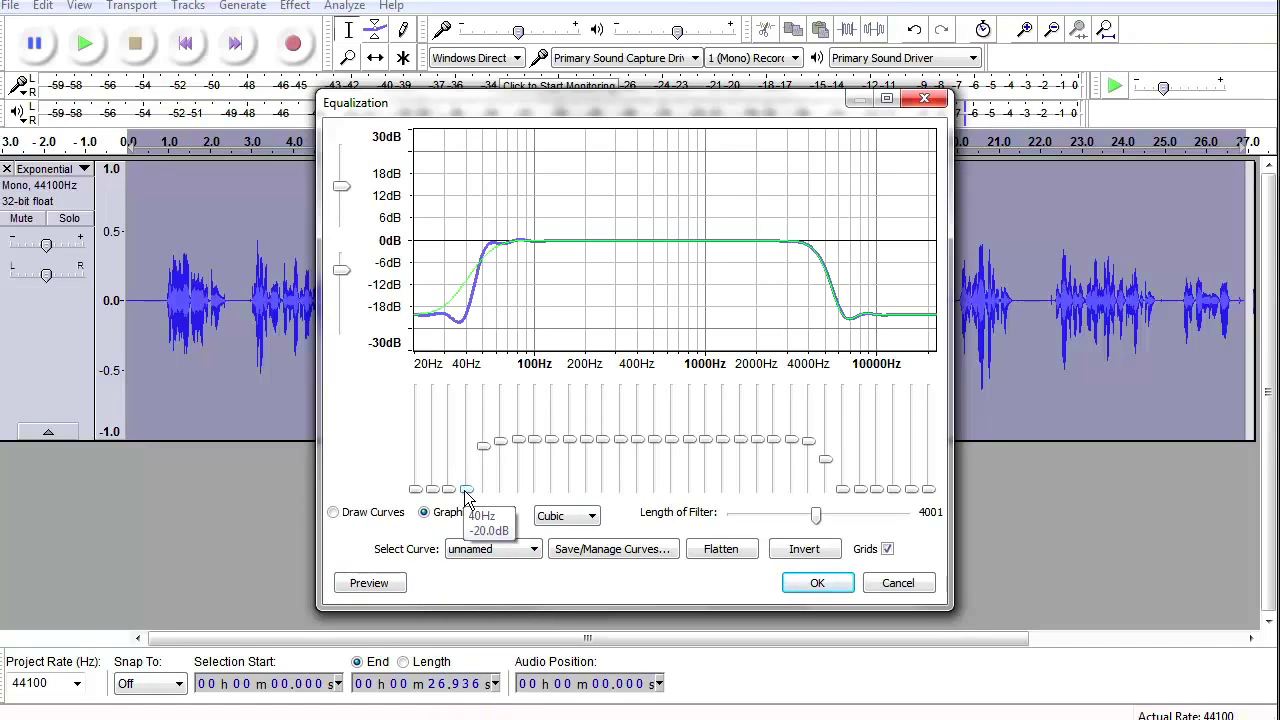
drag(465, 492, 420, 479)
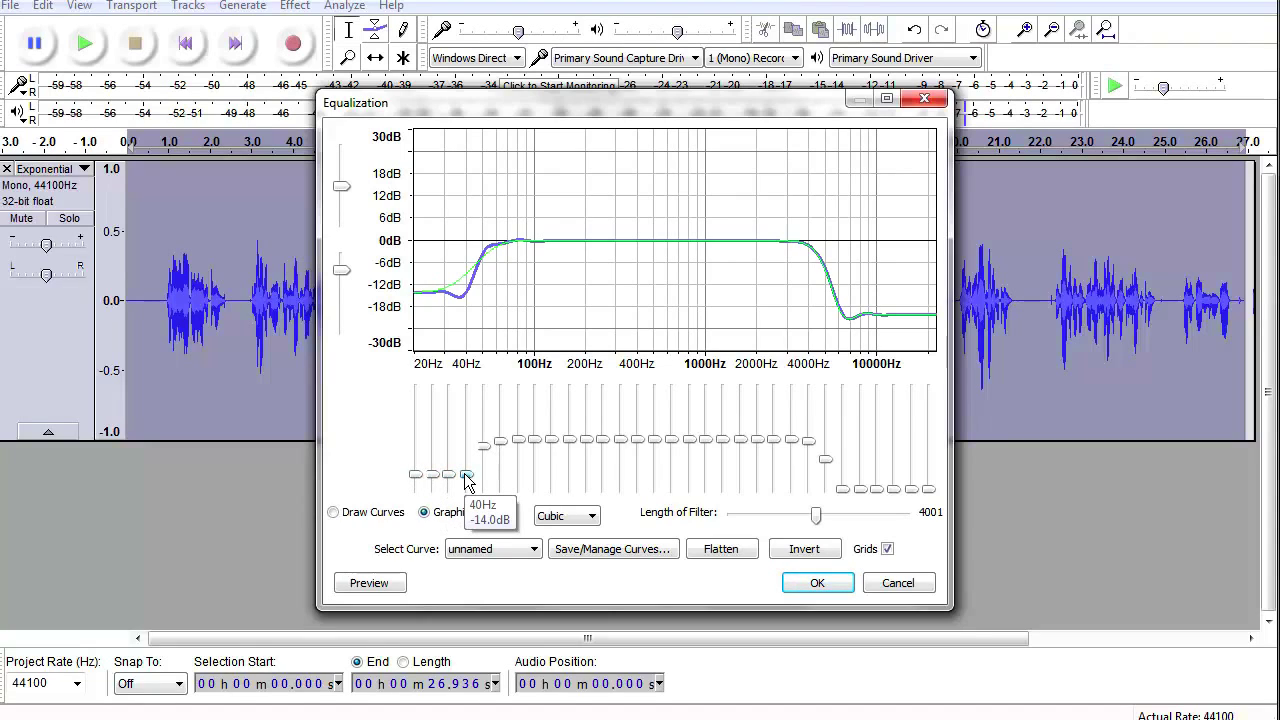
drag(466, 480, 466, 477)
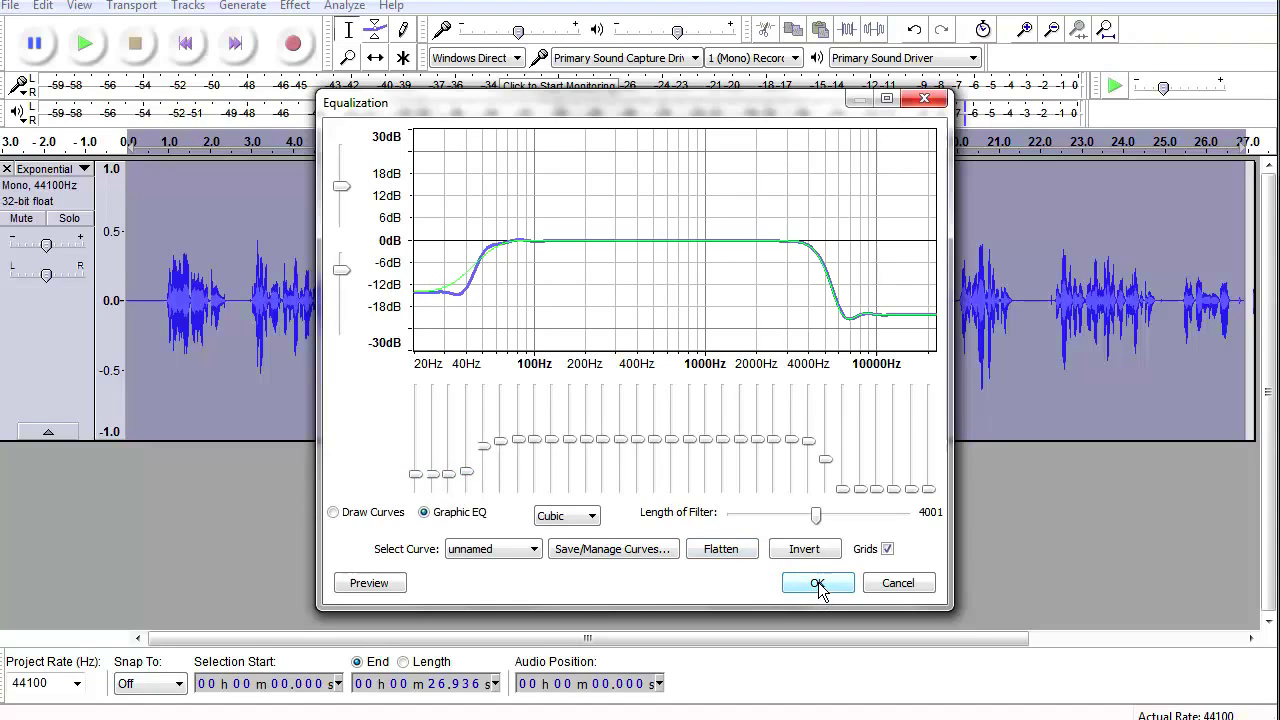
click(368, 580)
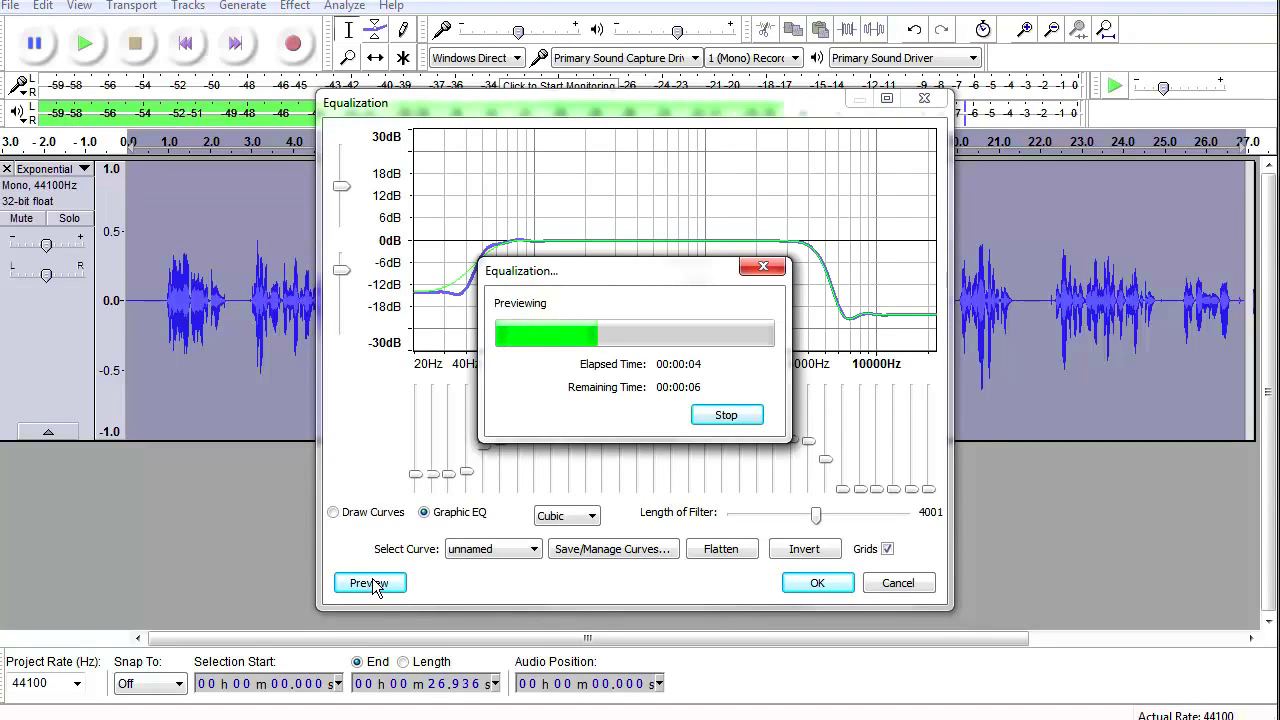
click(729, 416)
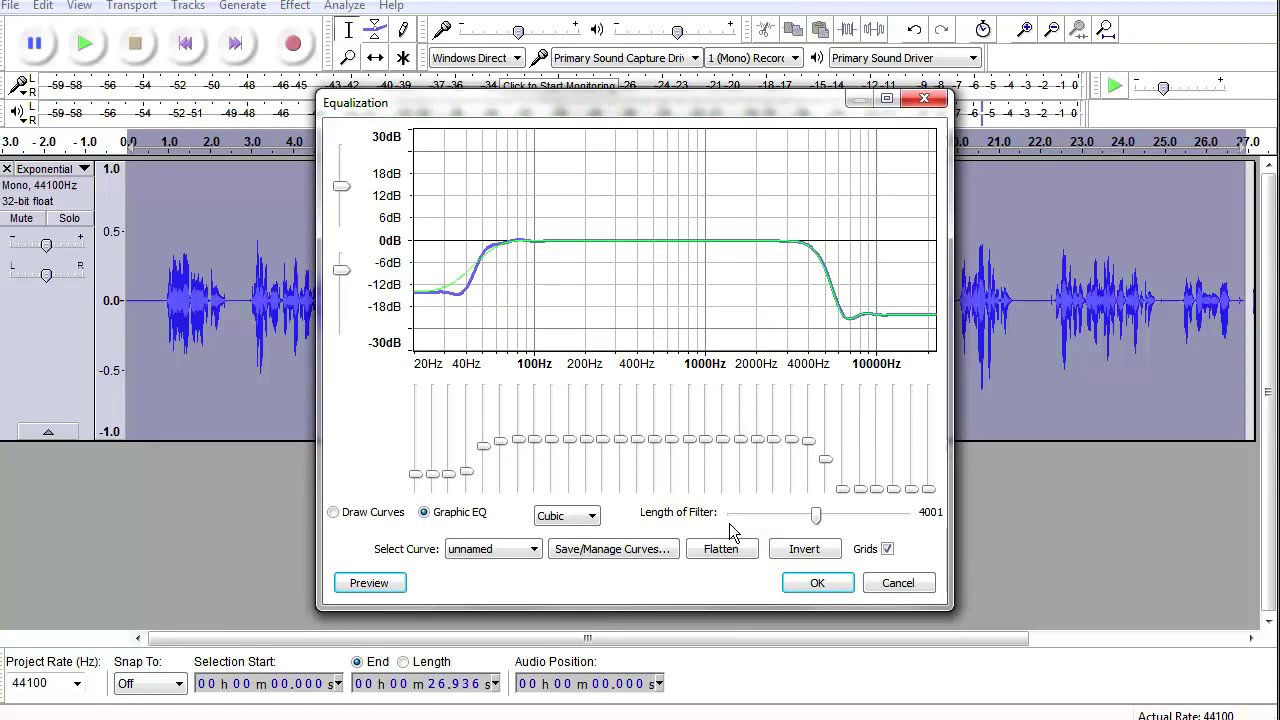
click(829, 581)
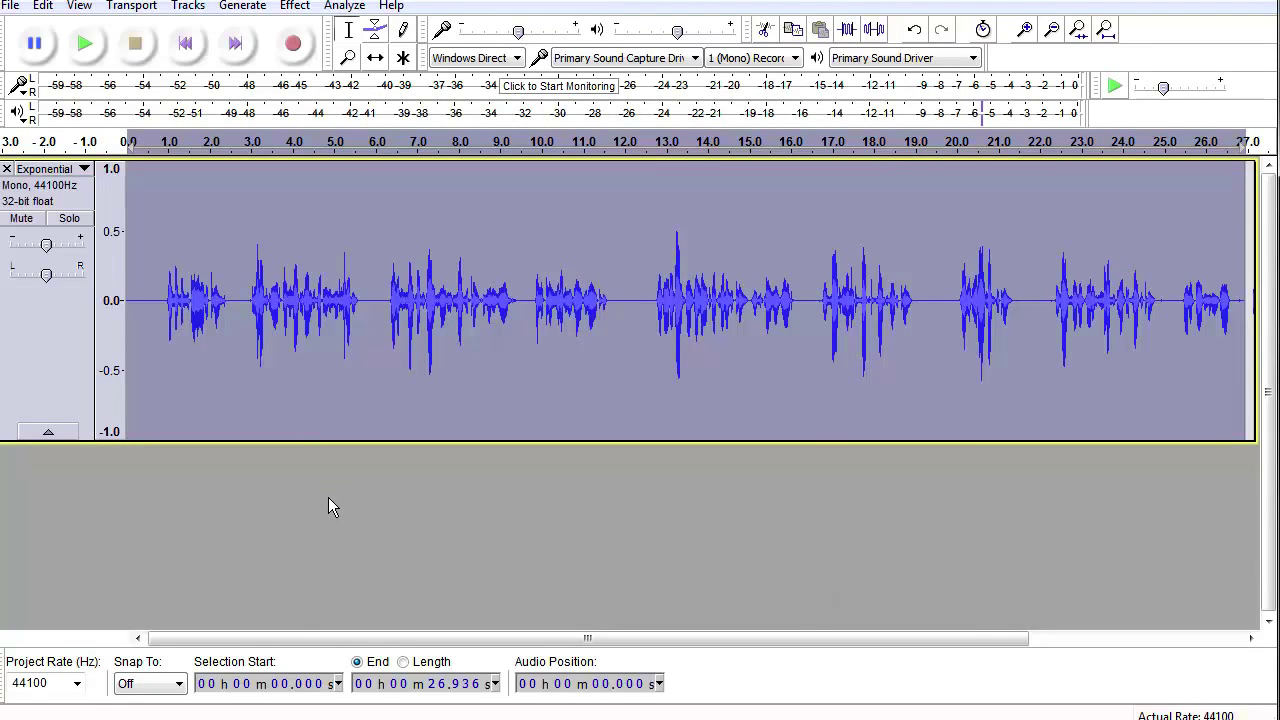
- Open the Compressor at -10 dB threshold and 2:1 ratio, with make-up gain turned off
click(294, 6)
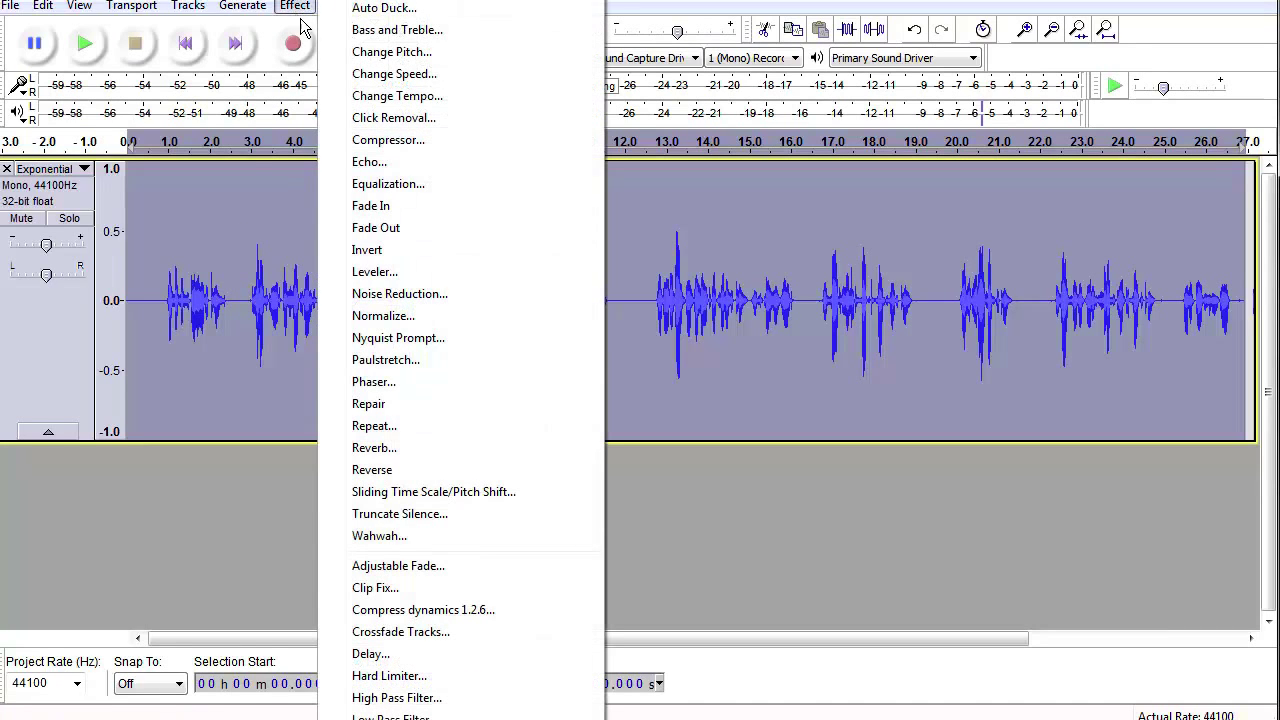
click(383, 139)
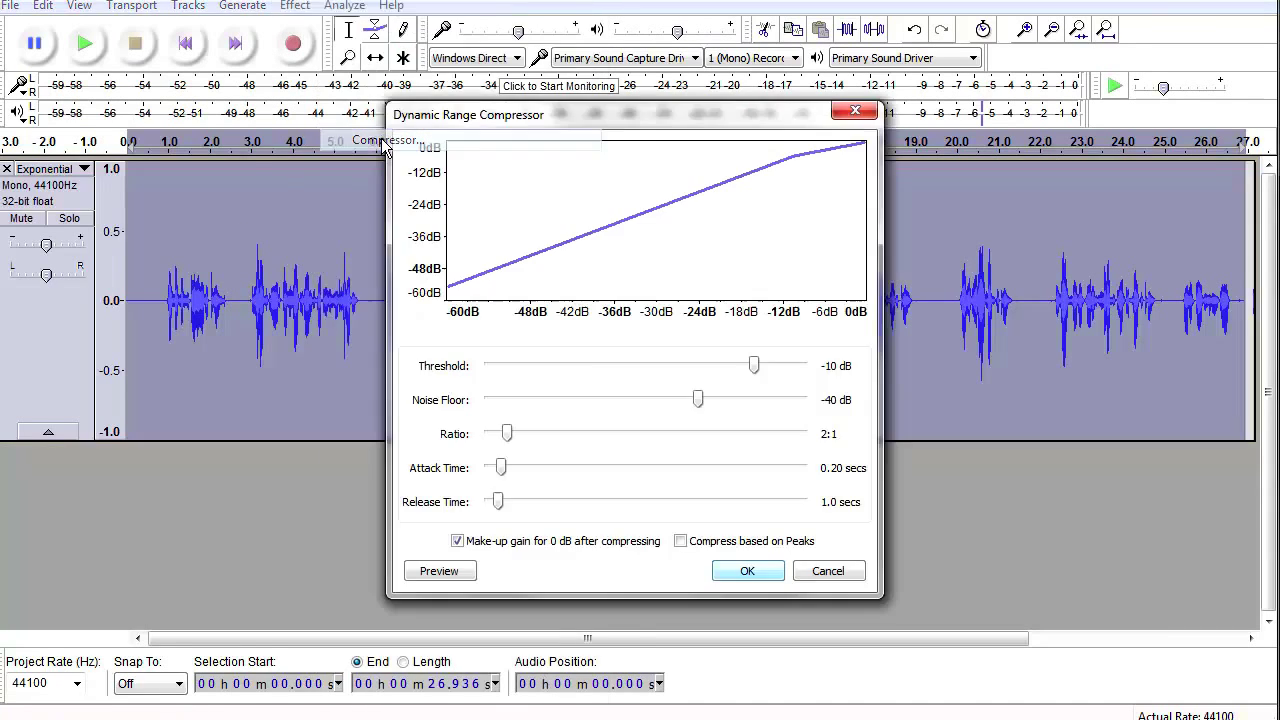
drag(626, 118, 618, 58)
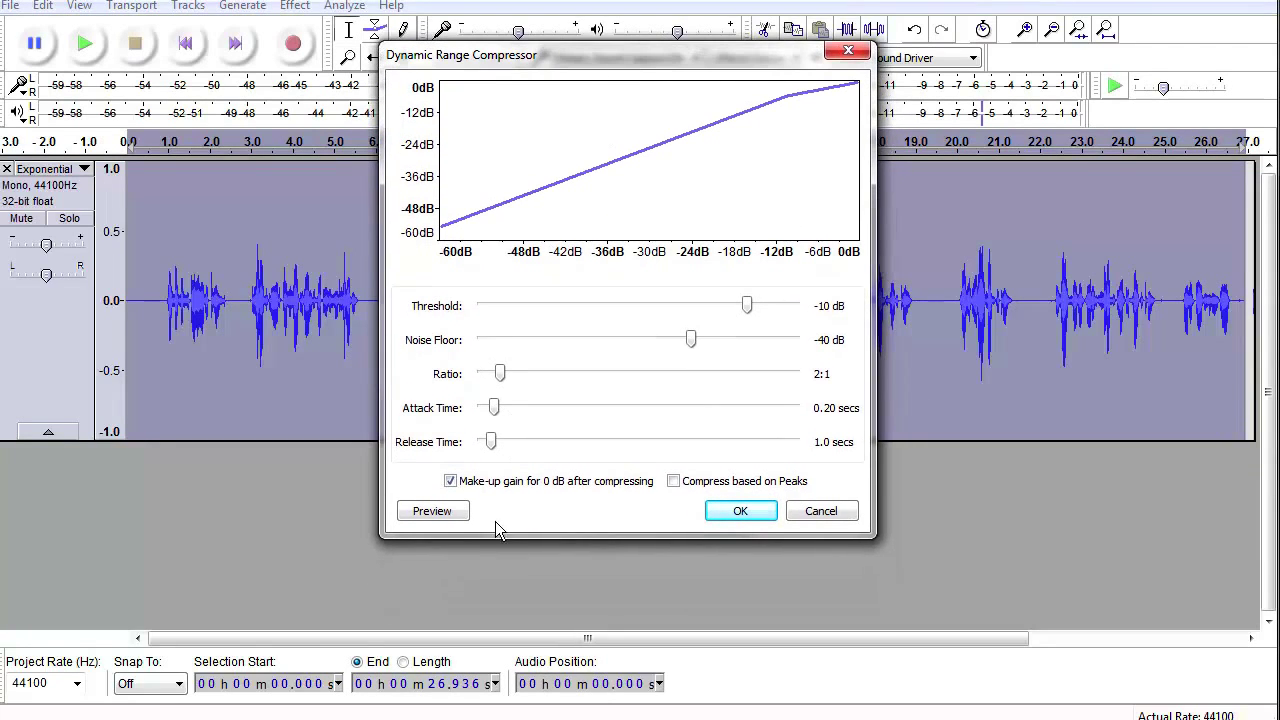
click(451, 483)
- Preview the compression briefly, then apply it to the Exponential track
click(743, 514)
click(447, 519)
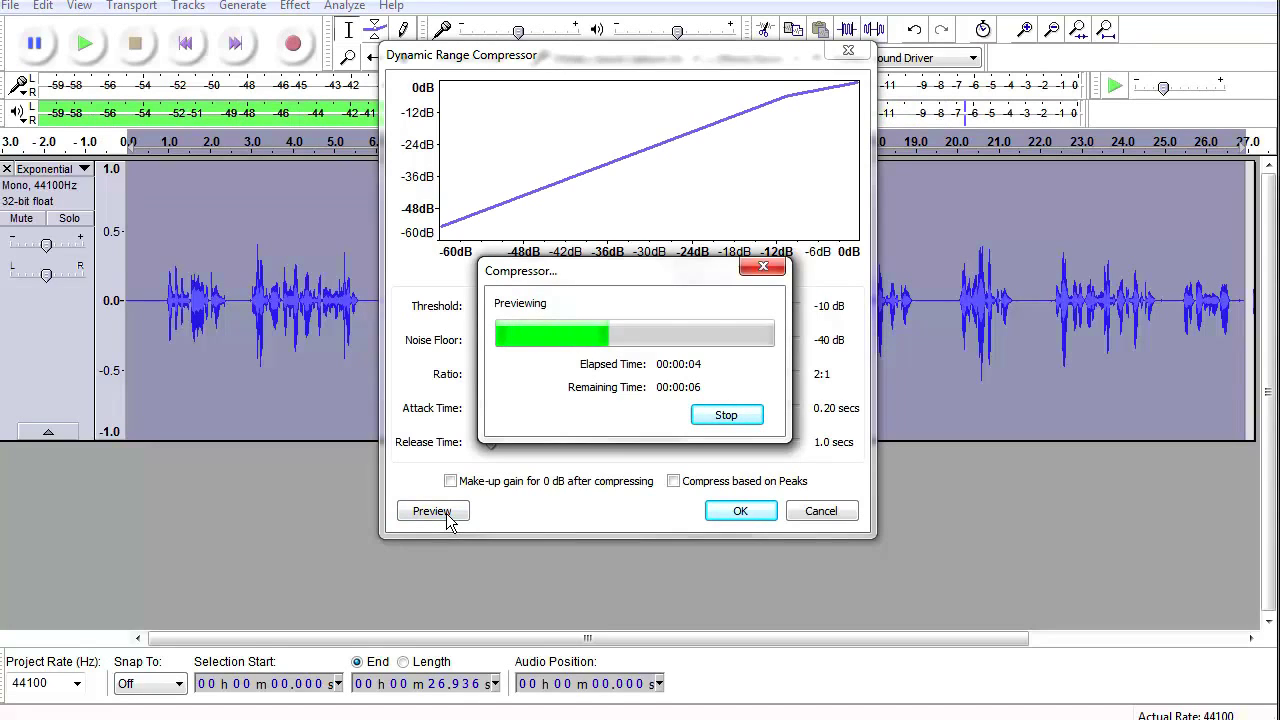
click(726, 416)
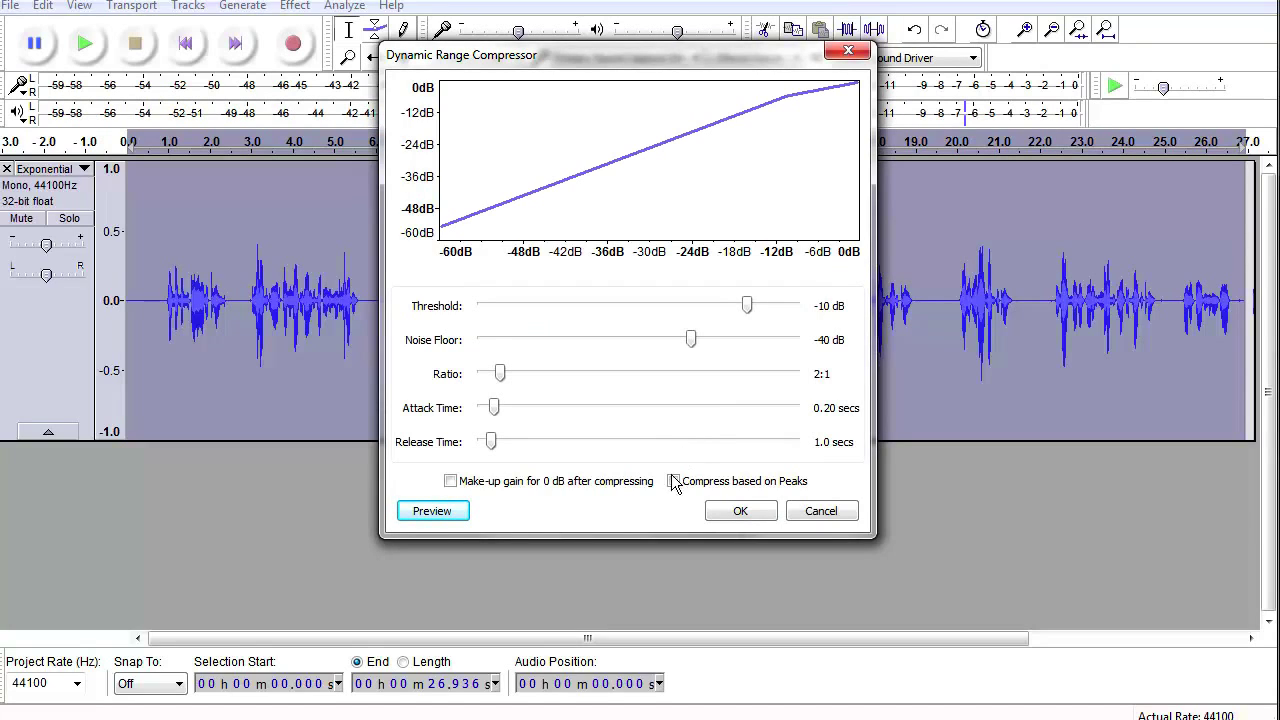
click(741, 511)
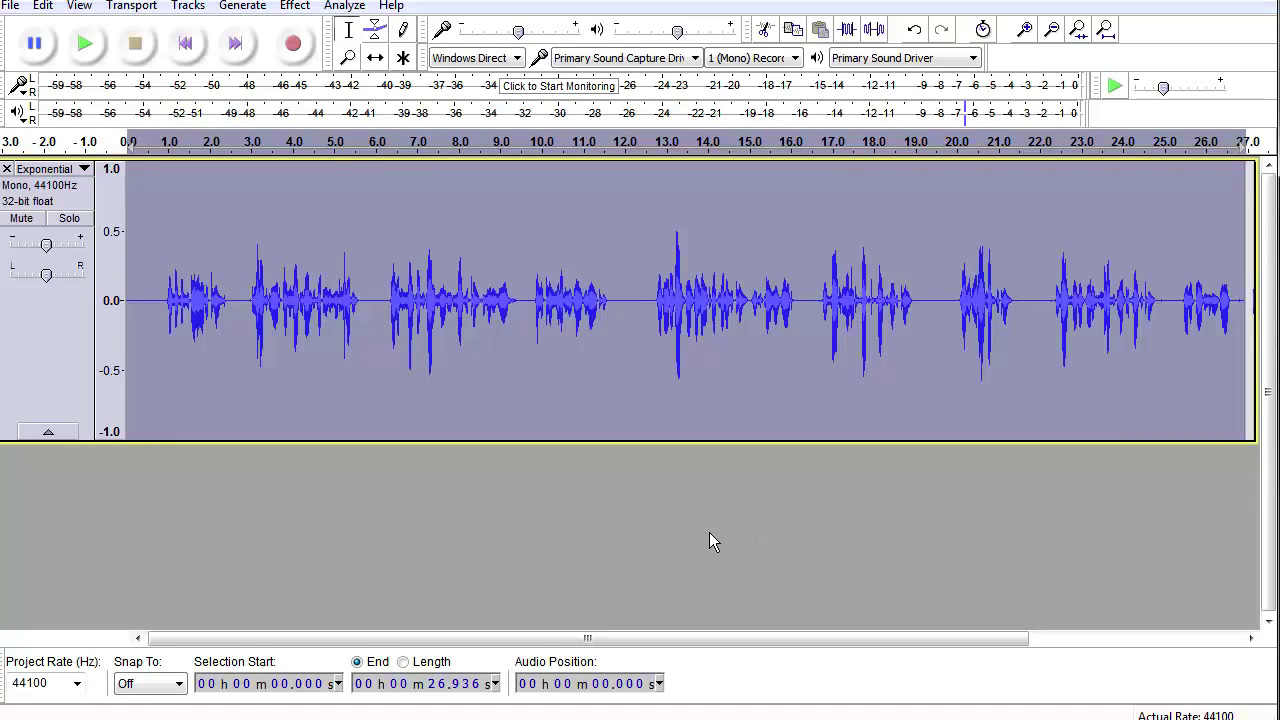
click(509, 395)
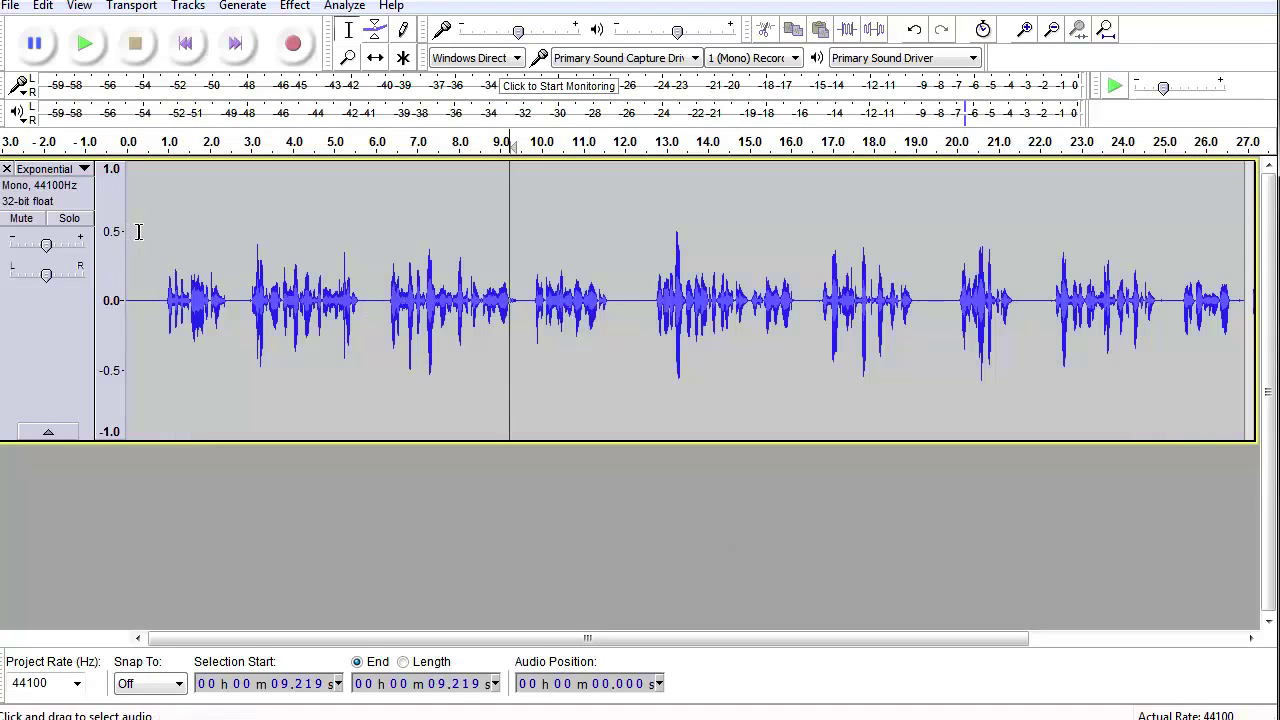
click(139, 231)
click(85, 44)
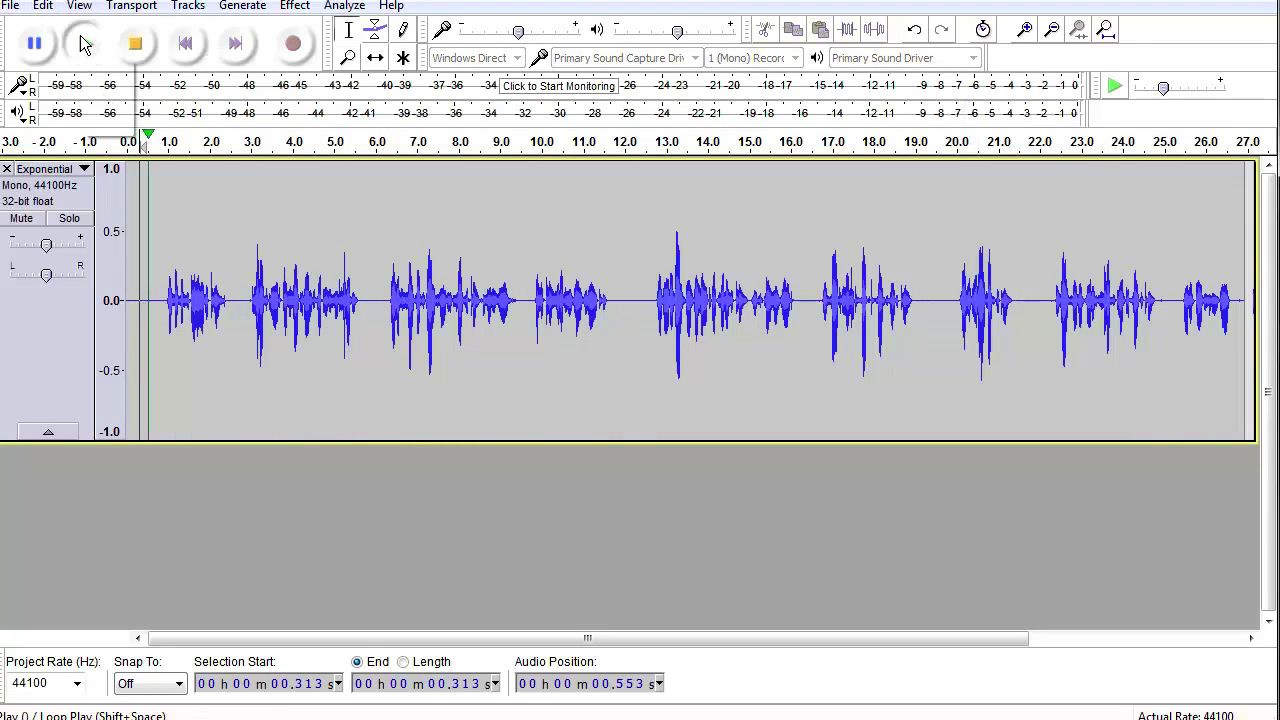
click(133, 42)
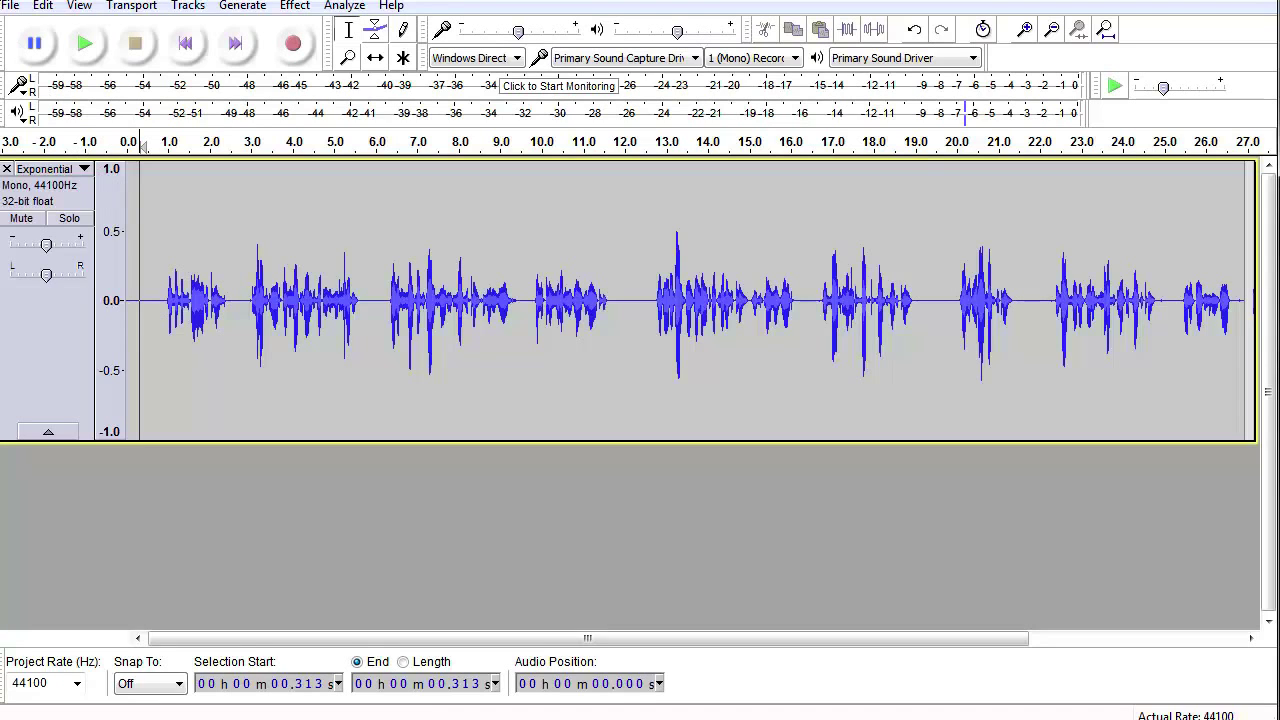
- Export the audio under the new file name 'Exponential Growth edited'
click(12, 8)
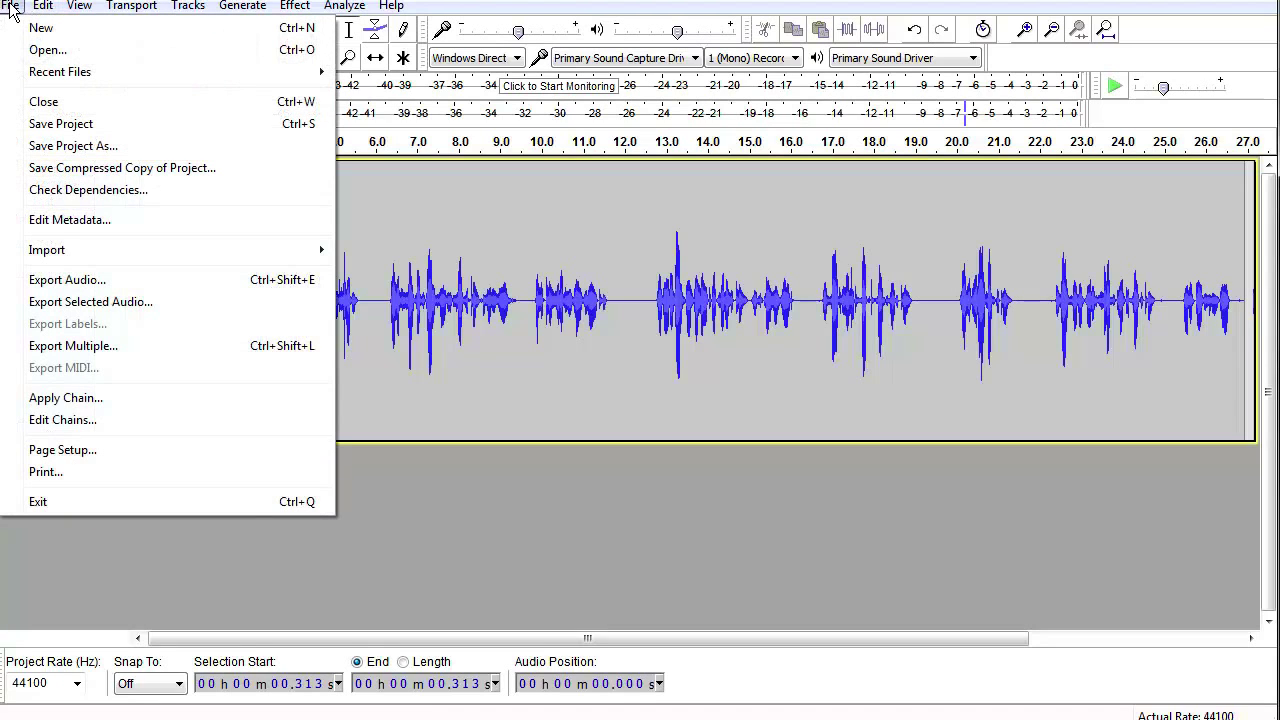
click(62, 281)
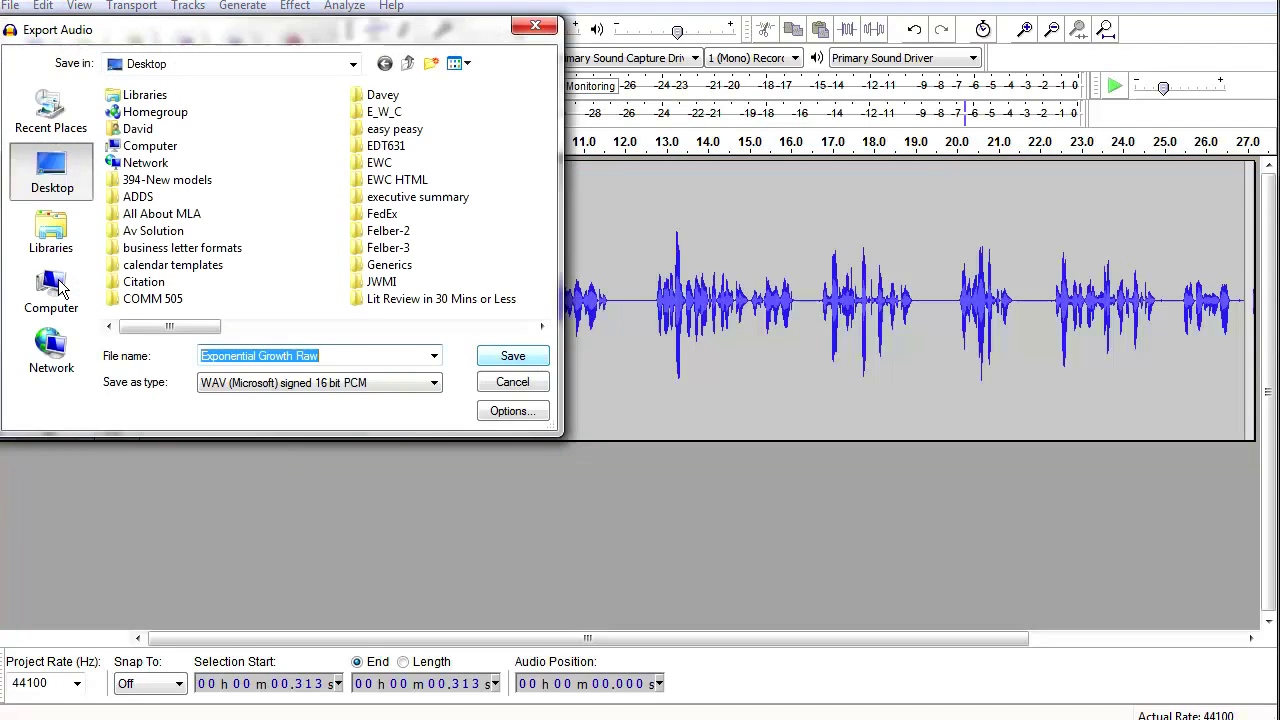
click(331, 356)
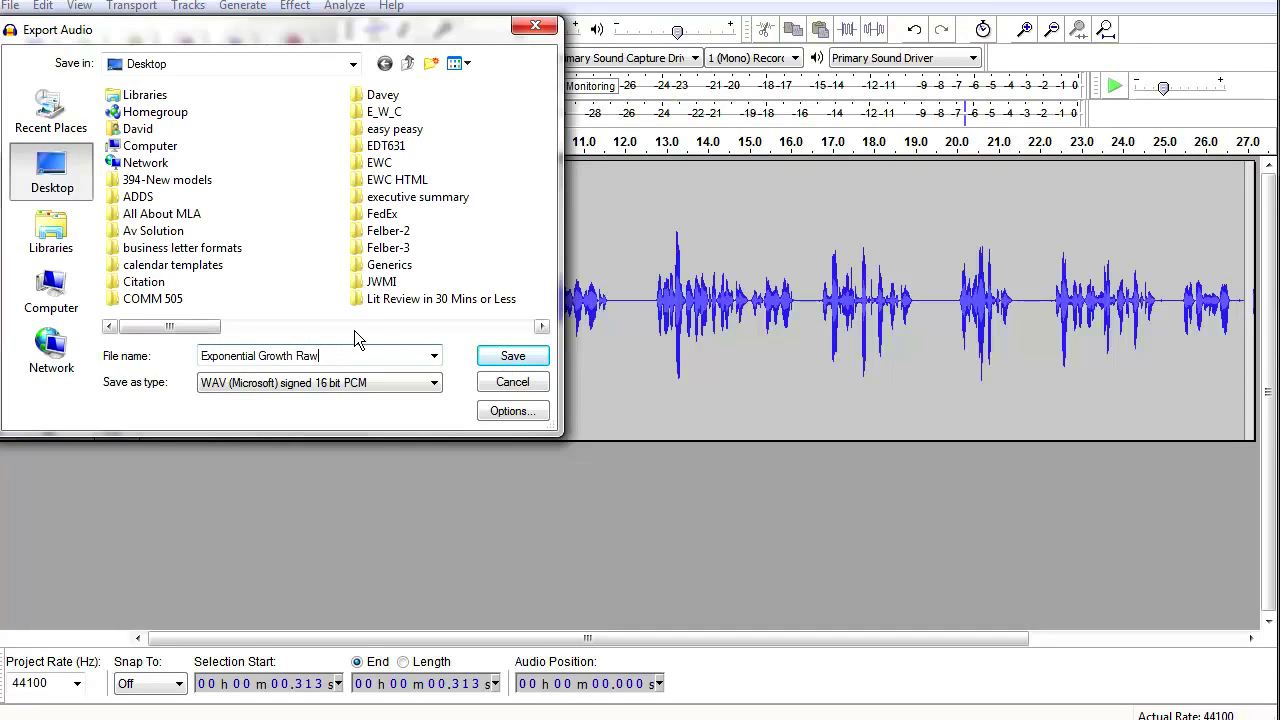
key(BackSpace)
key(BackSpace)
key(BackSpace)
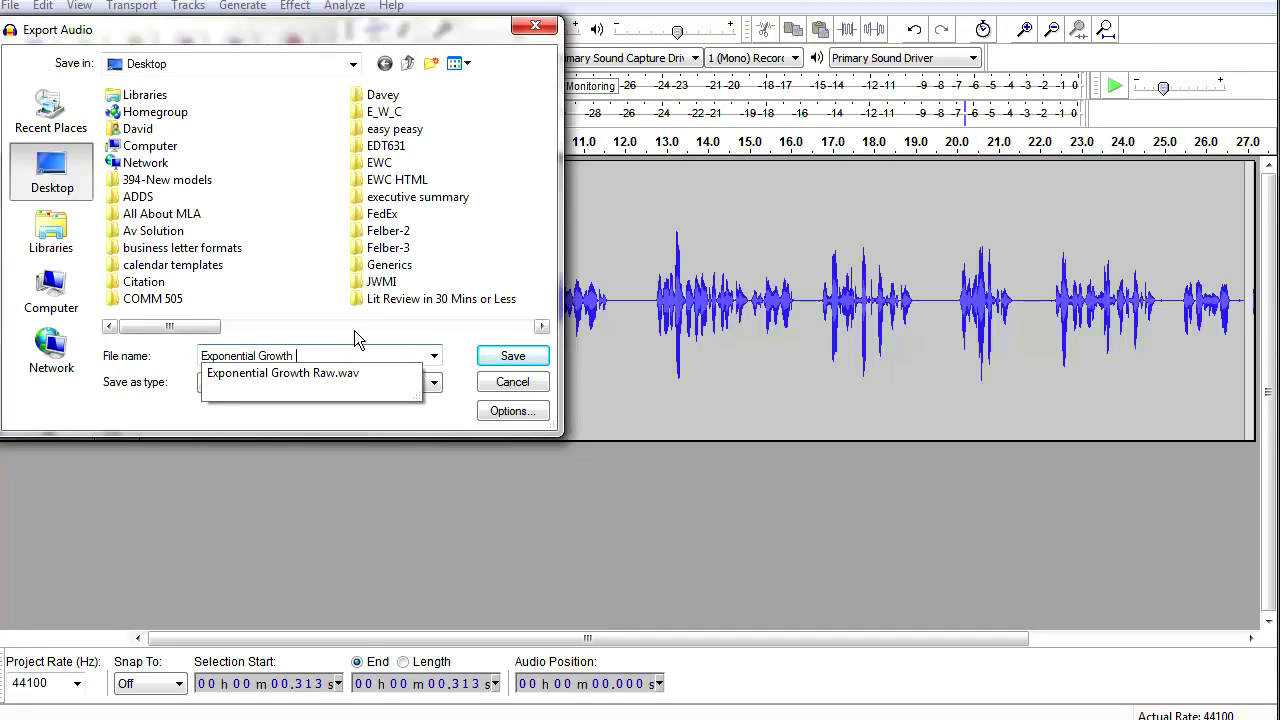
text(edited)
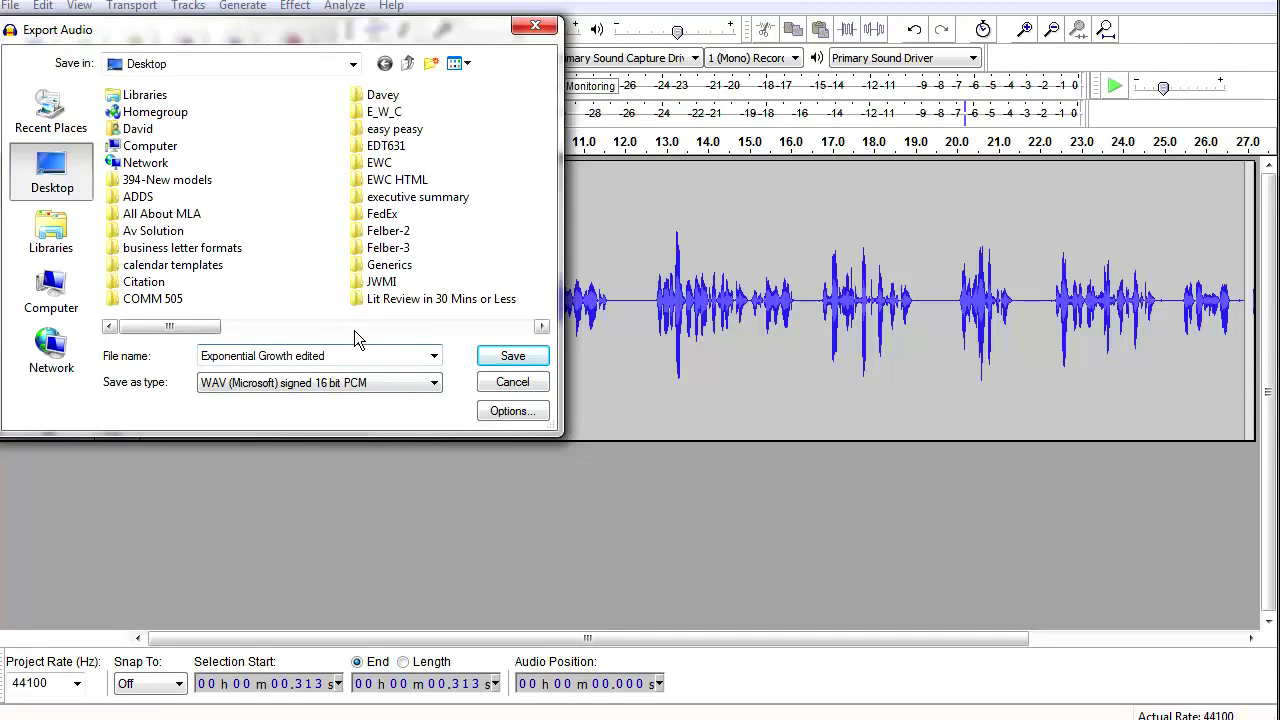
- Save it to the Desktop as a 16-bit PCM WAV with empty metadata
click(369, 381)
click(514, 358)
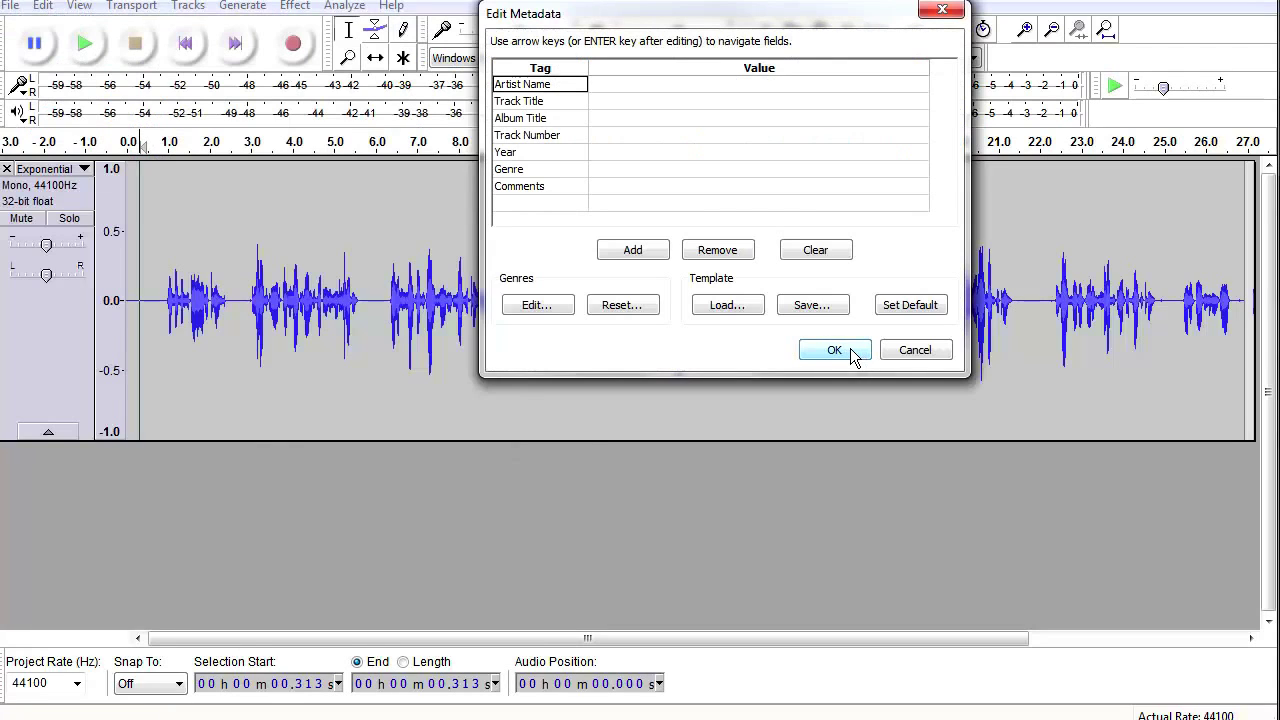
click(850, 350)
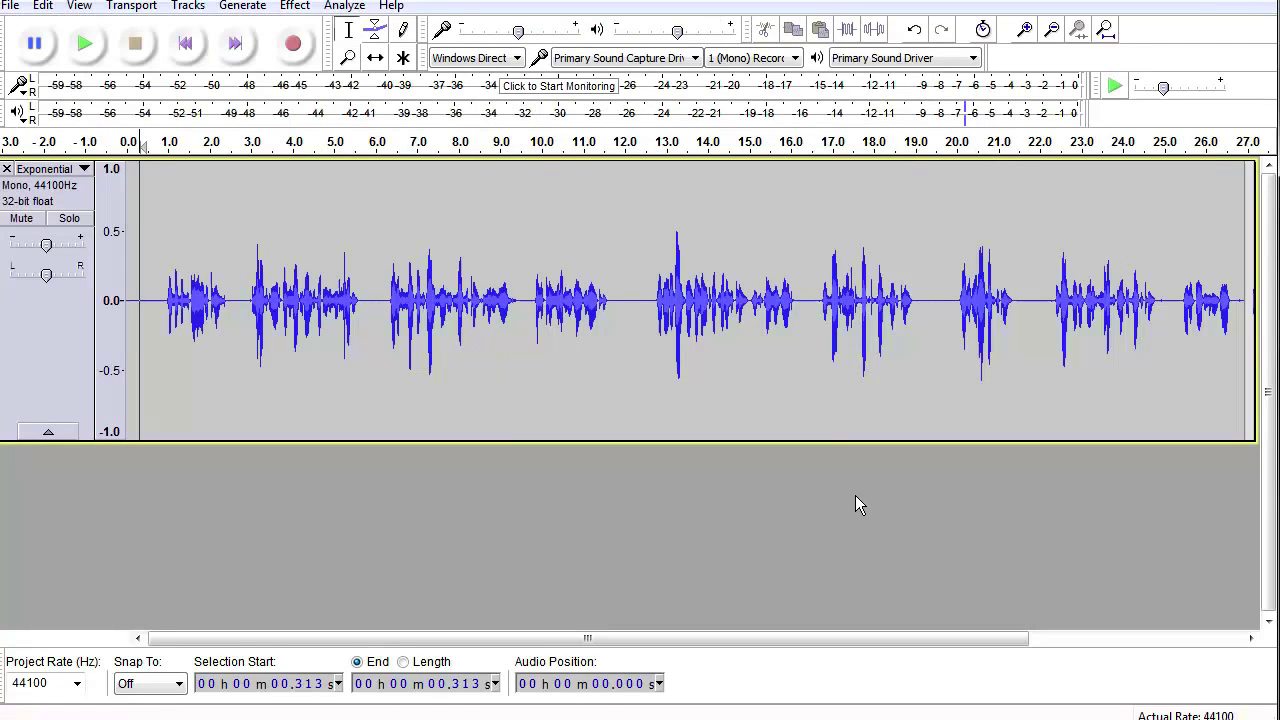